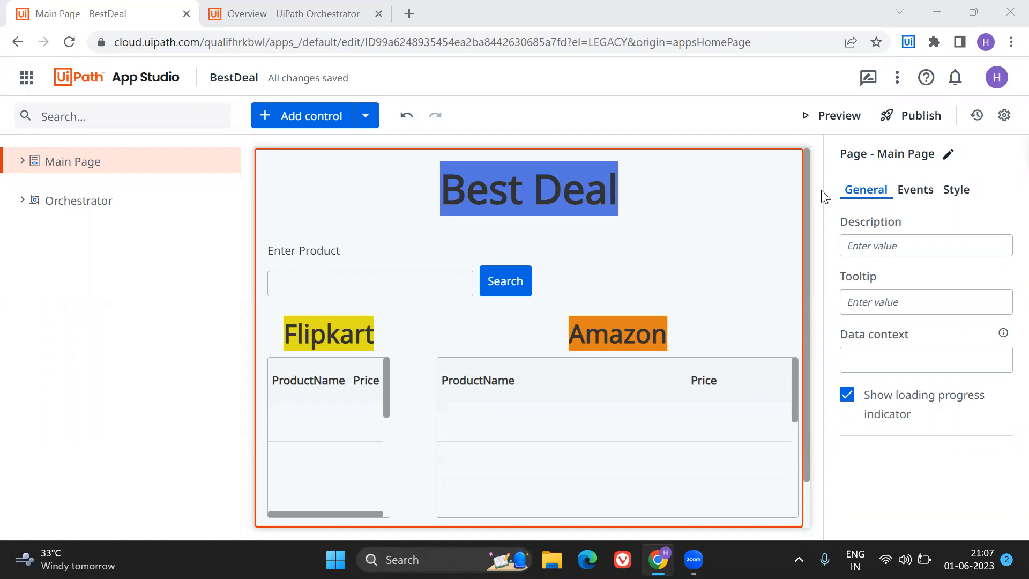
Preview the BestDeal app and run a product search for iwatch.
click(816, 116)
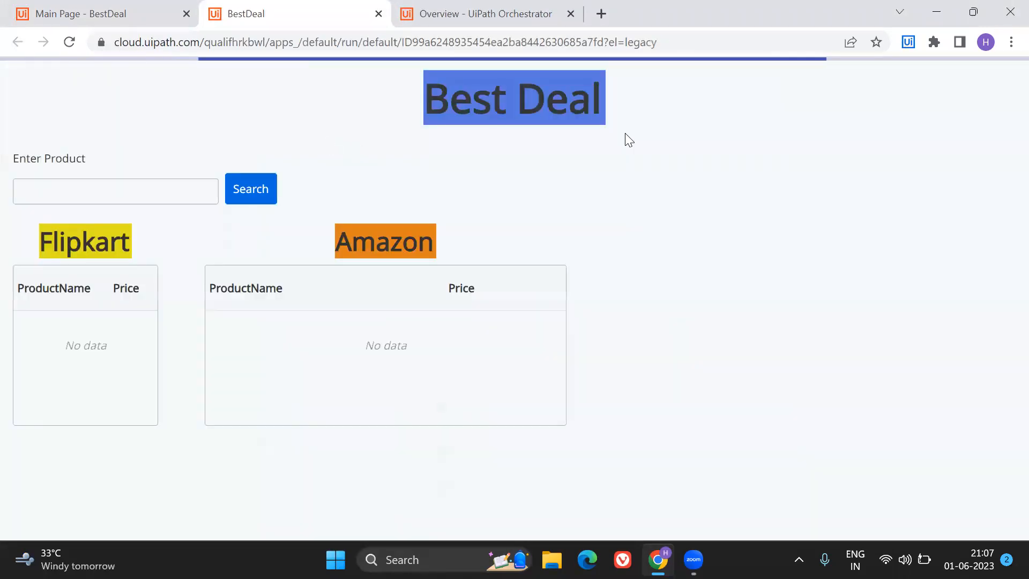
click(118, 187)
text(iwatch)
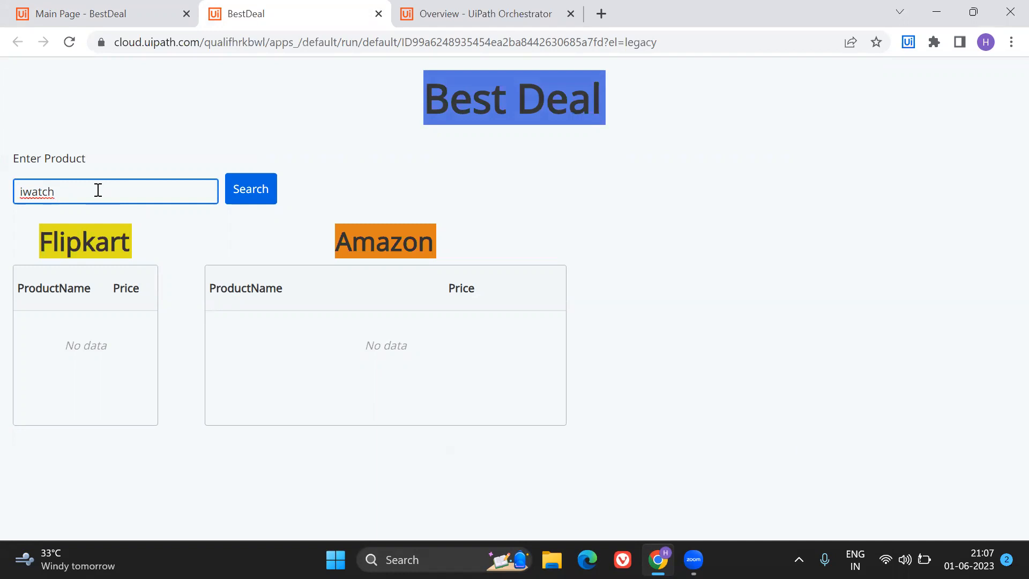
click(239, 197)
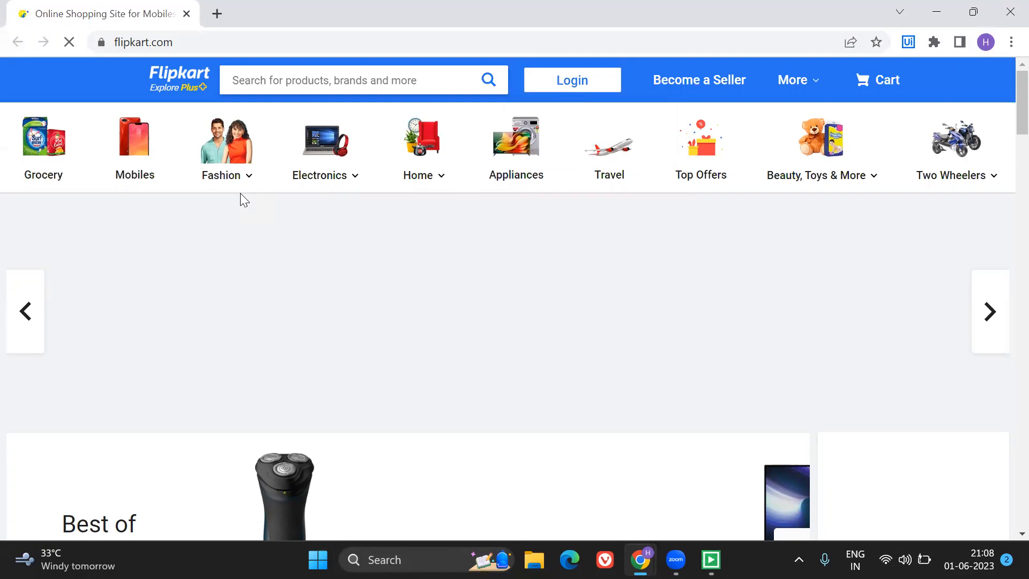
Search Flipkart and Amazon for iwatch, and switch back to the BestDeal preview.
text(iwatch)
key(Return)
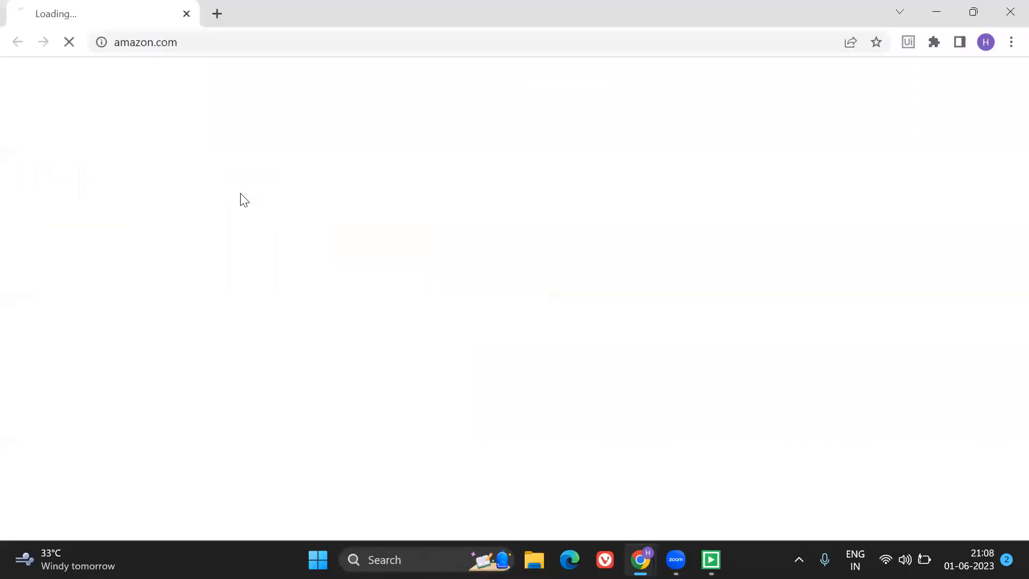
text(iwatch)
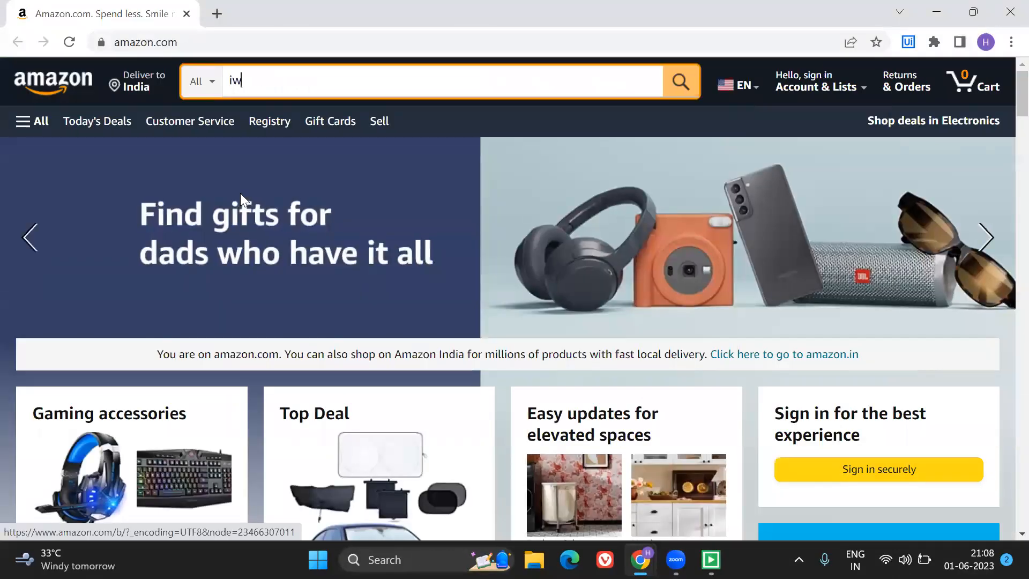
key(Return)
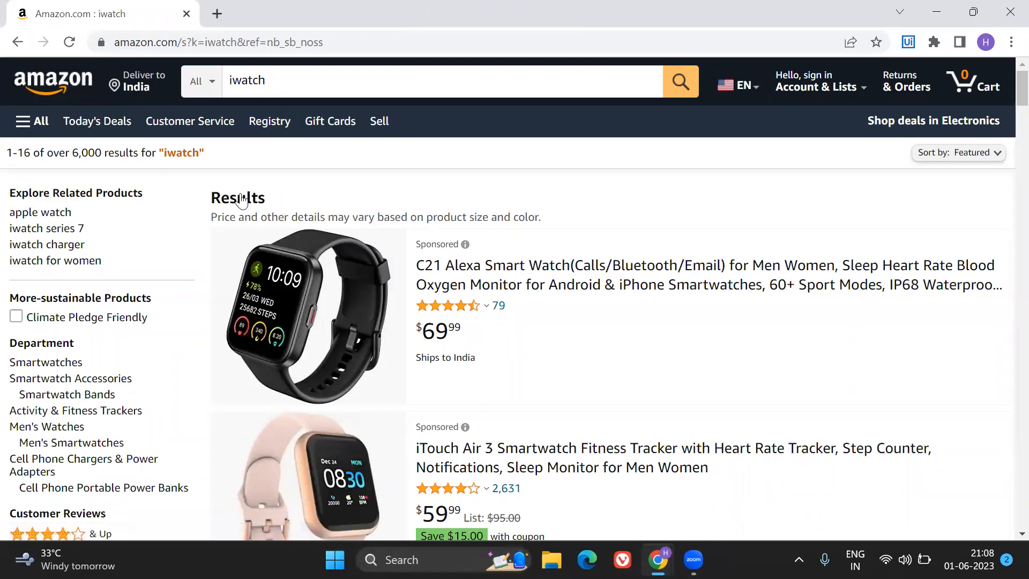
mouse_move(658, 559)
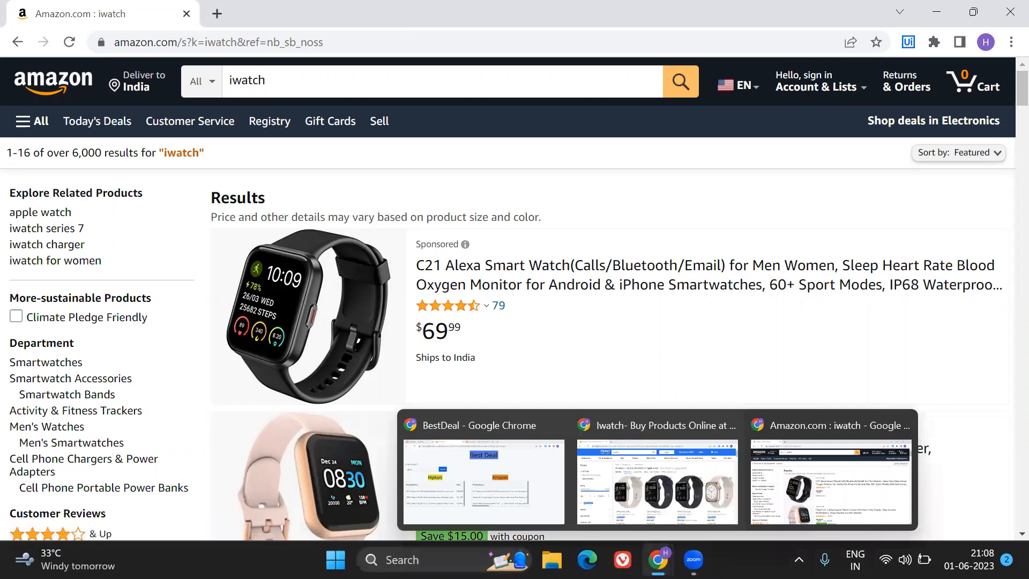
click(509, 478)
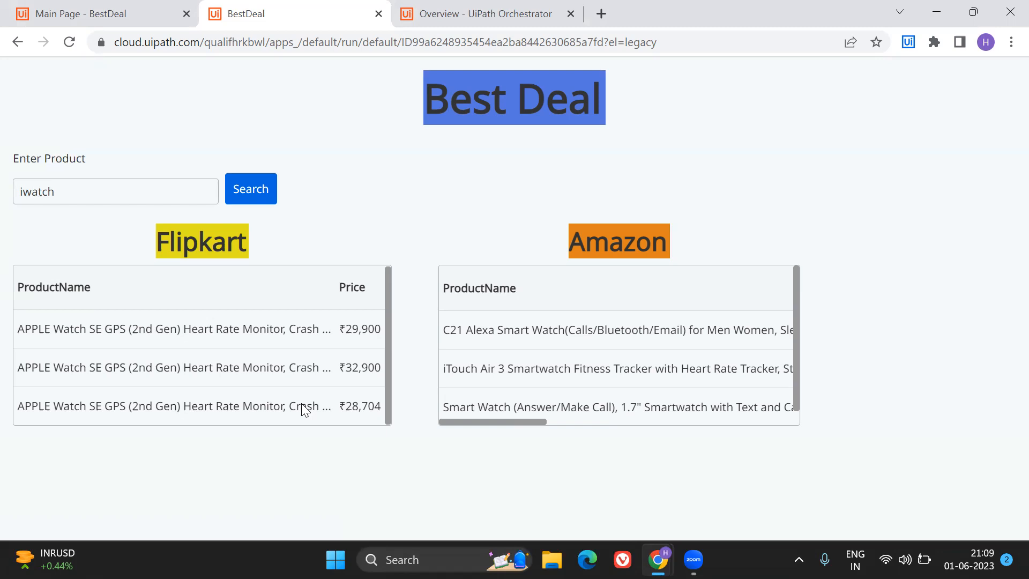
click(78, 12)
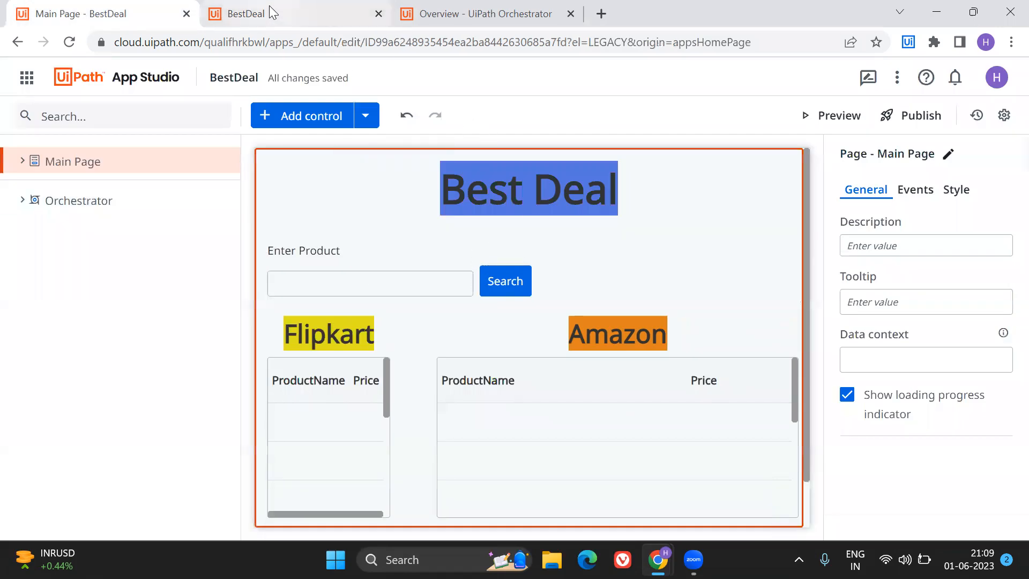
click(270, 12)
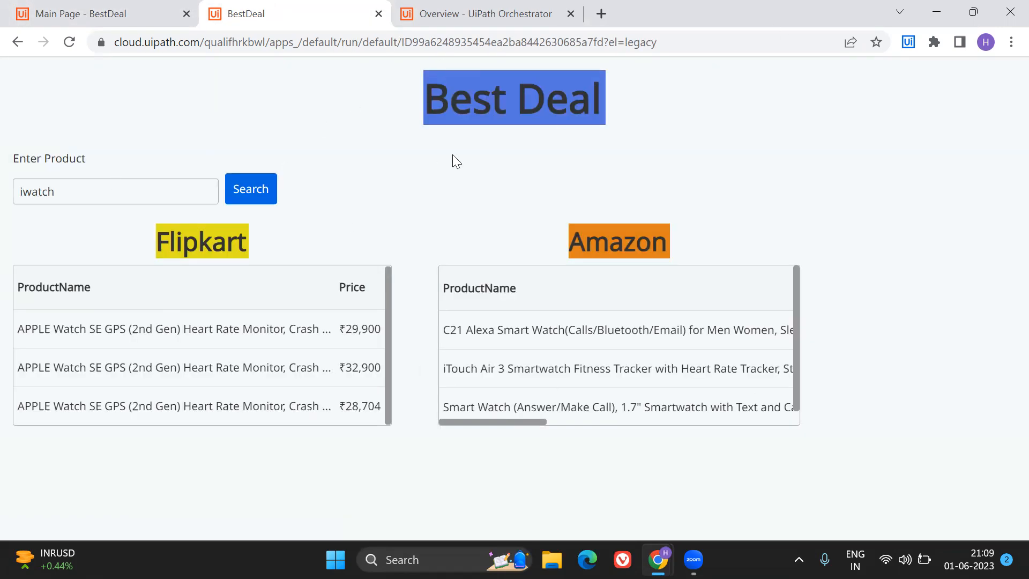
click(88, 15)
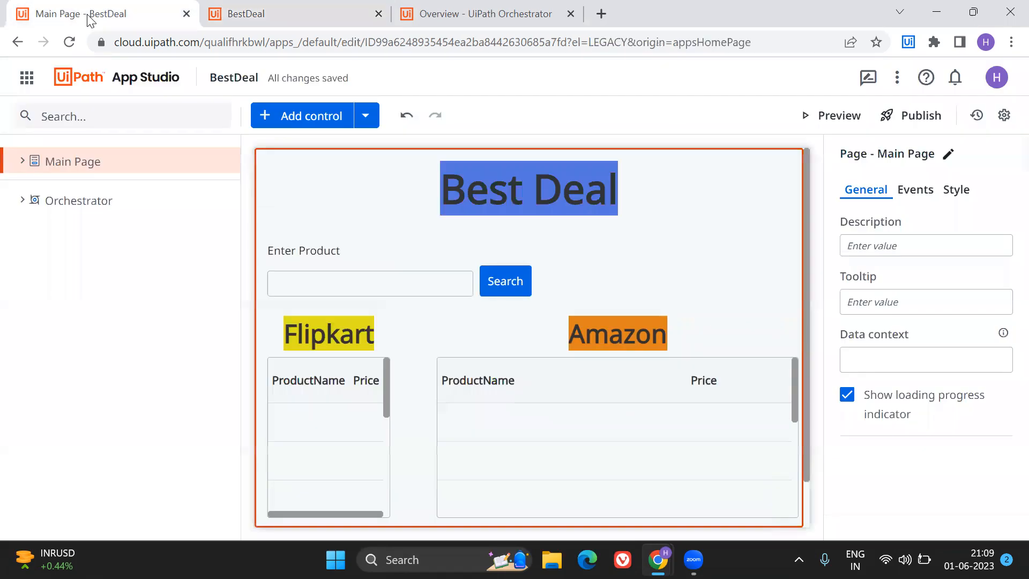
click(278, 24)
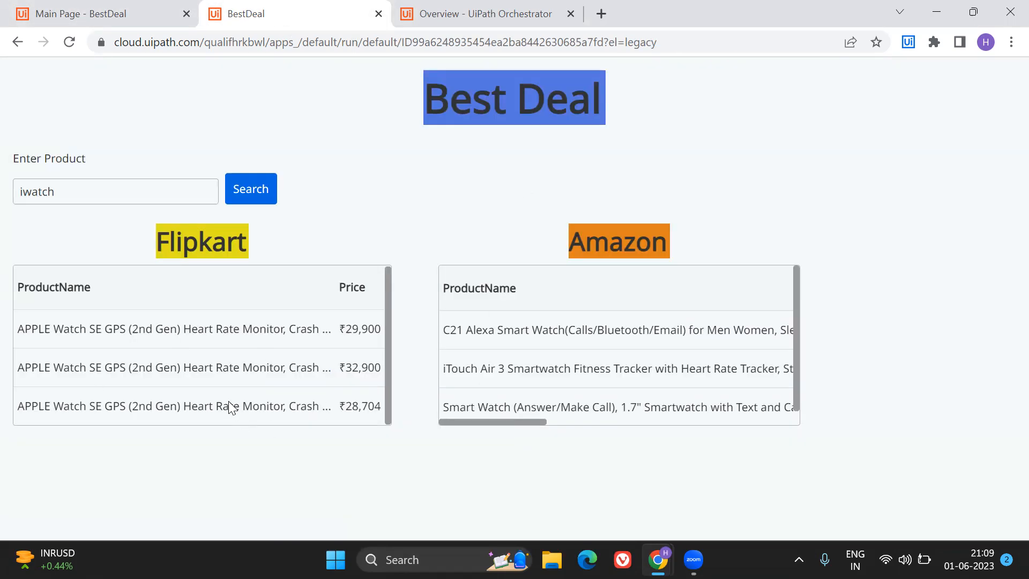
Create a new app named BestDealRecreation from the UiPath Apps home page, using the Blank Page template.
click(70, 13)
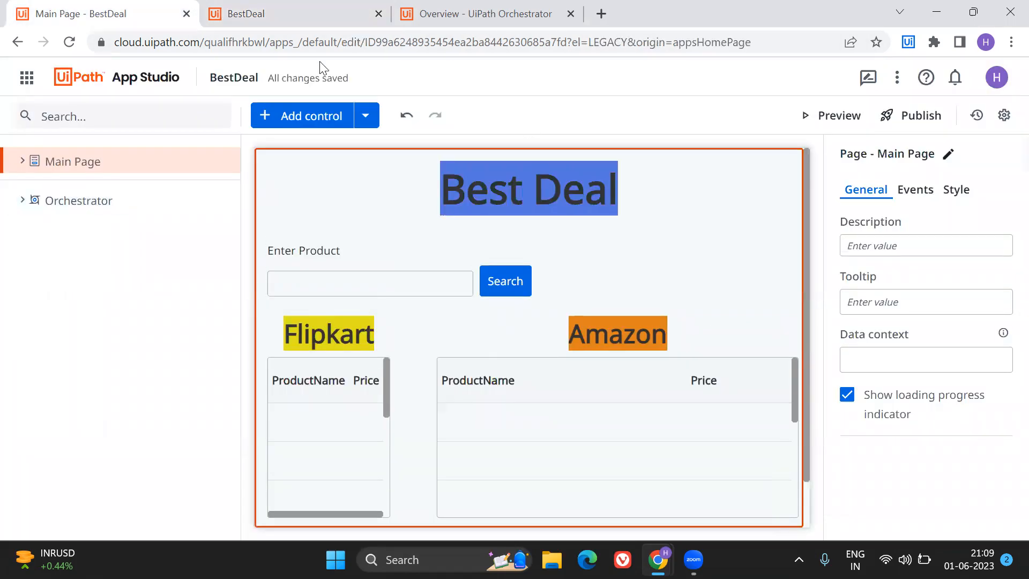
click(16, 42)
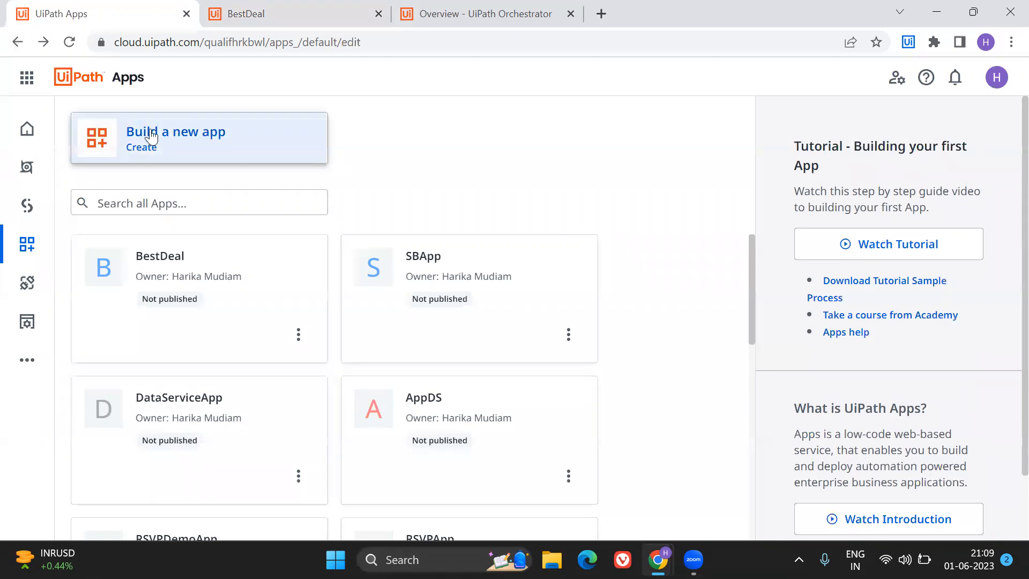
click(153, 134)
text(B)
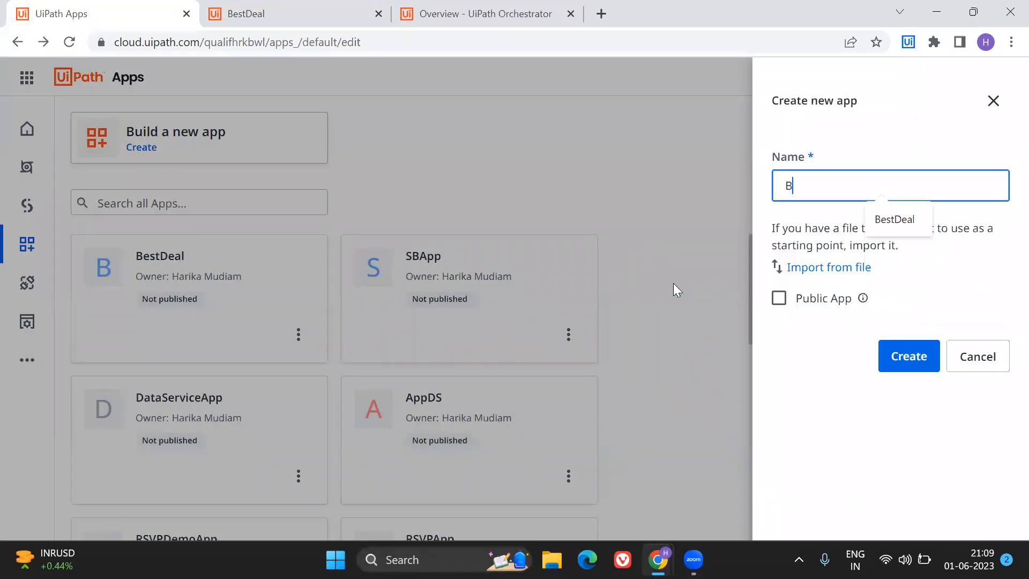
text(estDealRecreation)
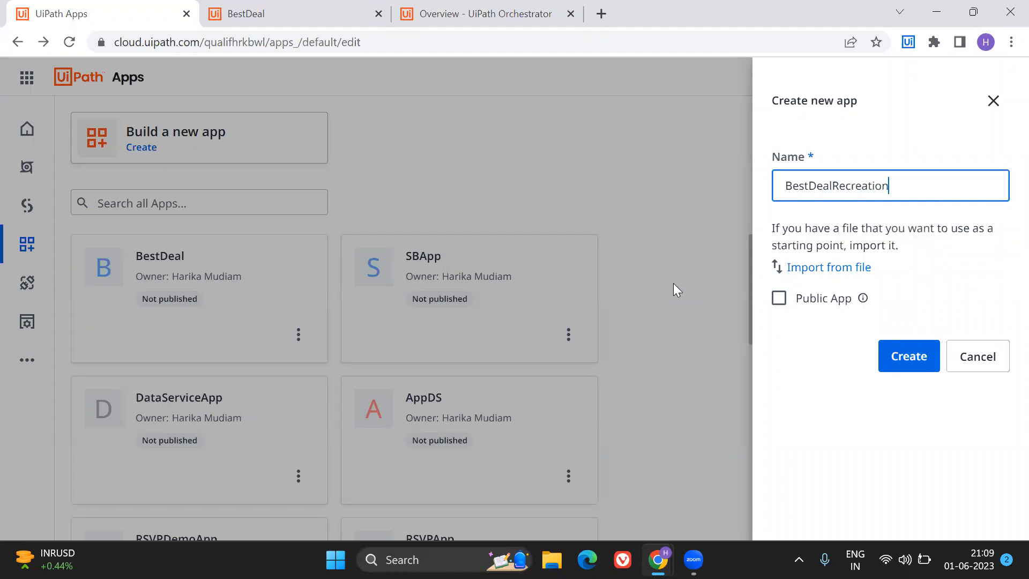
key(Return)
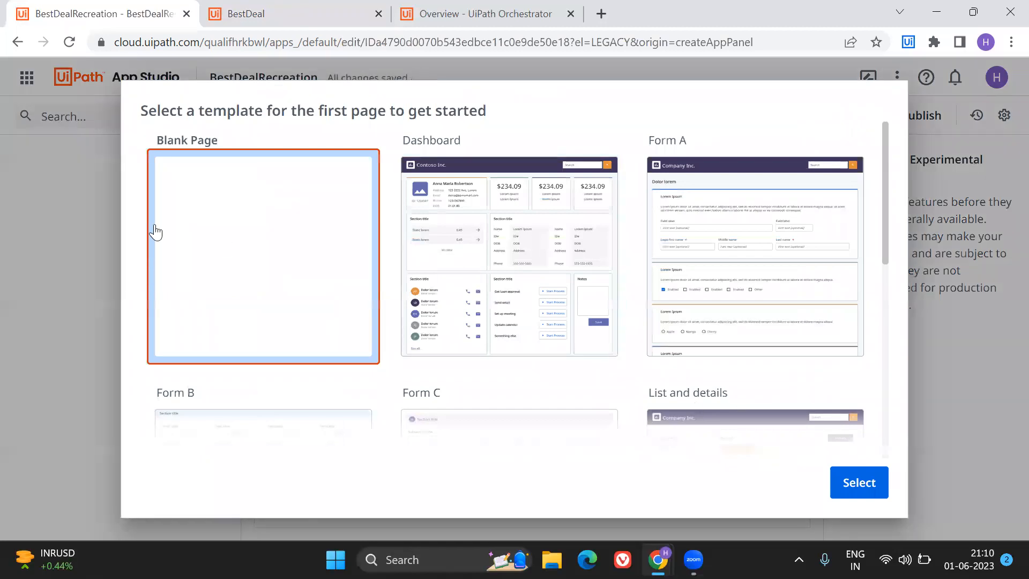
double_click(210, 231)
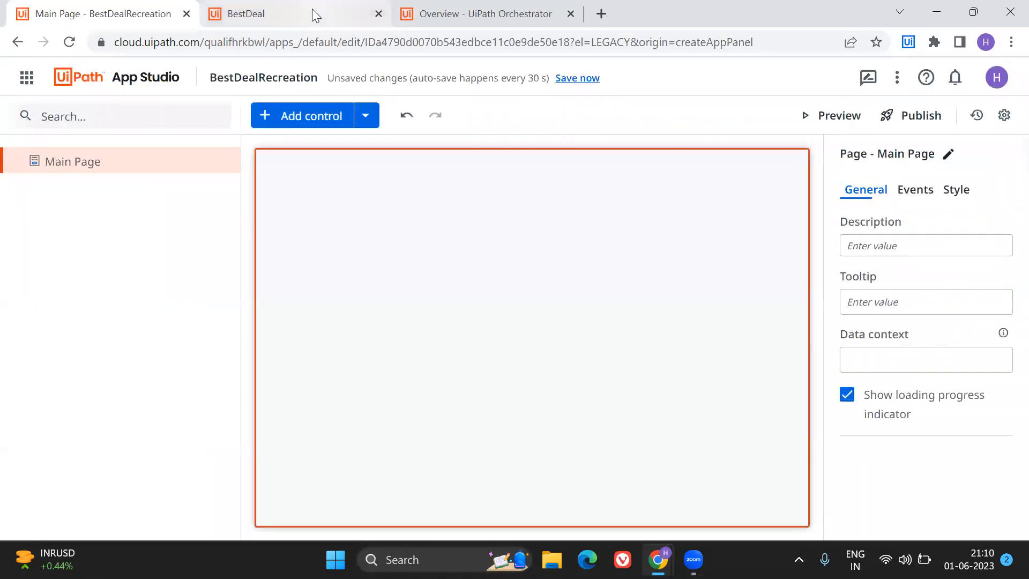
click(312, 12)
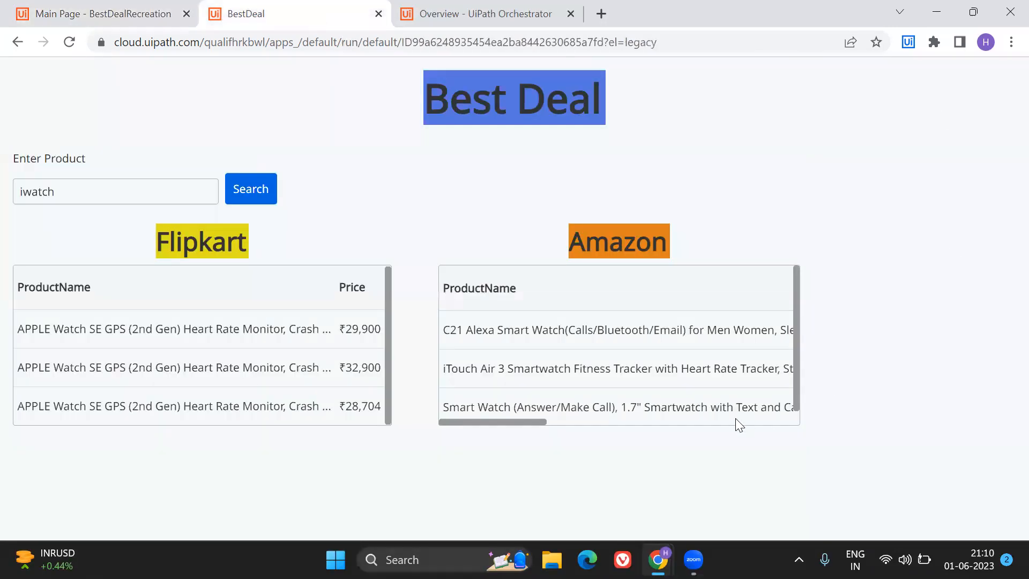
click(88, 16)
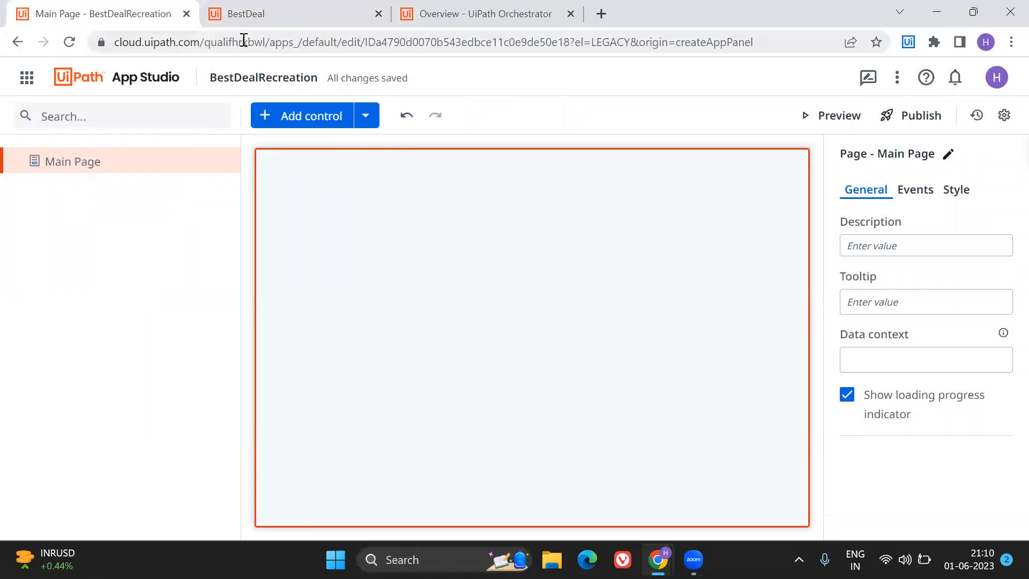
click(253, 18)
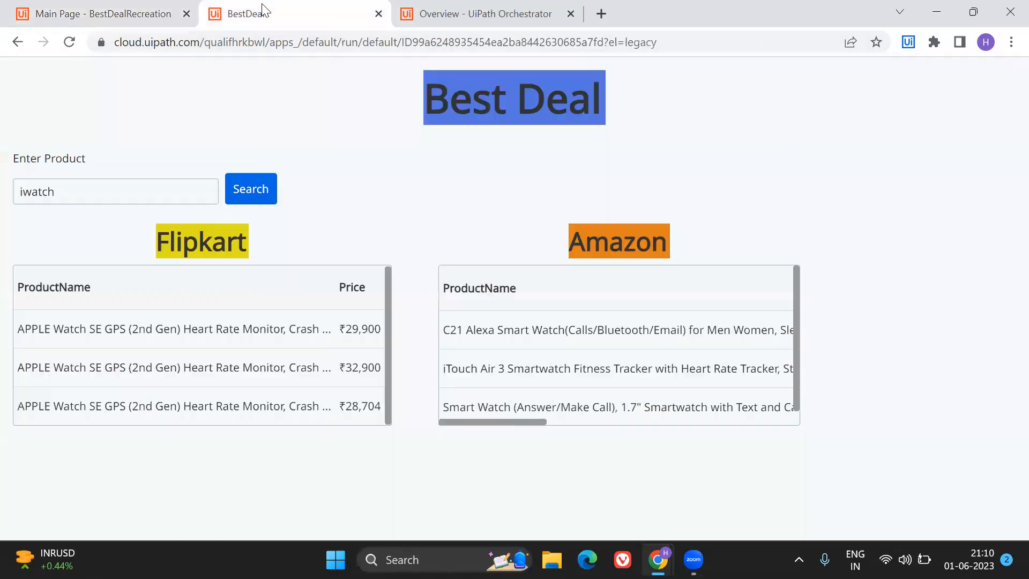
Add a Header control to the empty Main Page of BestDealRecreation.
click(135, 15)
click(282, 119)
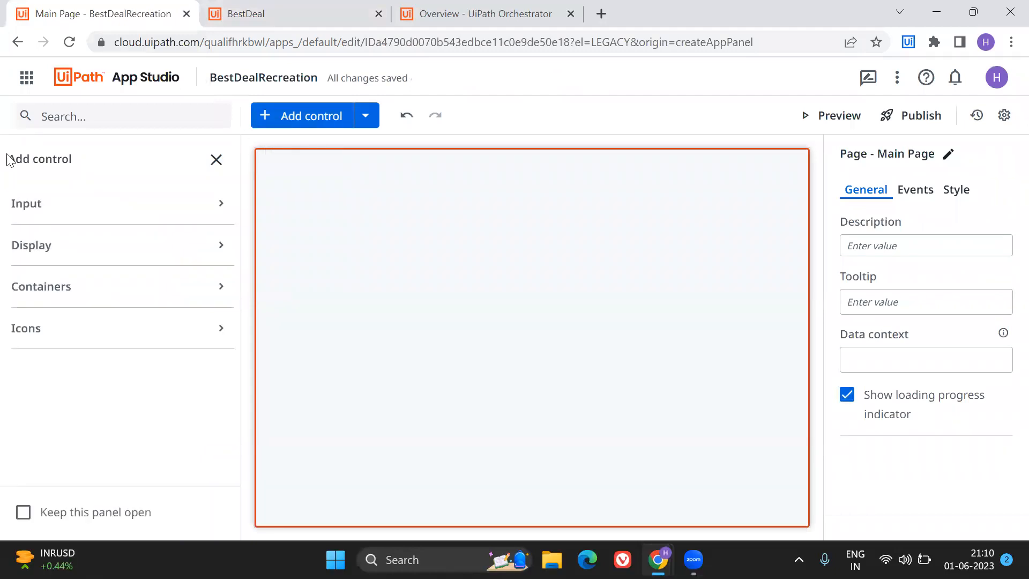
click(70, 122)
text(head)
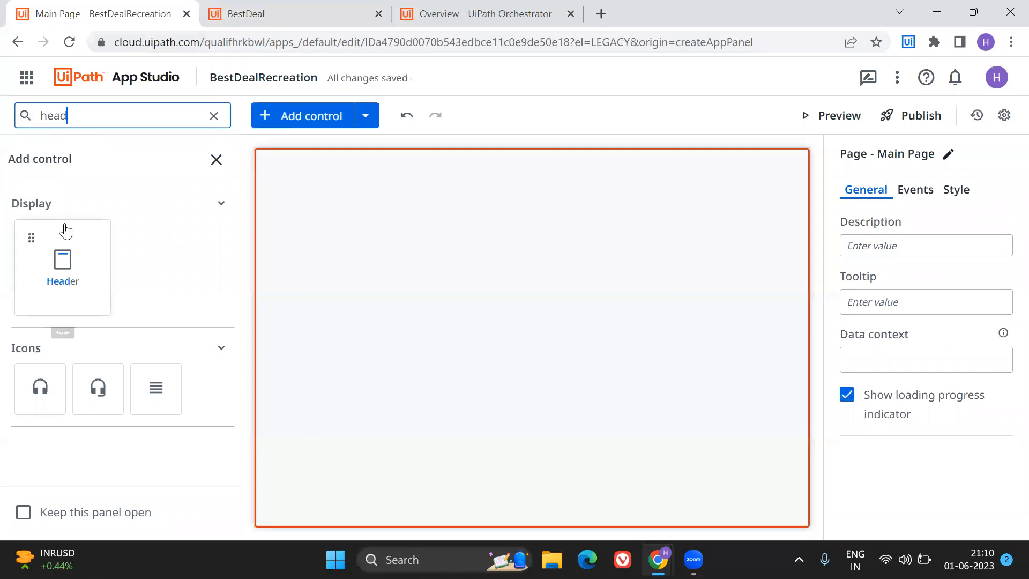
drag(57, 250, 526, 179)
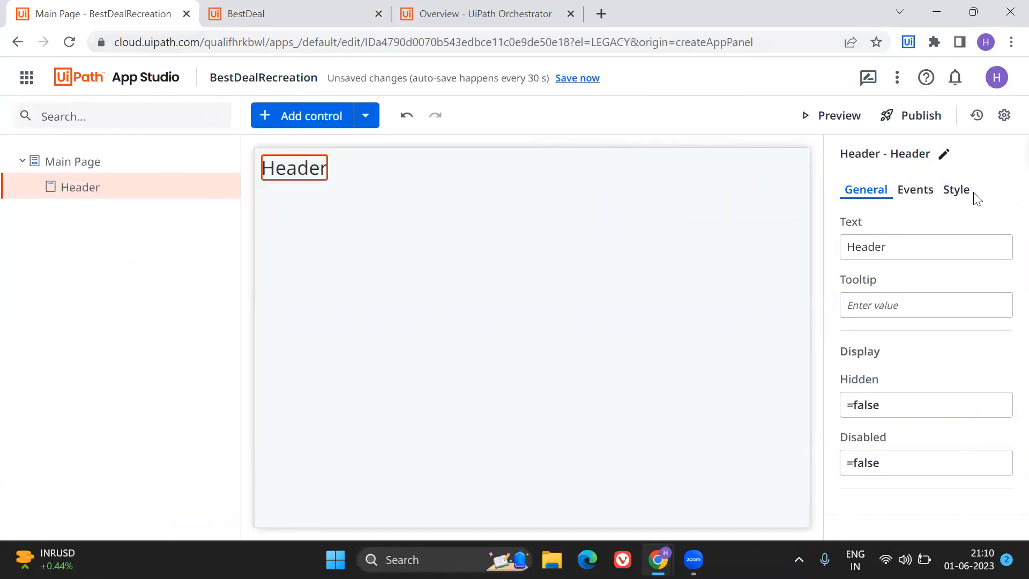
Align the header to the center of the page and make its font bold.
click(957, 189)
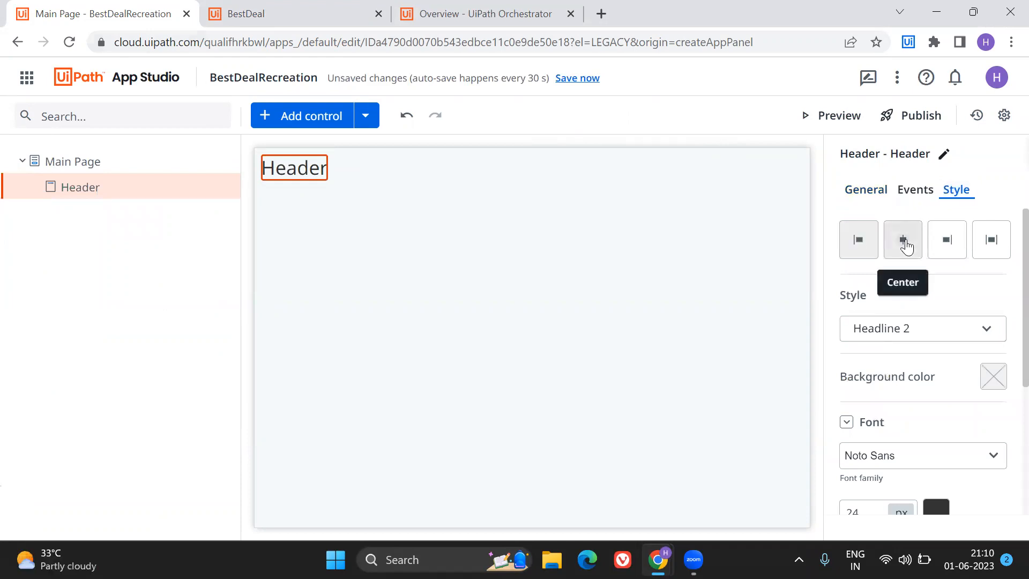
click(905, 244)
scroll(893, 359, down, 4)
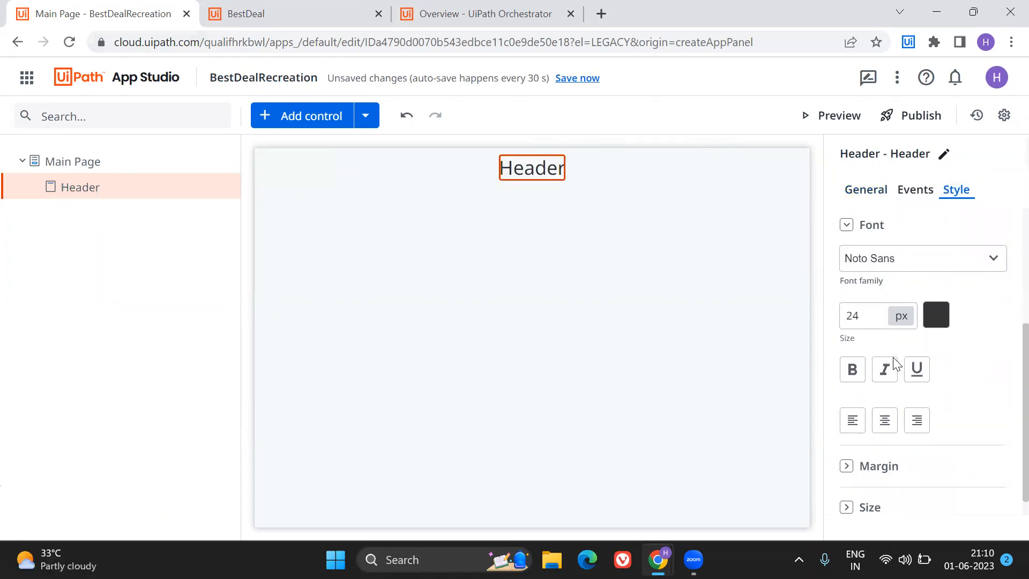
click(847, 347)
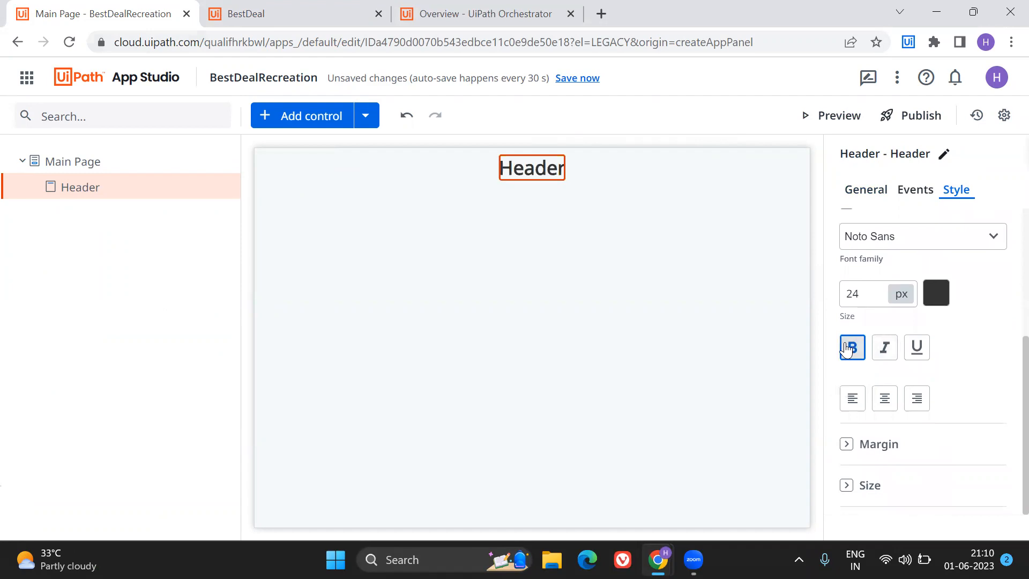
Set the header's background color to blue, #4a6dc5.
scroll(936, 318, up, 4)
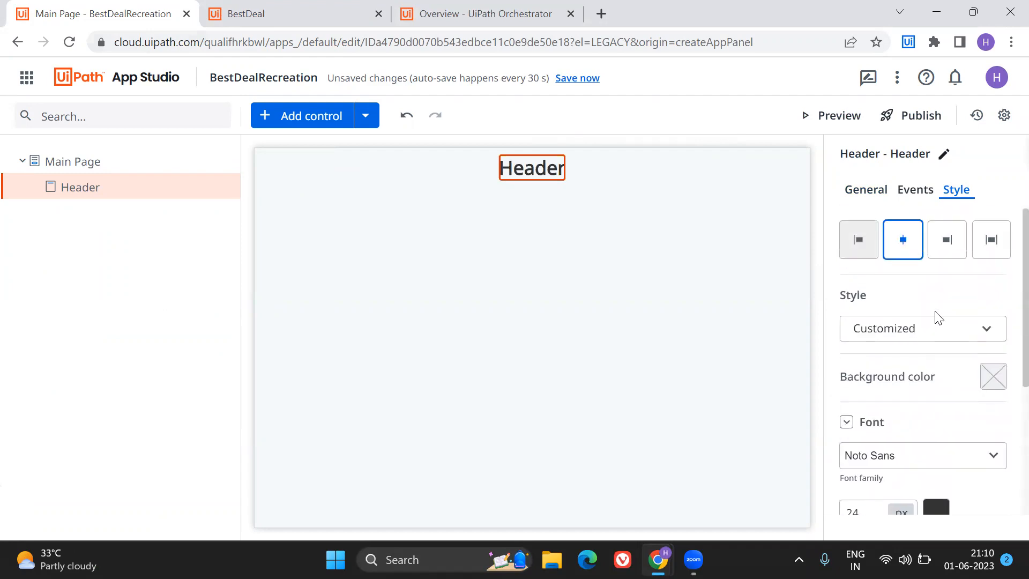
click(995, 377)
click(918, 289)
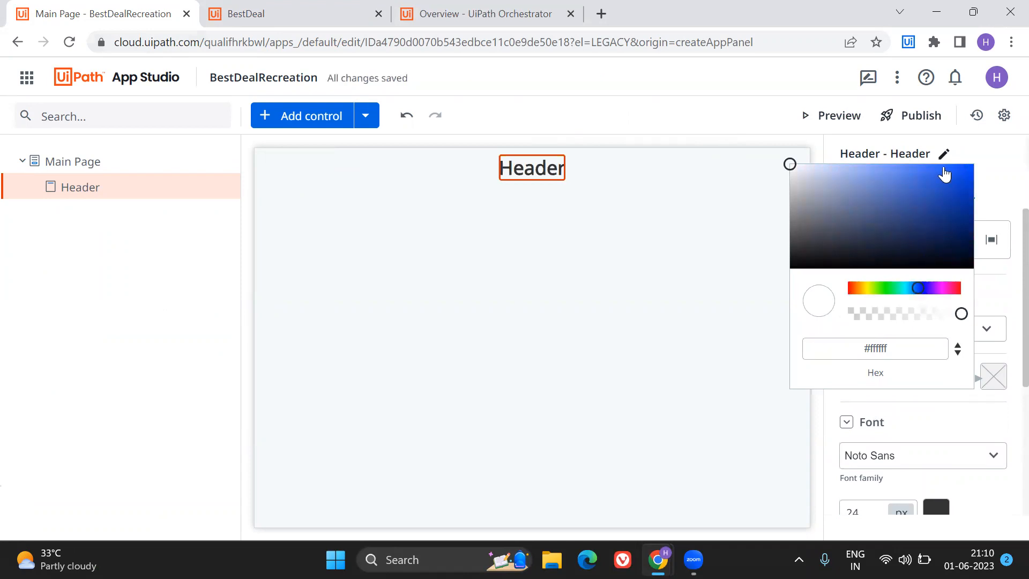
drag(792, 164, 905, 187)
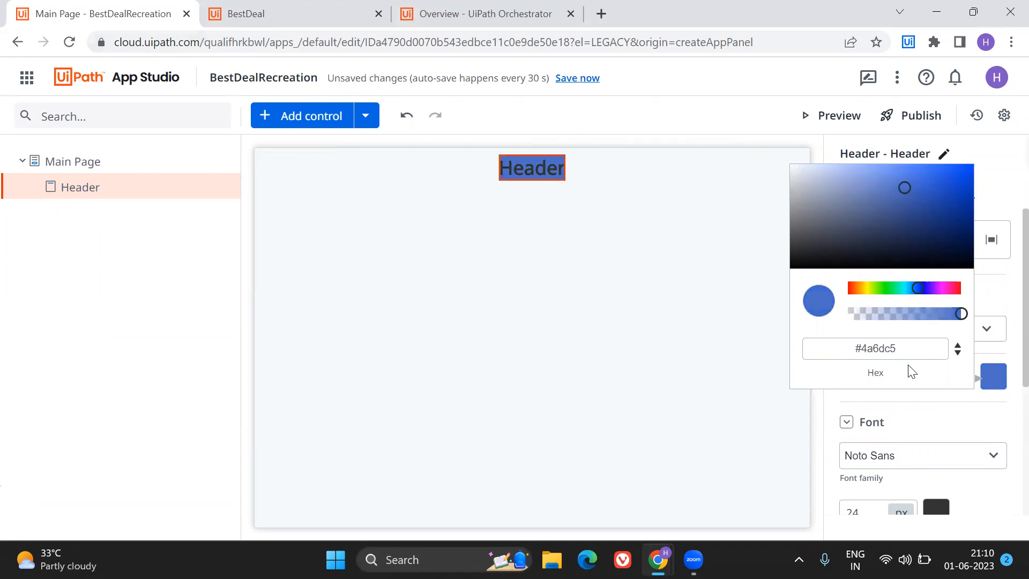
click(992, 419)
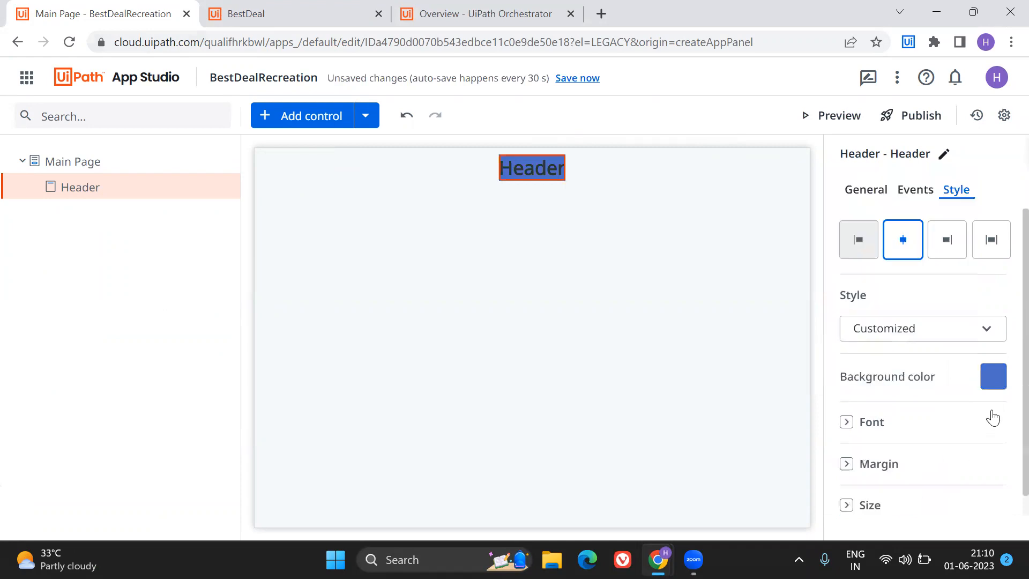
Change the header's text to "Best Deal".
click(860, 190)
click(857, 243)
double_click(857, 243)
text(Best)
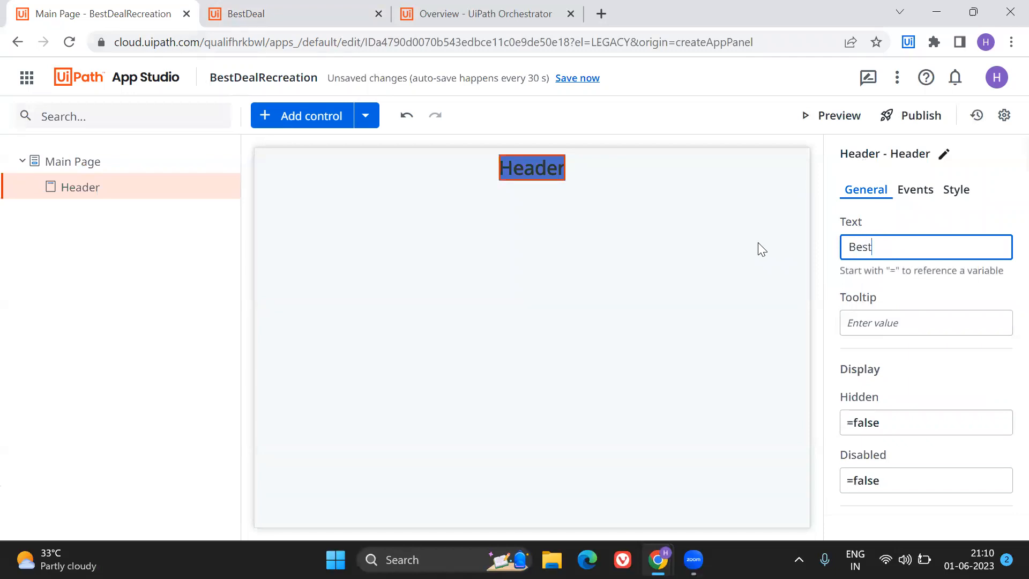
text( Deal)
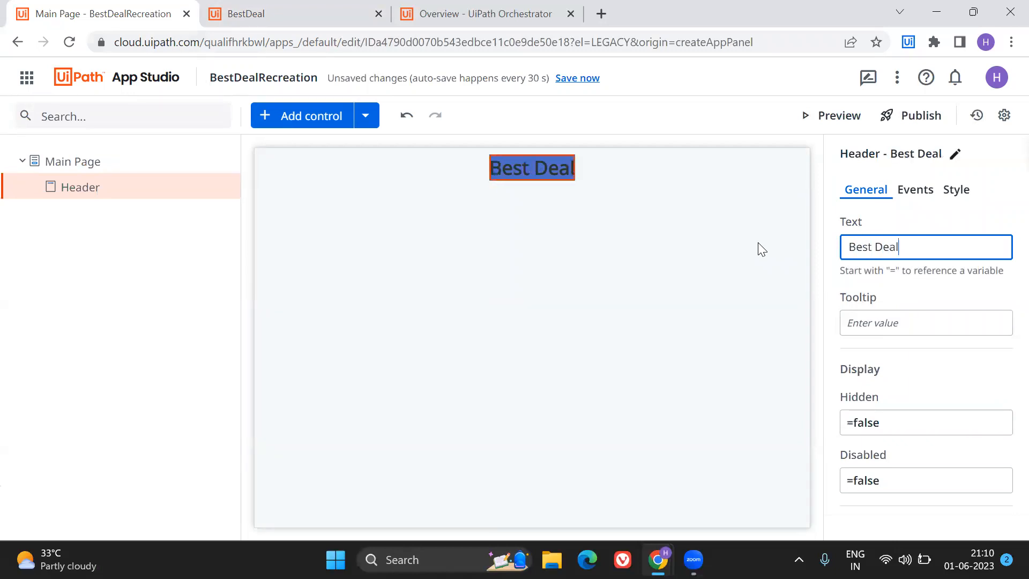
click(606, 268)
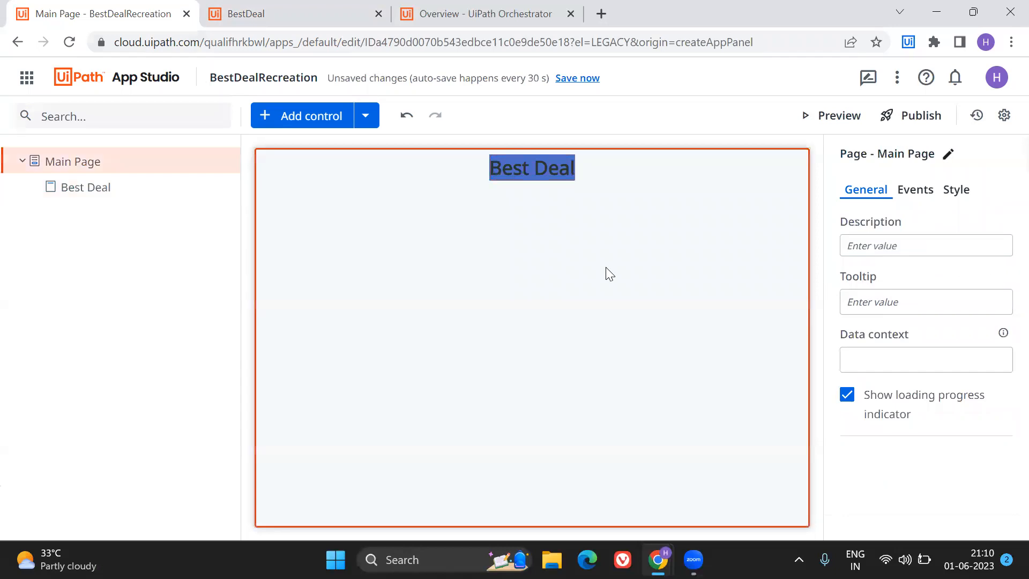
Set the font size of the "Best Deal" header to 35 px.
click(529, 158)
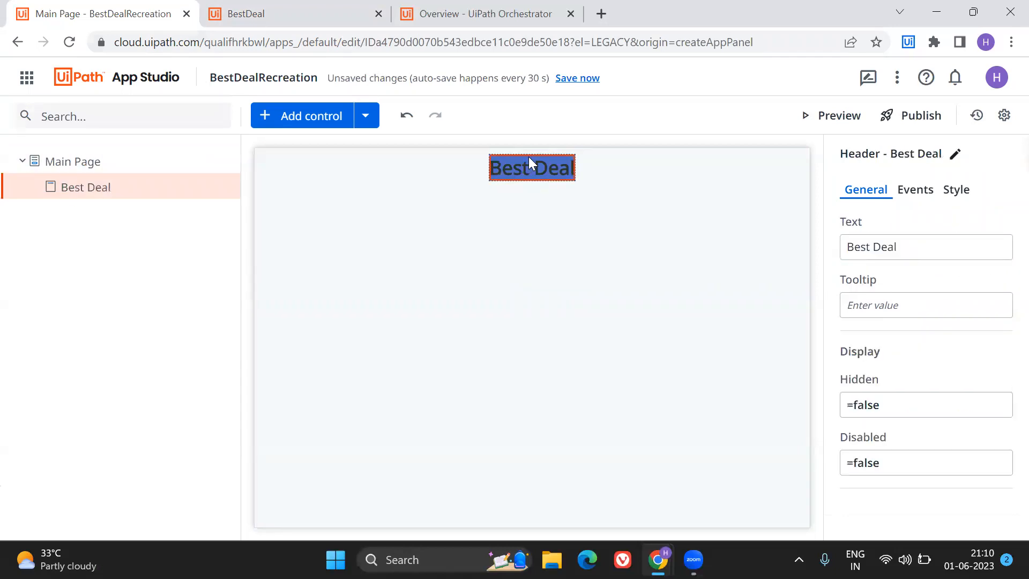
click(933, 197)
click(946, 193)
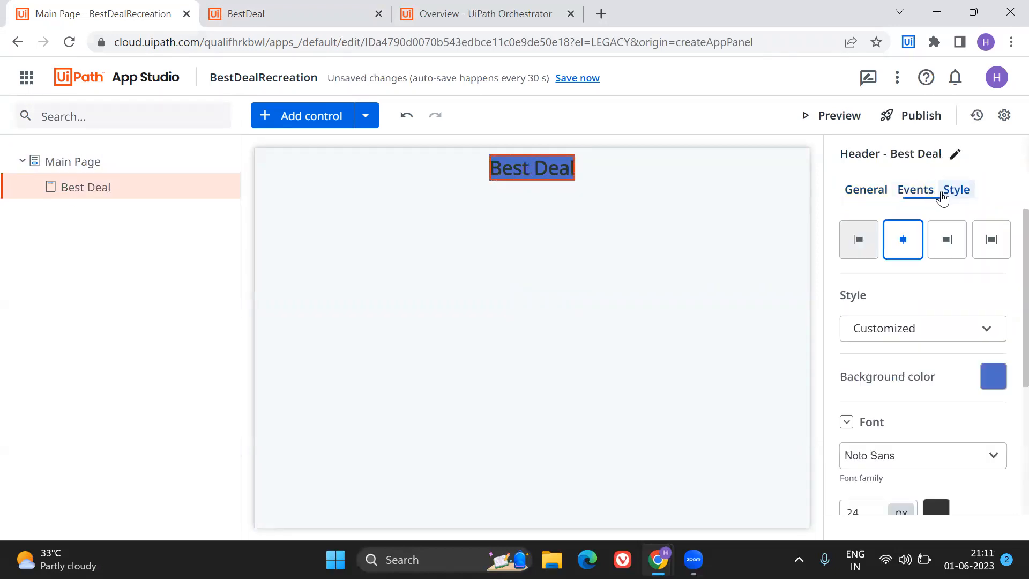
scroll(869, 418, down, 3)
click(864, 342)
key(BackSpace)
key(BackSpace)
text(35)
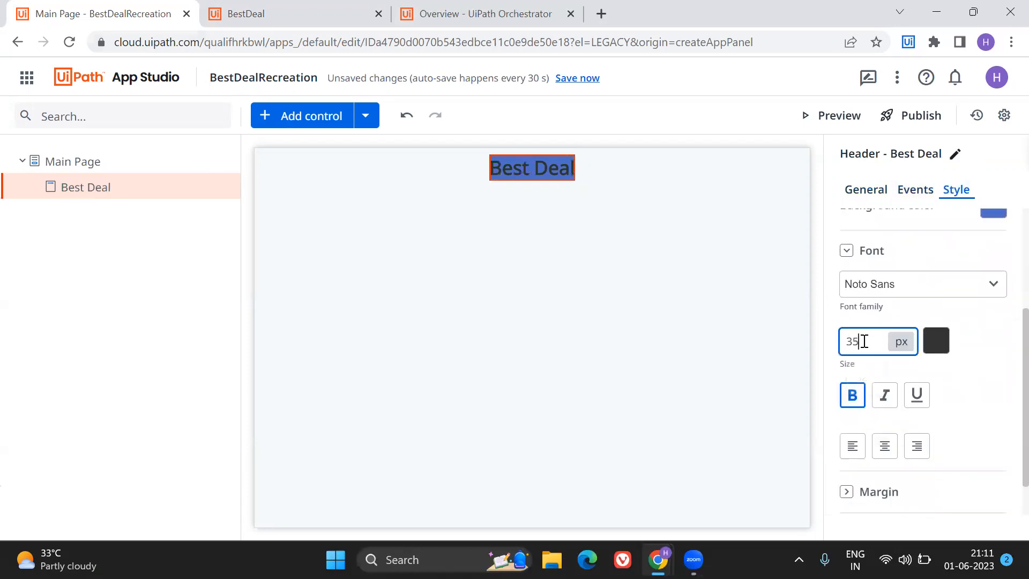
click(519, 379)
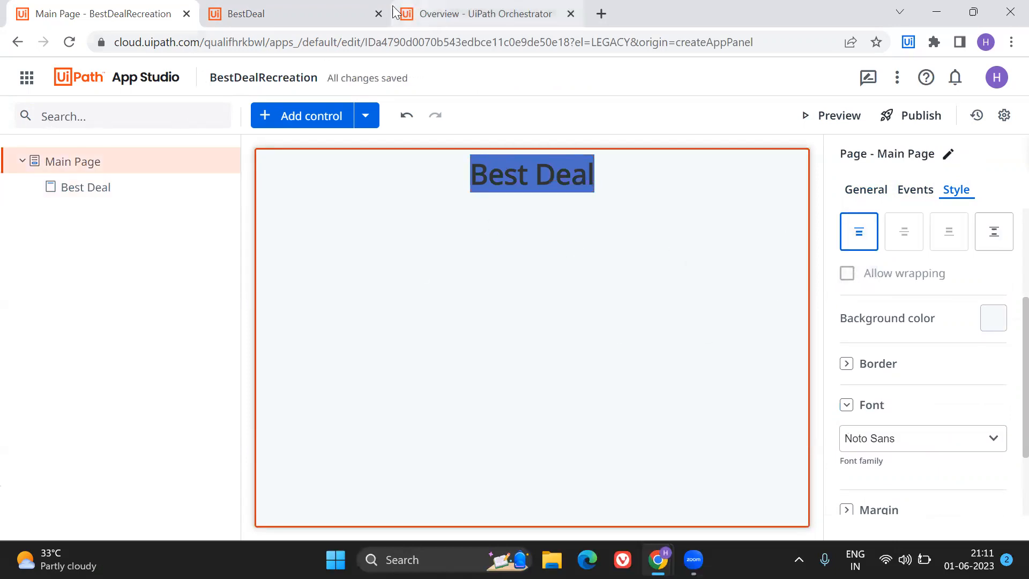
Check the layout of the finished BestDeal app and add a Container control below the header of BestDealRecreation.
click(241, 11)
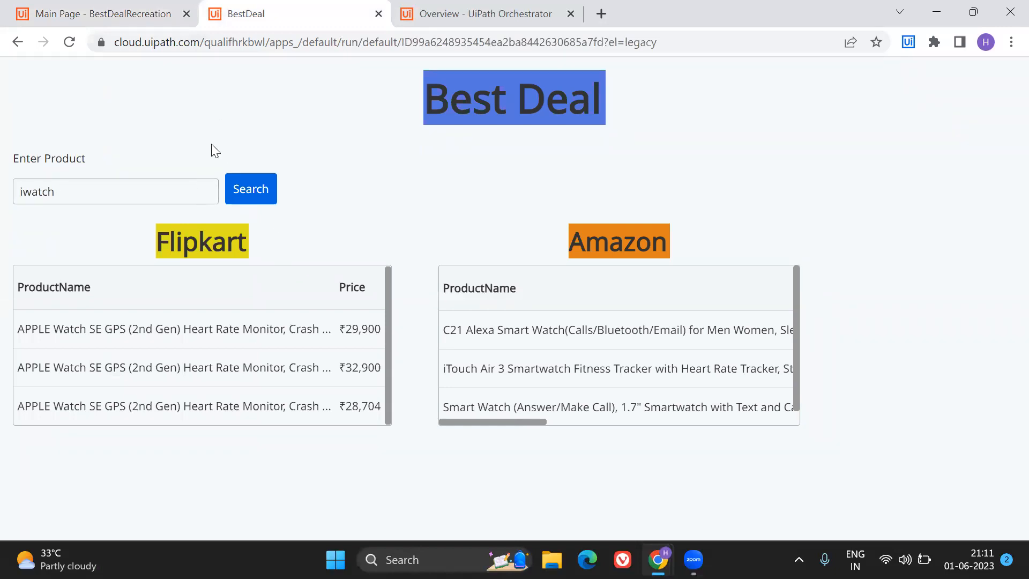
click(157, 7)
click(287, 128)
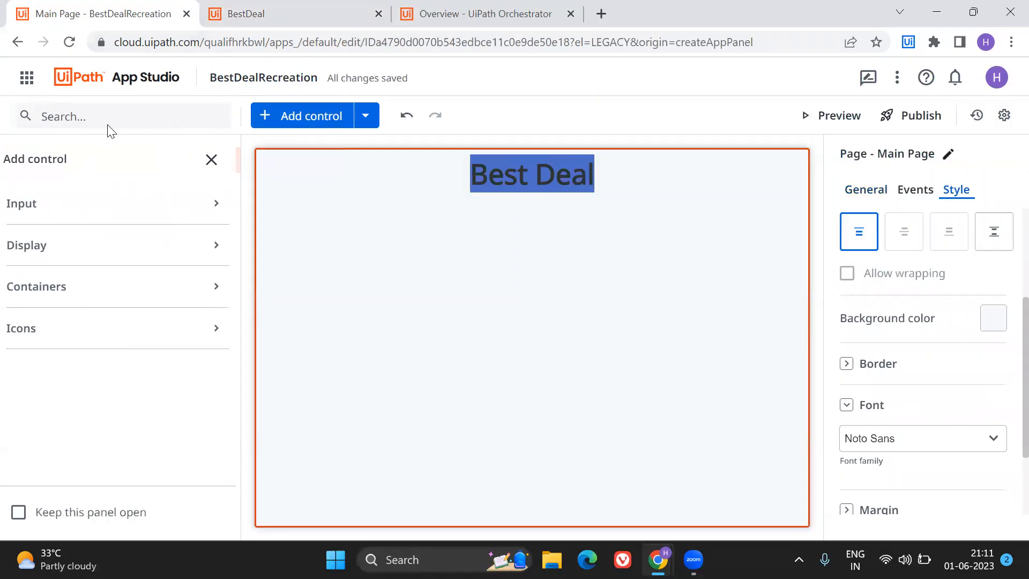
click(93, 115)
text(container)
drag(40, 257, 427, 292)
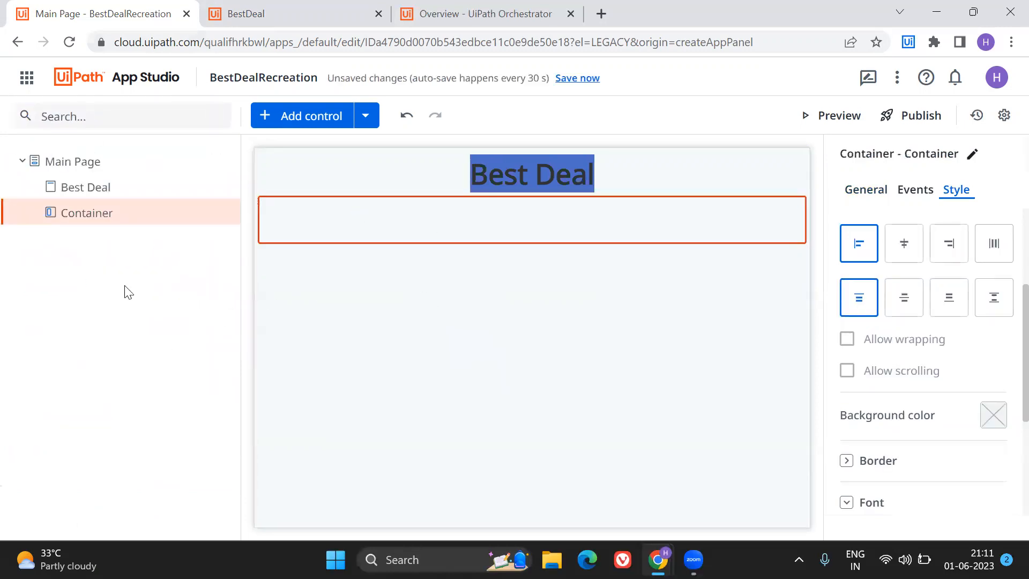
Add a Textbox control inside the container below the header.
click(278, 119)
click(165, 115)
text(text)
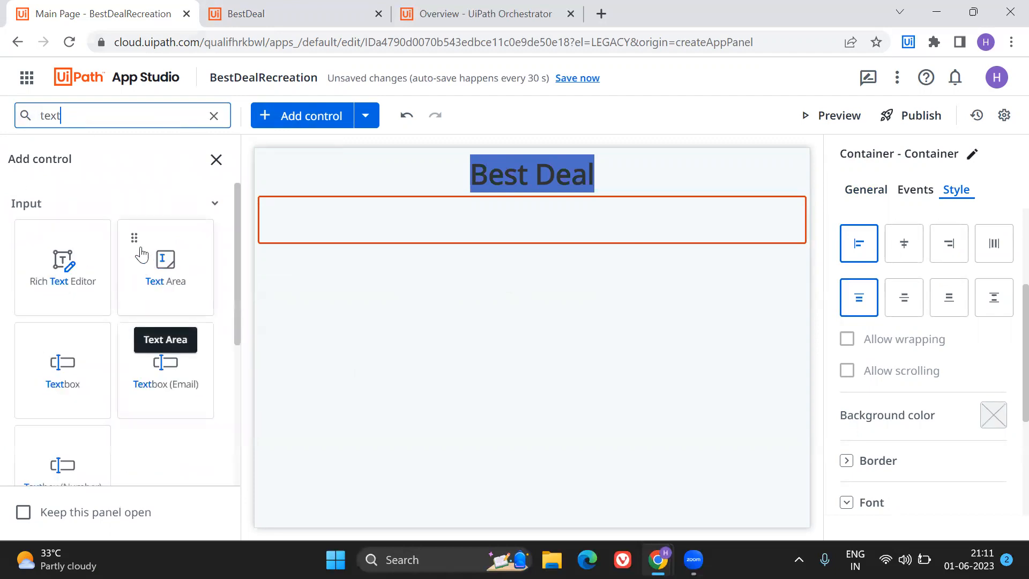
drag(71, 404, 299, 232)
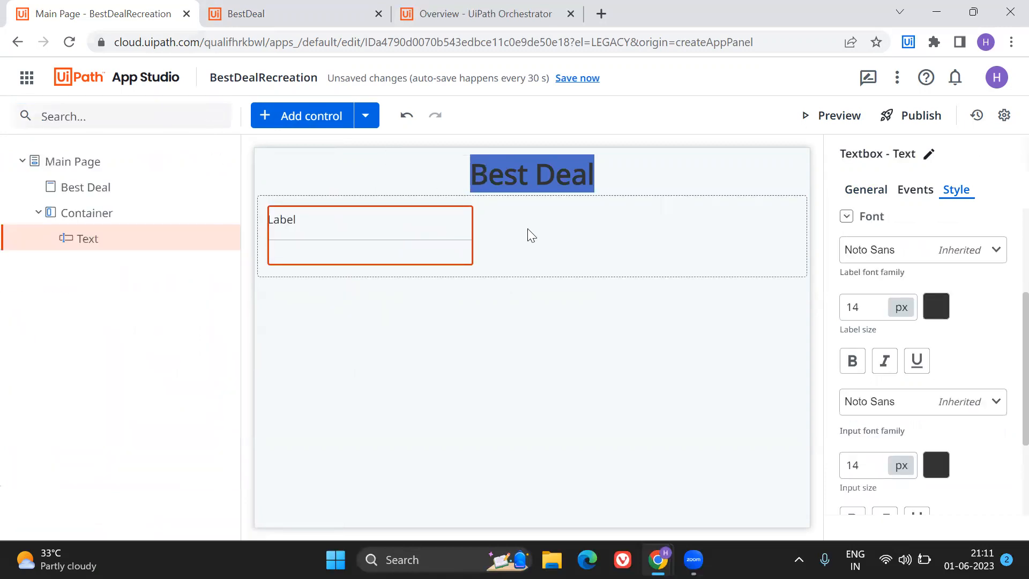
Find the Button control and try to place it beside the textbox inside the container.
click(294, 116)
click(107, 116)
text(butto)
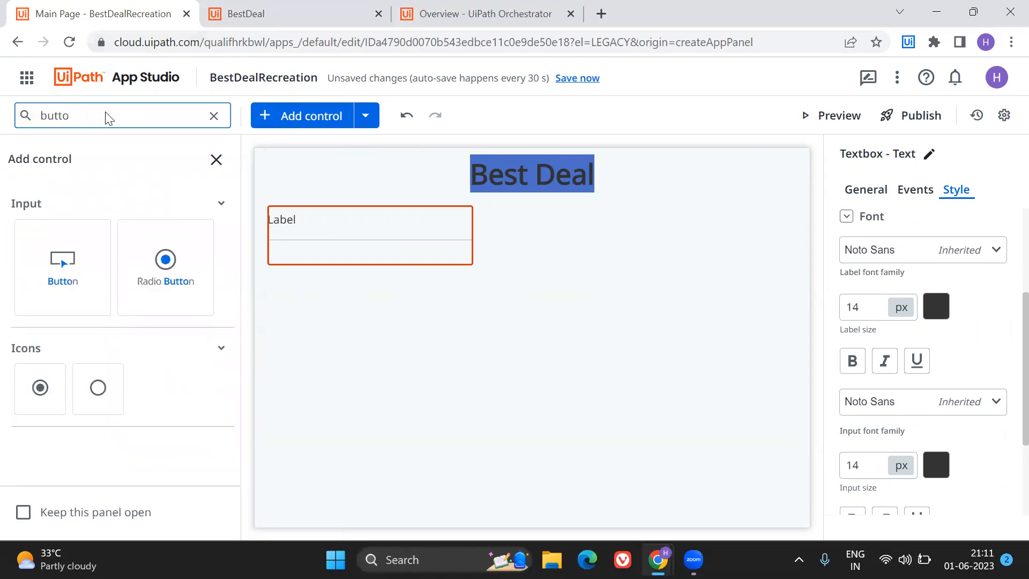
drag(75, 274, 495, 233)
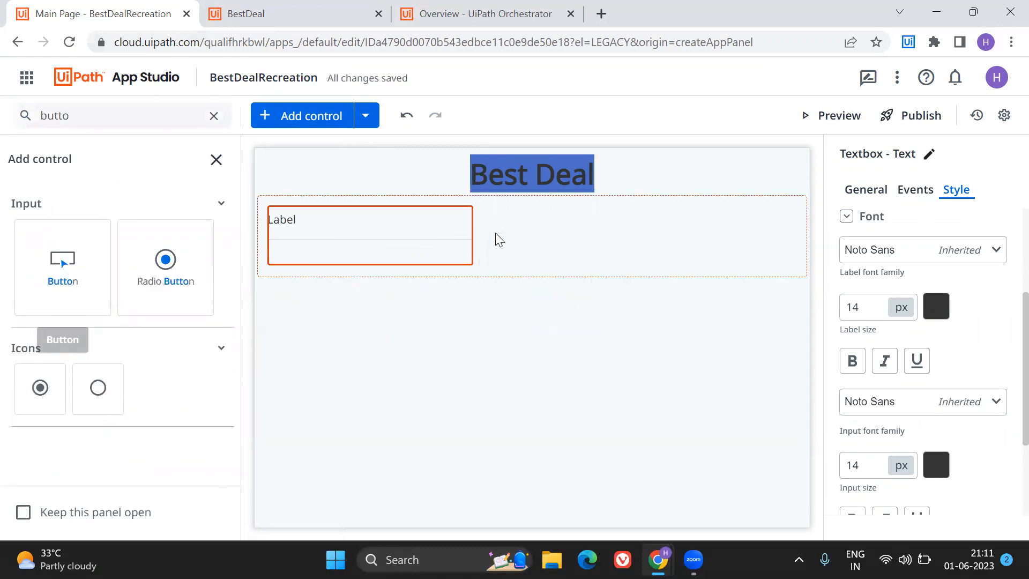
Change the layout of the container holding the textbox to Horizontal.
click(566, 233)
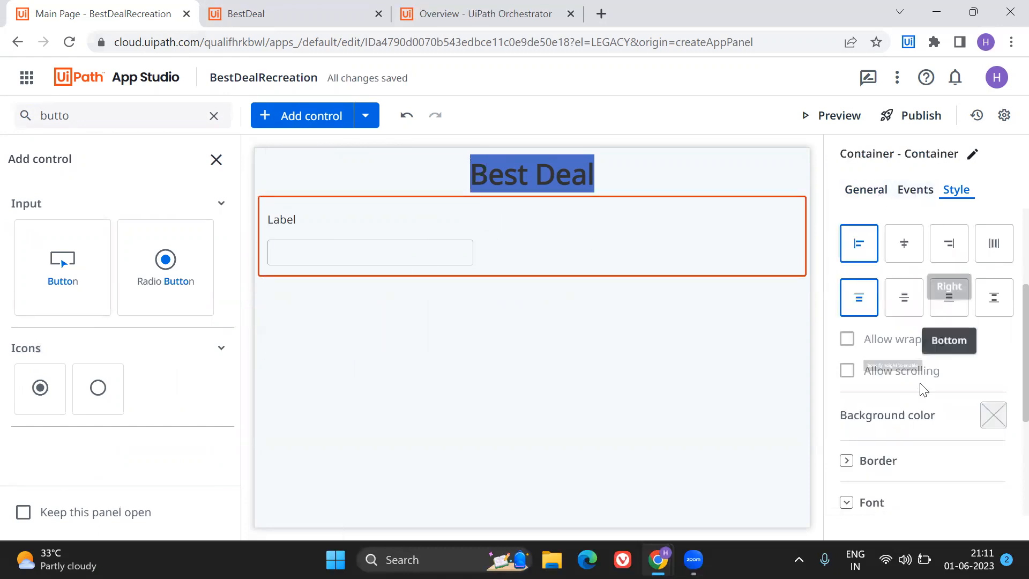
click(904, 199)
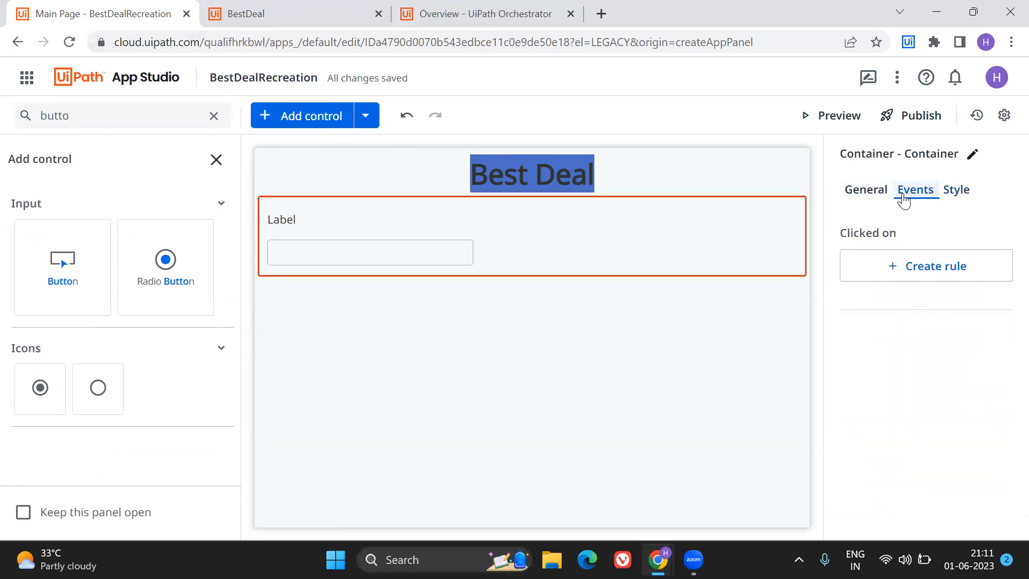
click(852, 198)
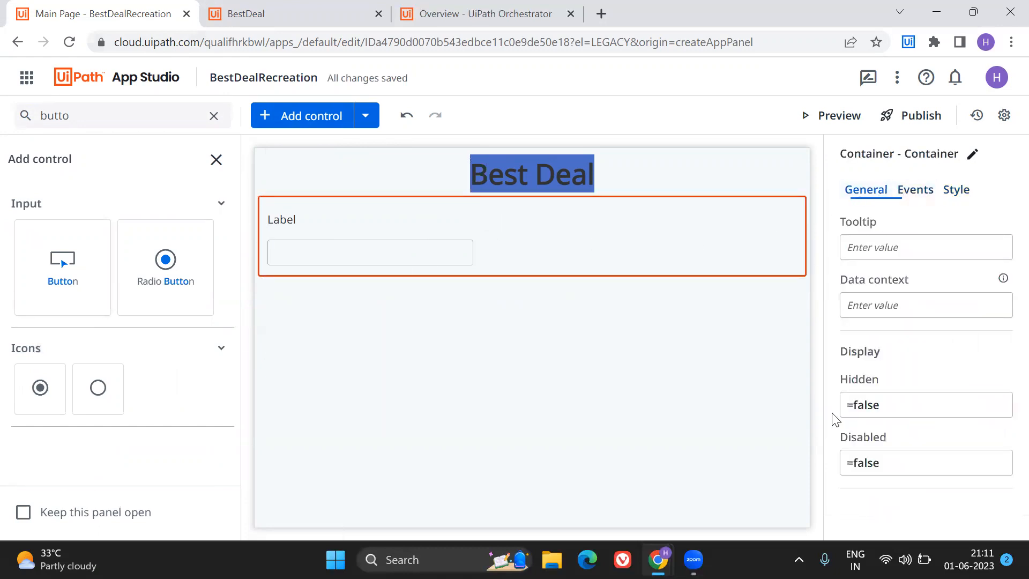
click(957, 191)
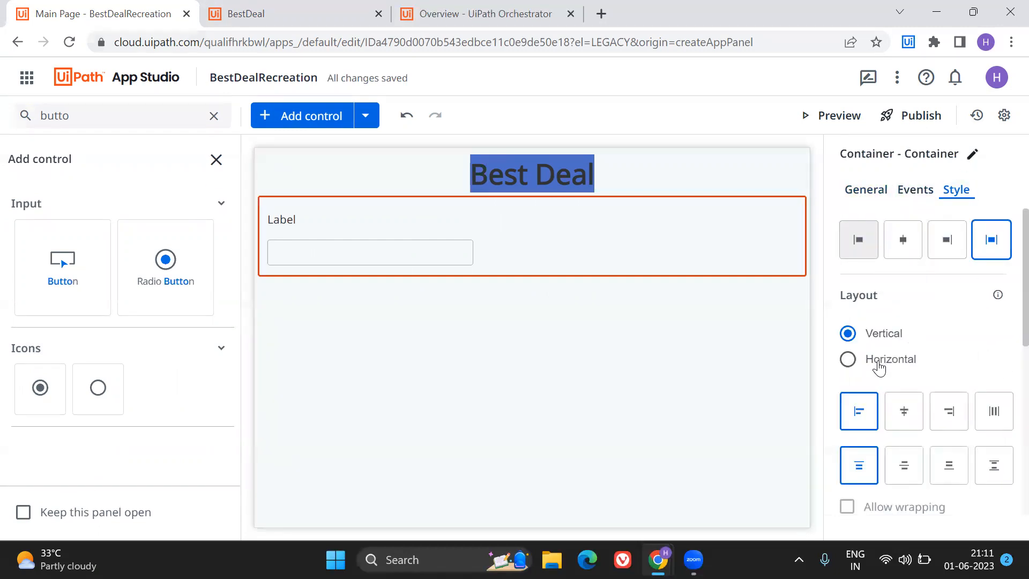
click(848, 359)
Add a Button control beside the textbox in the container and set its alignment to Bottom.
drag(45, 257, 489, 218)
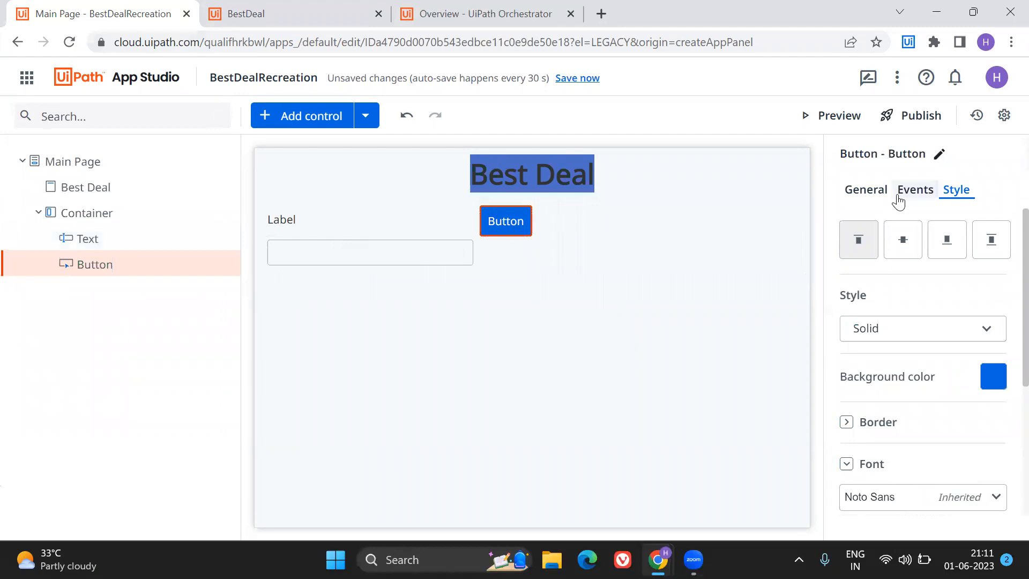
click(907, 252)
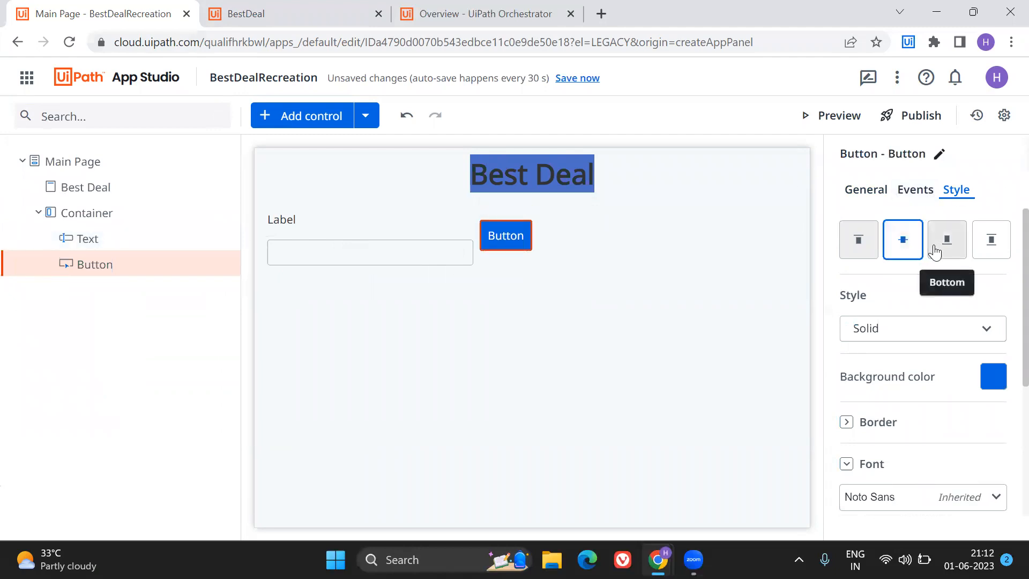
click(938, 251)
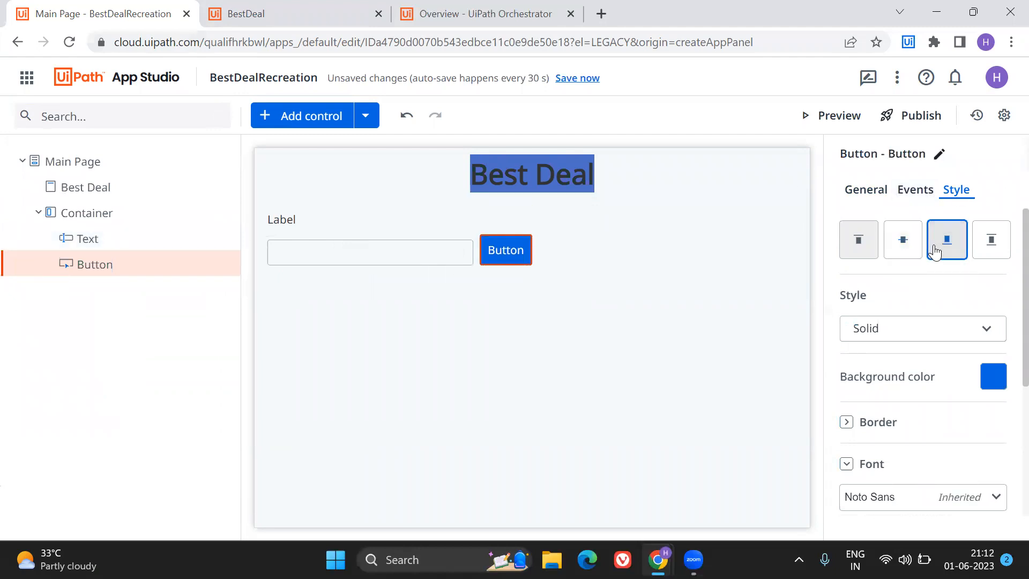
Change the textbox's label to "Enter Product".
click(334, 214)
click(868, 190)
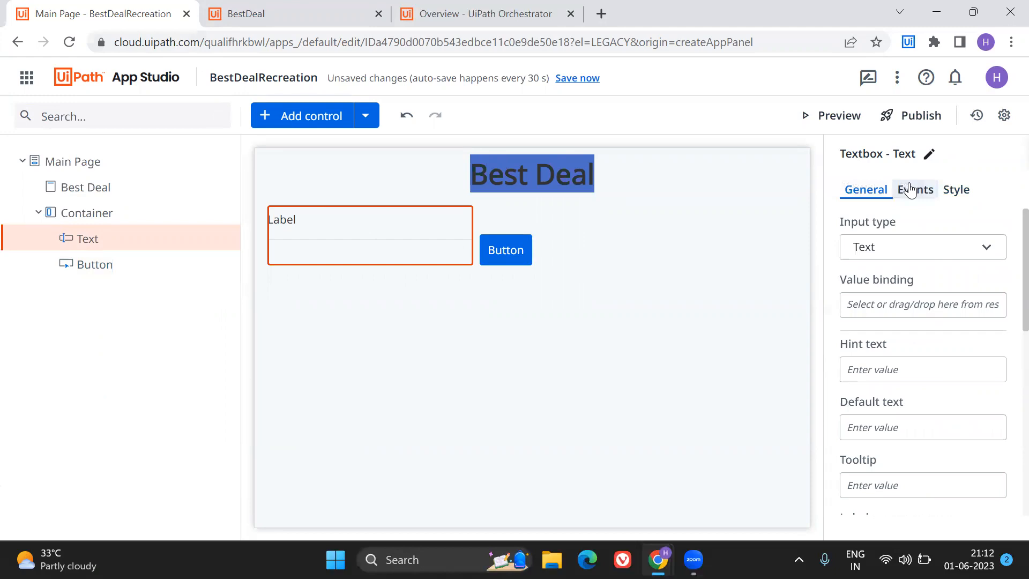
click(912, 254)
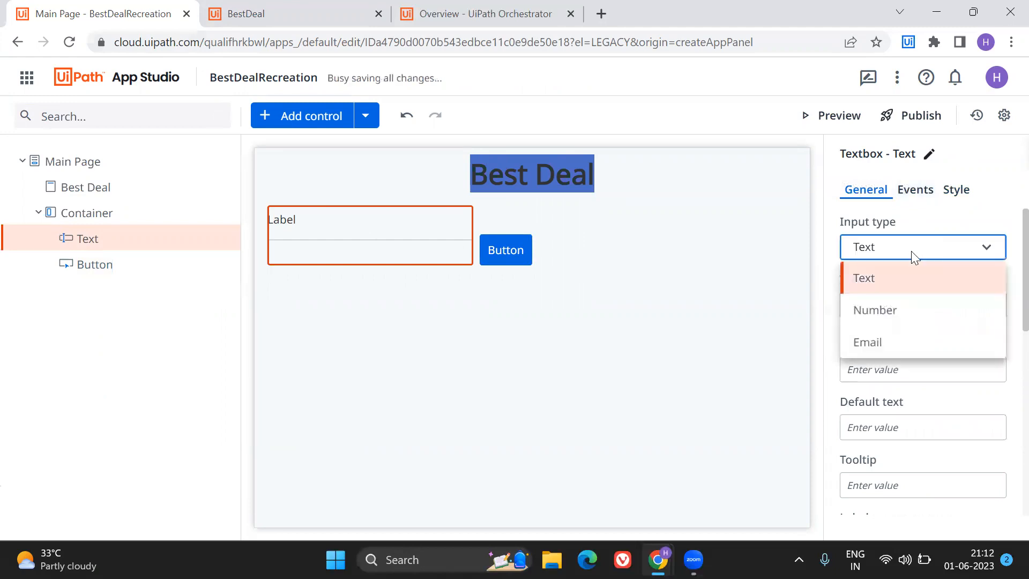
click(912, 254)
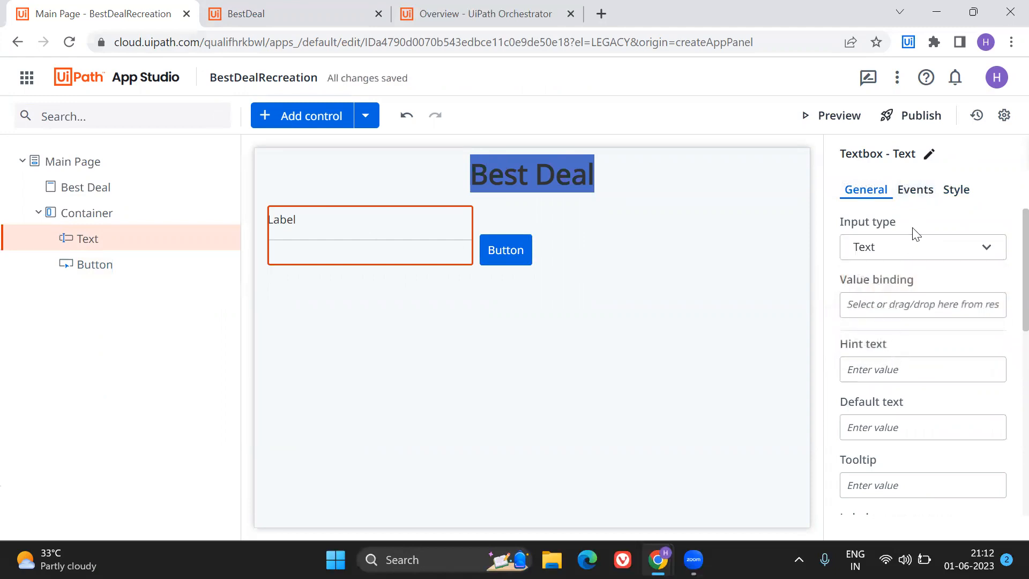
scroll(847, 321, down, 3)
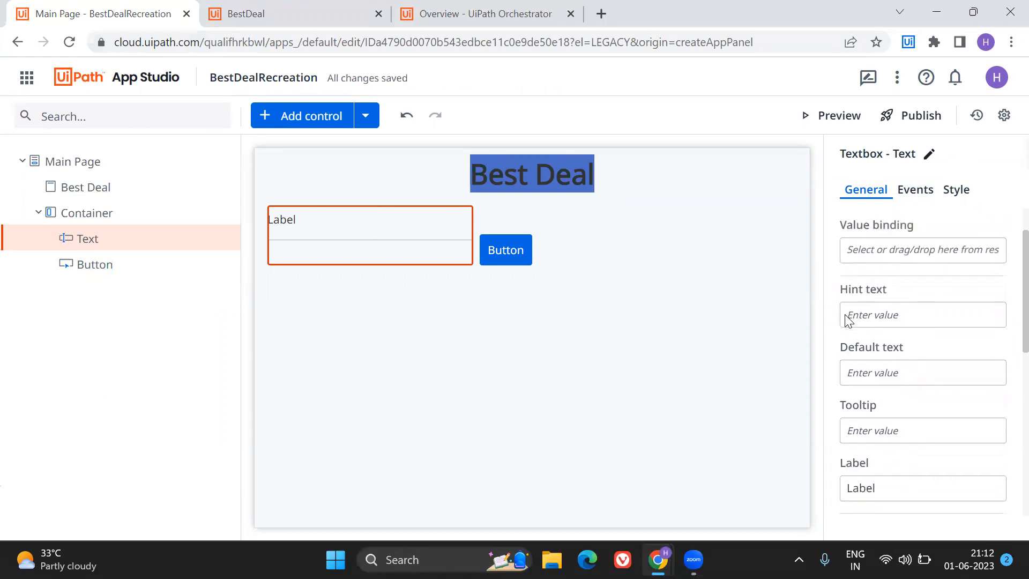
double_click(901, 412)
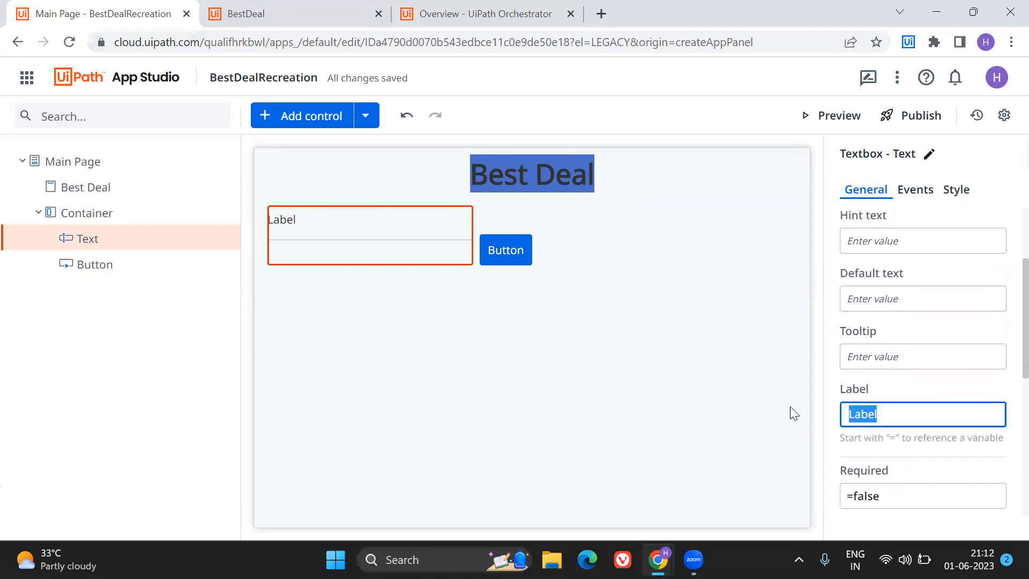
key(BackSpace)
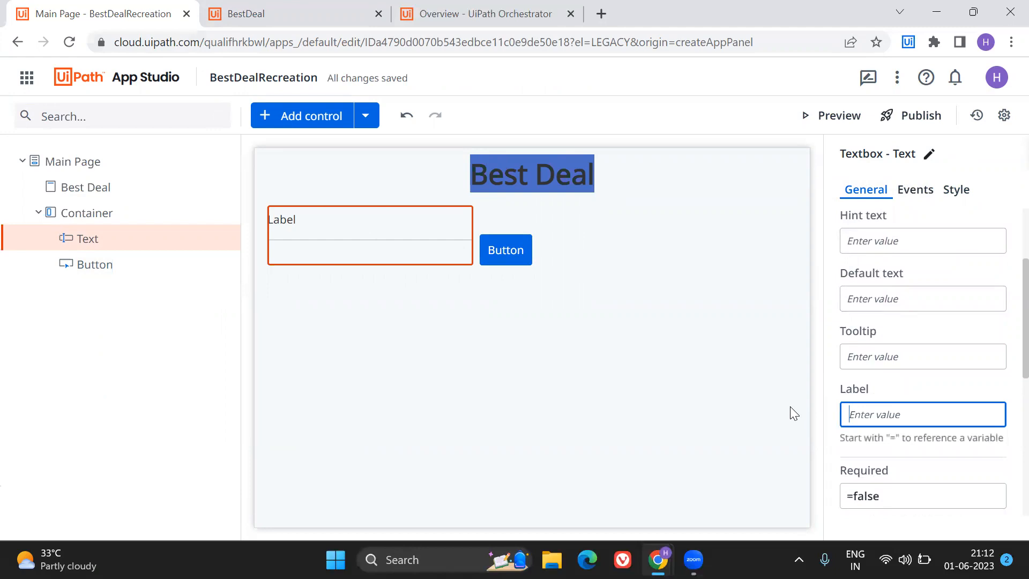
text(Enter Product)
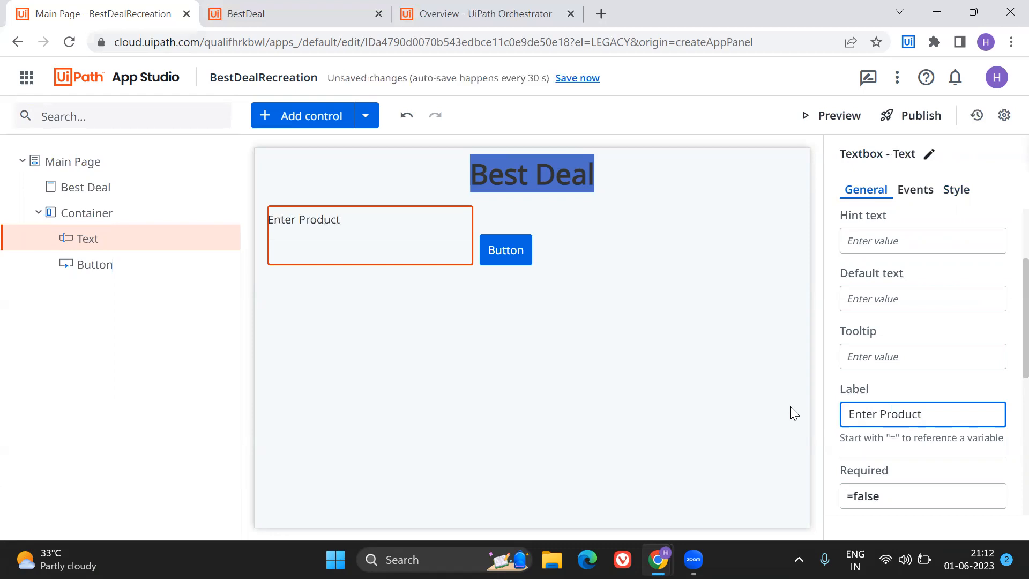
Change the text of the button beside the textbox to "Search".
click(496, 254)
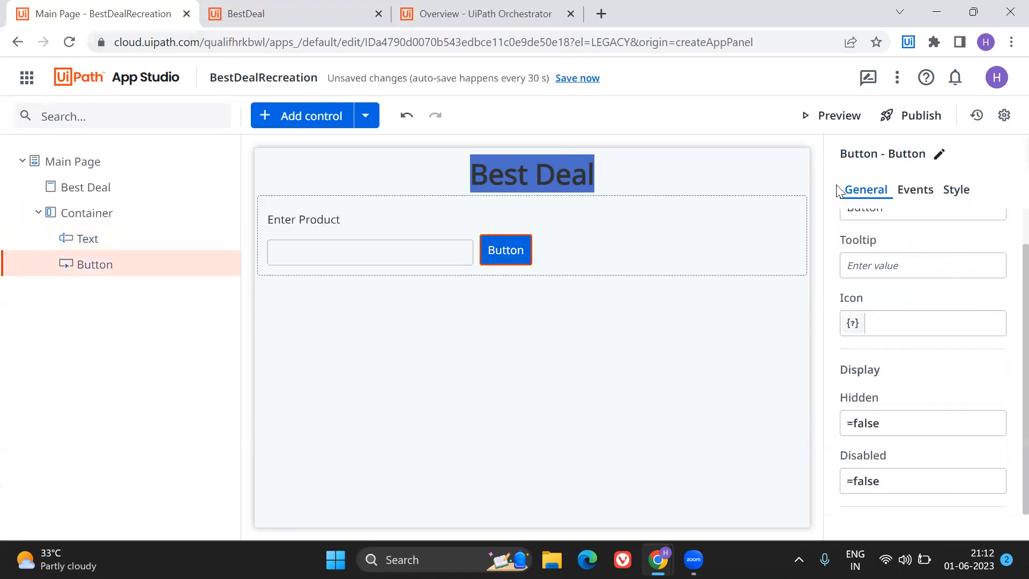
click(902, 194)
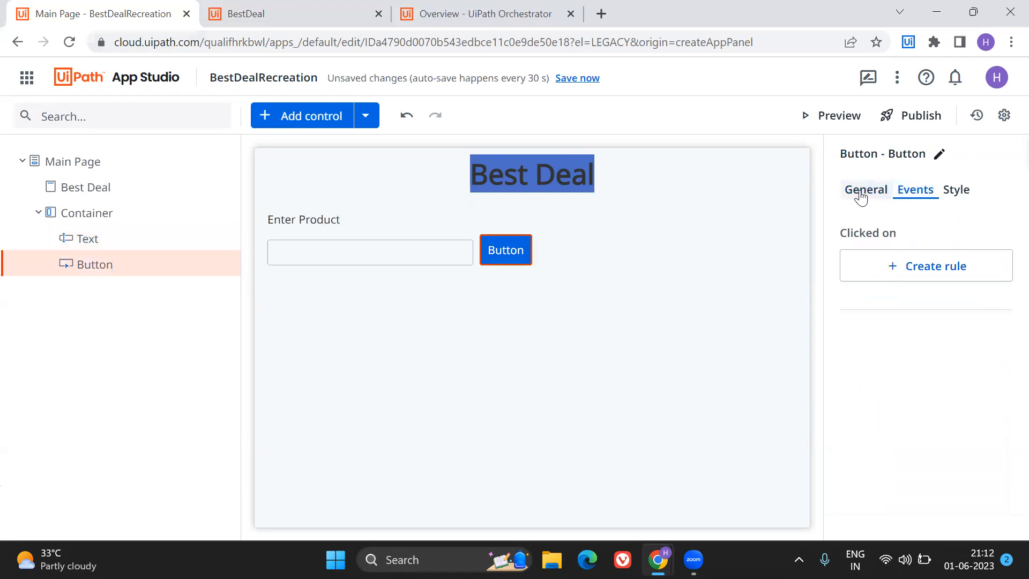
click(860, 193)
click(931, 248)
key(ctrl+a)
key(BackSpace)
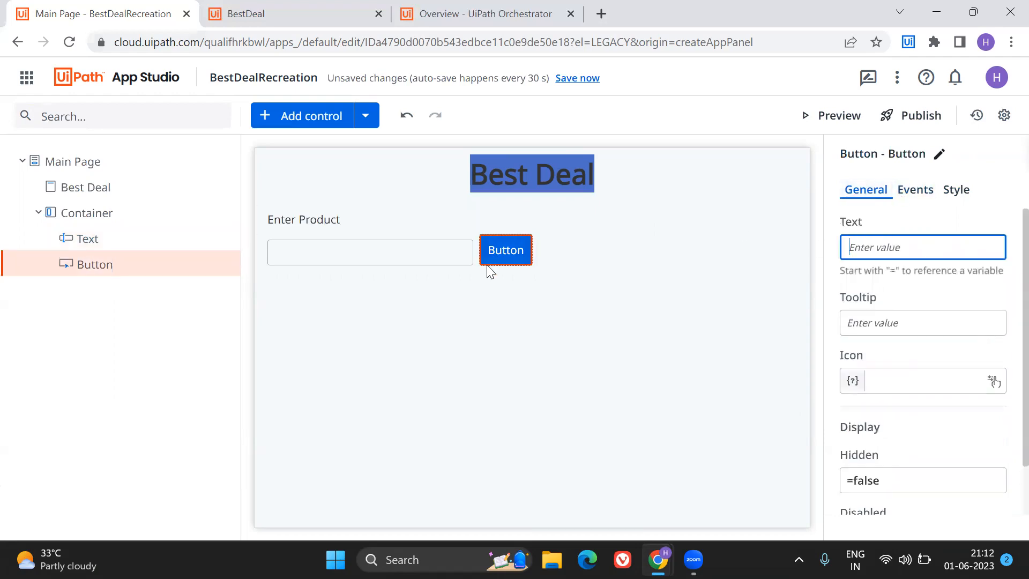
text(Search)
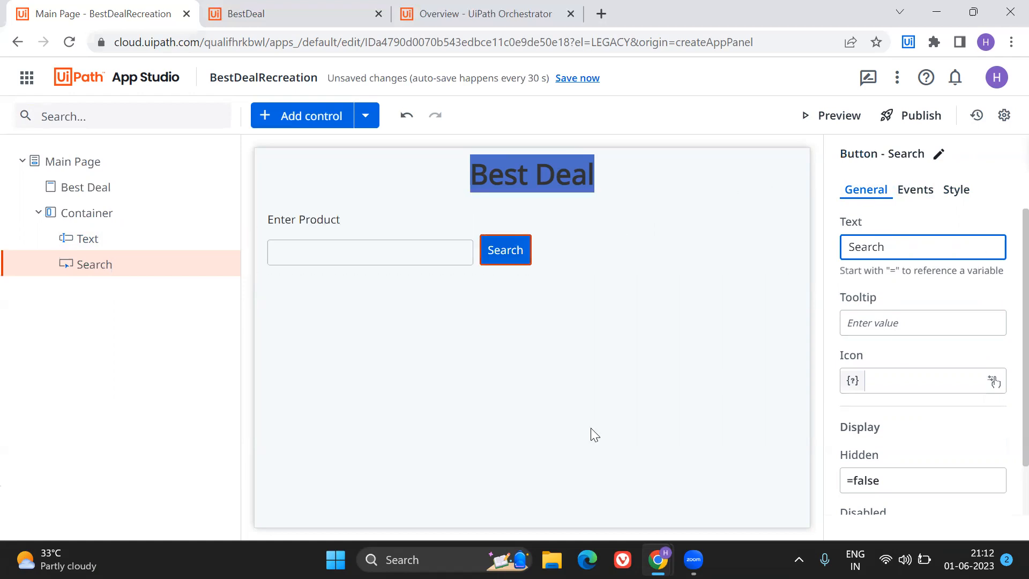
click(417, 362)
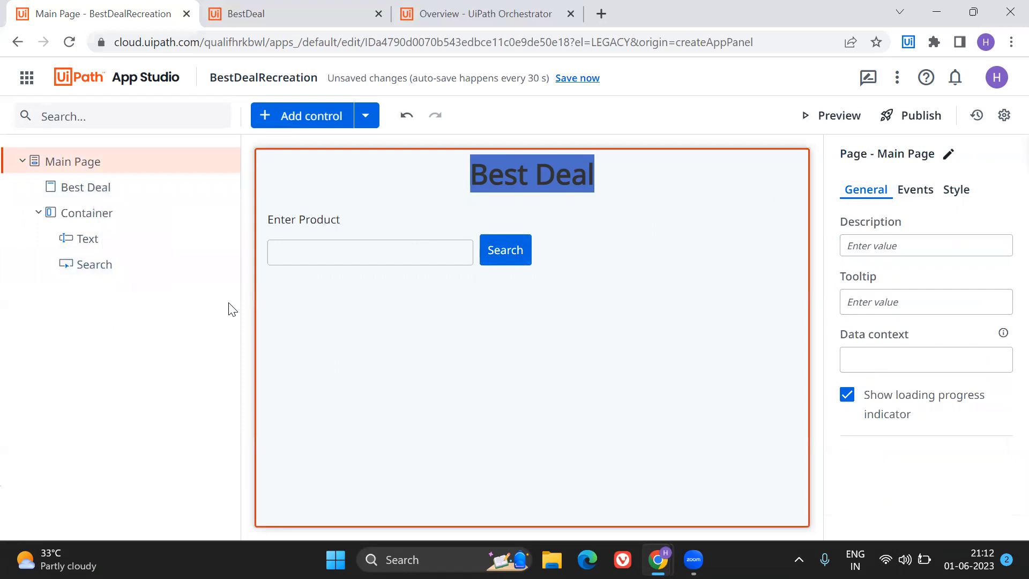
Check the results area of the finished BestDeal app and add a second Container control below the search row.
click(303, 7)
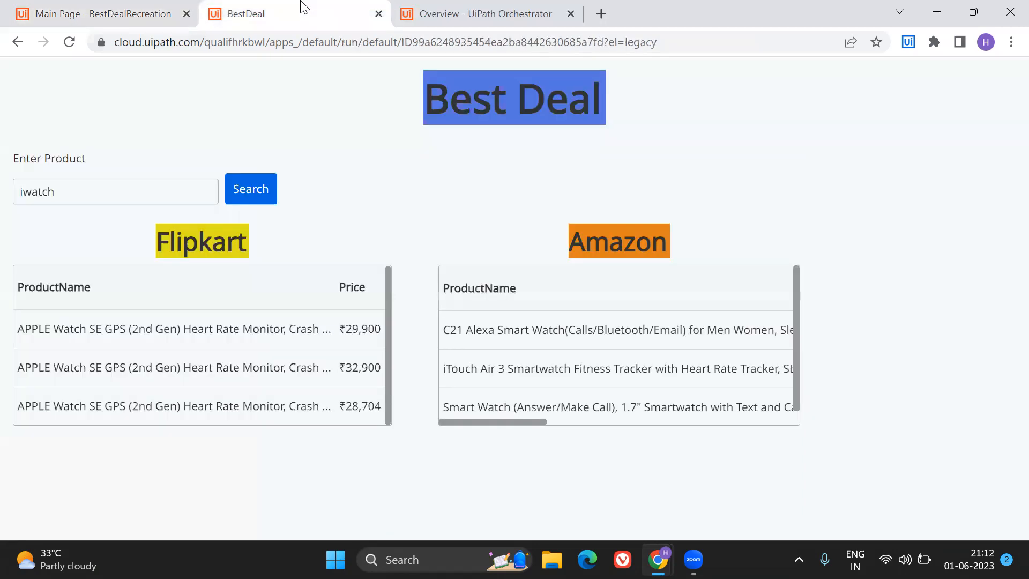
click(126, 12)
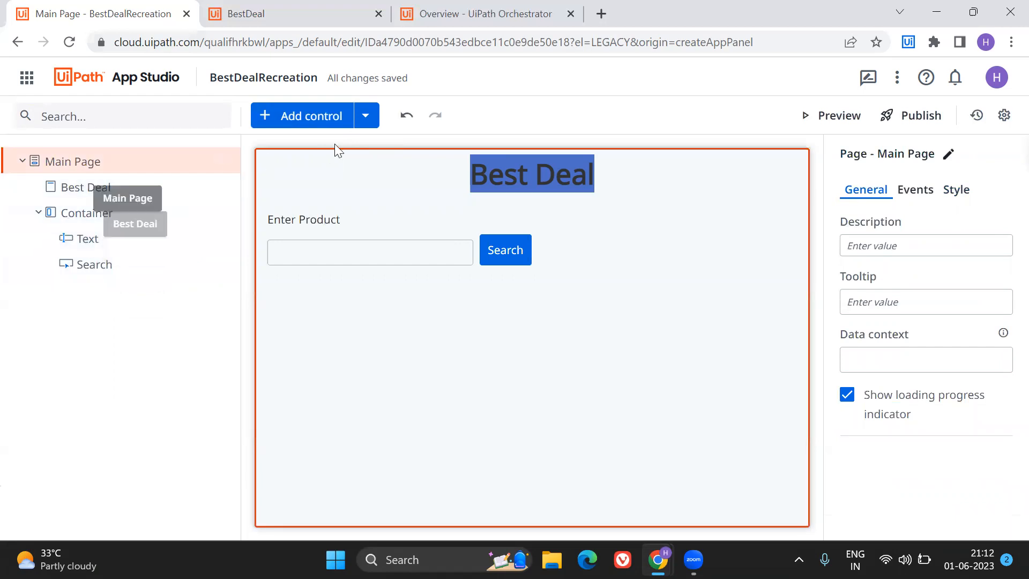
click(292, 115)
click(94, 121)
text(con)
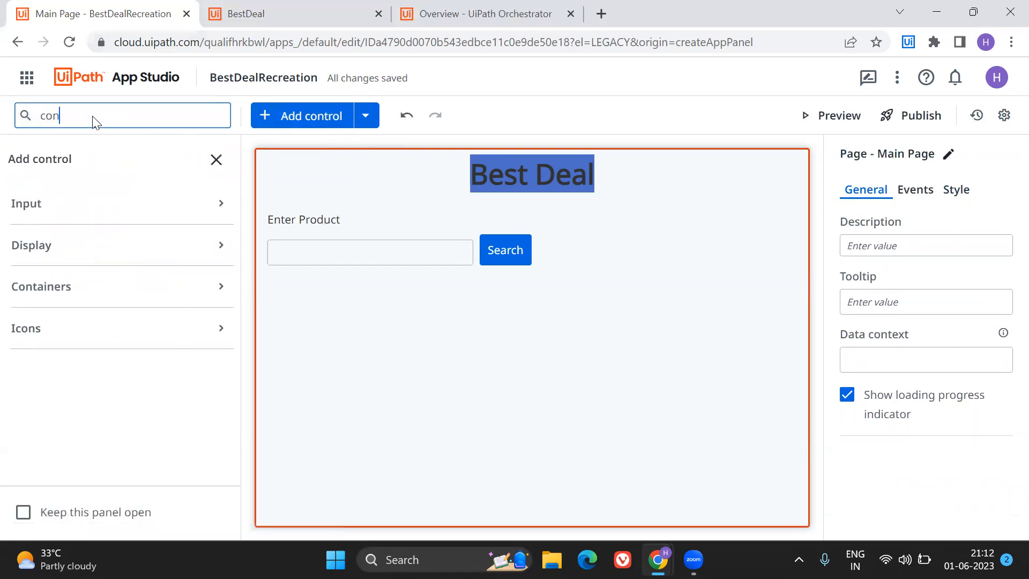
text(tainer)
drag(43, 238, 421, 320)
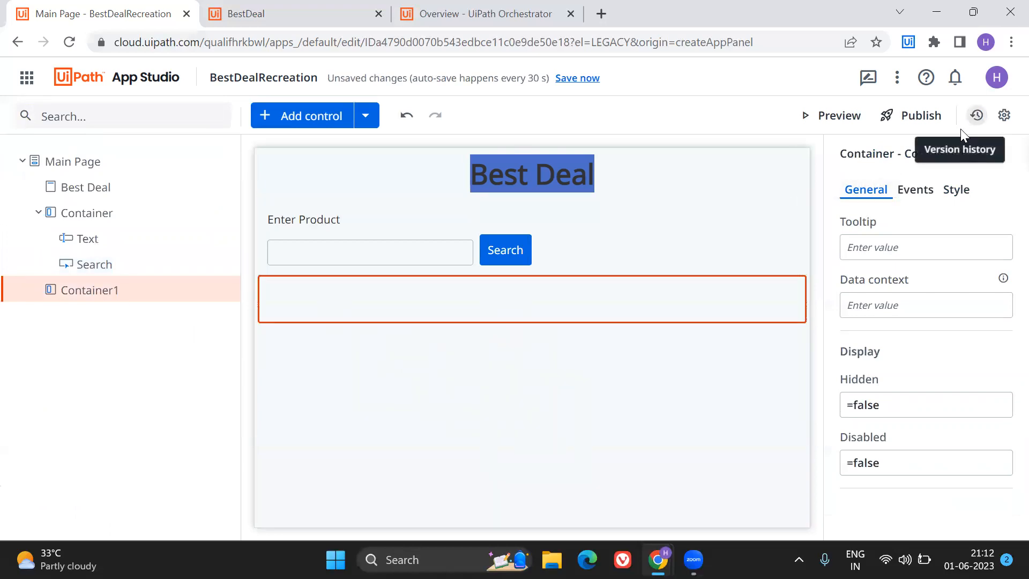
Check the Flipkart and Amazon headings in the finished BestDeal app and add a Header control inside the second container.
click(918, 189)
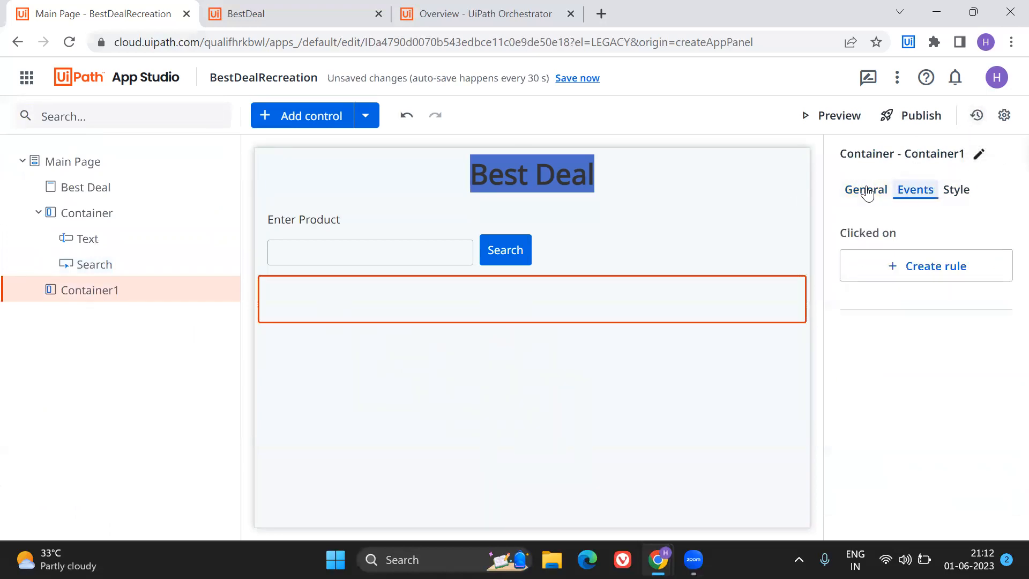
click(955, 191)
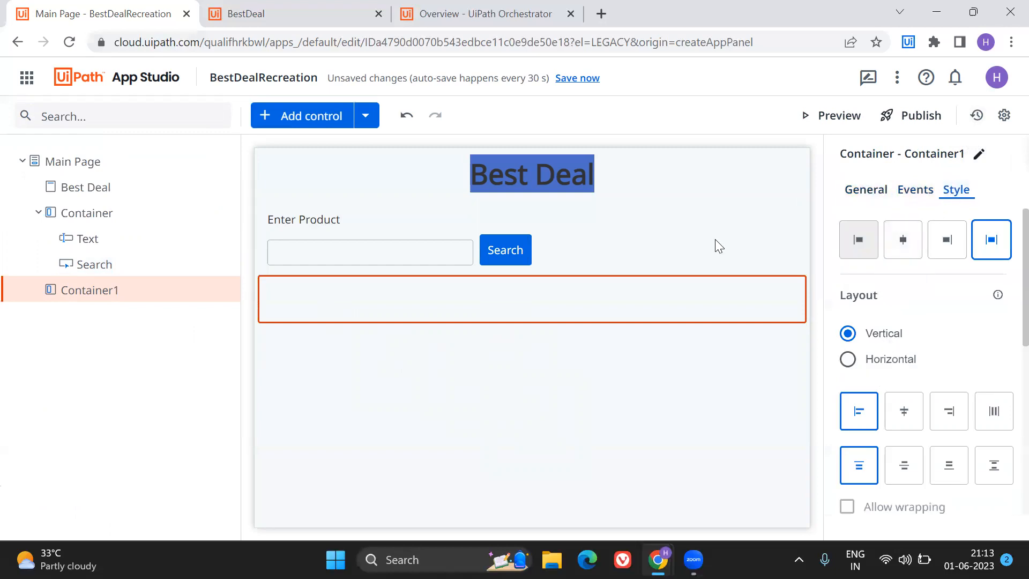
click(291, 14)
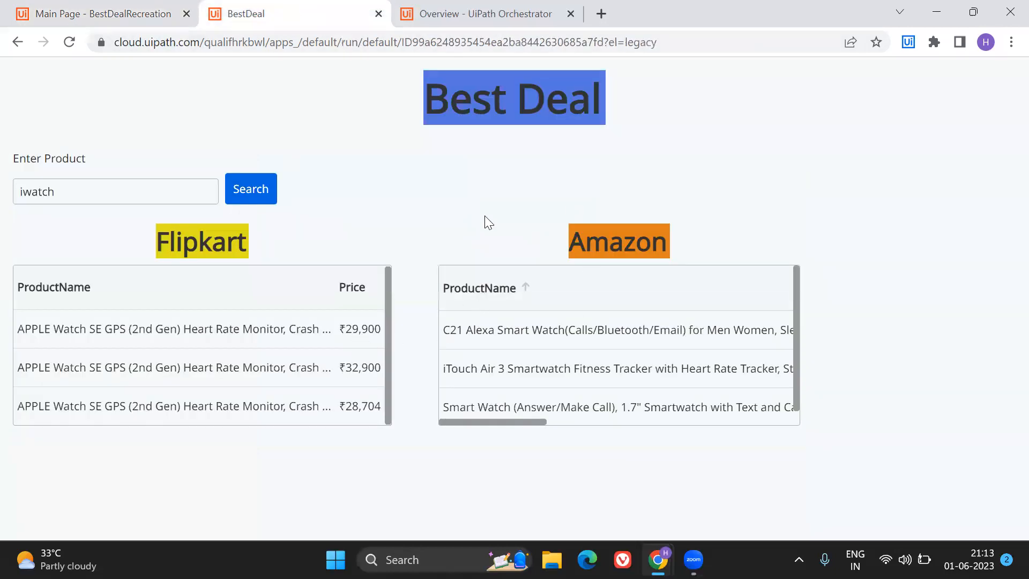
click(134, 10)
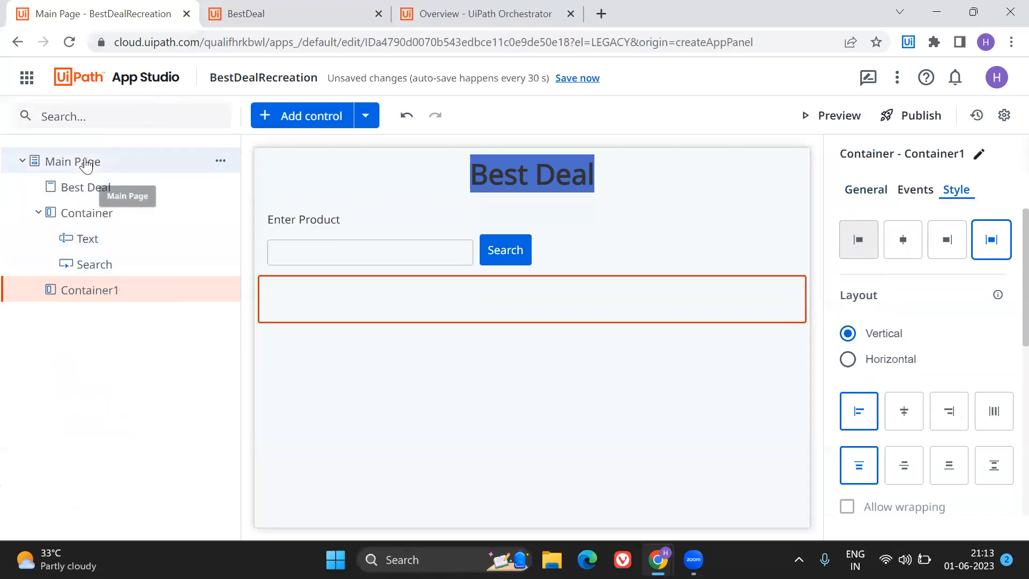
click(291, 115)
click(112, 117)
text(hea)
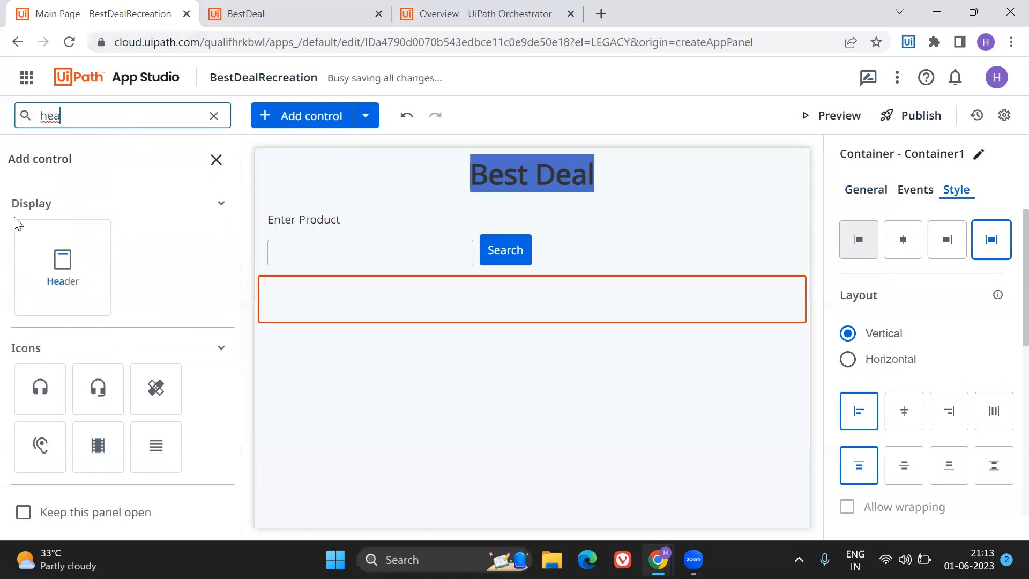
drag(63, 265, 309, 292)
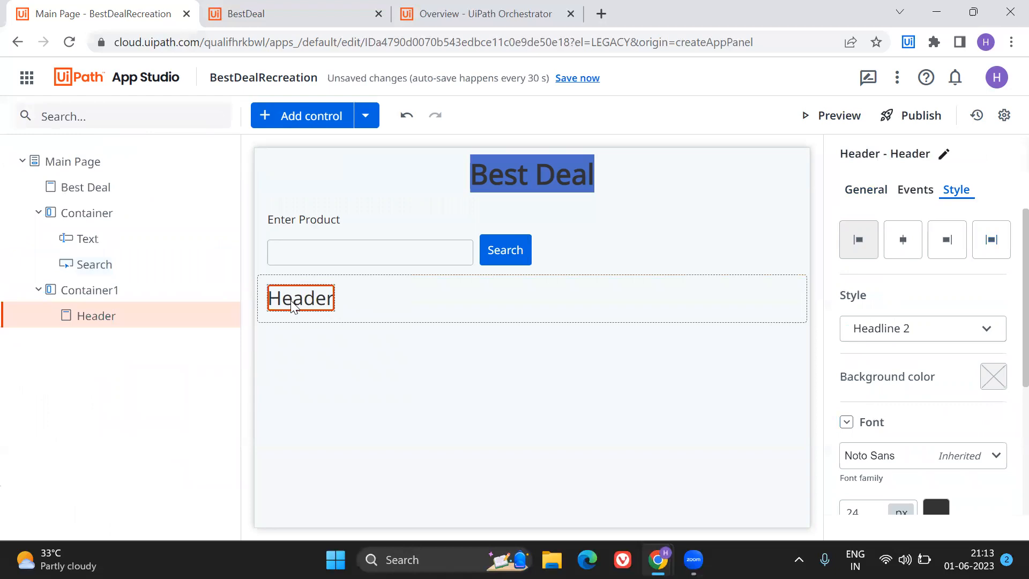
Change the text of the new header in the second container to "Flipkart".
click(864, 191)
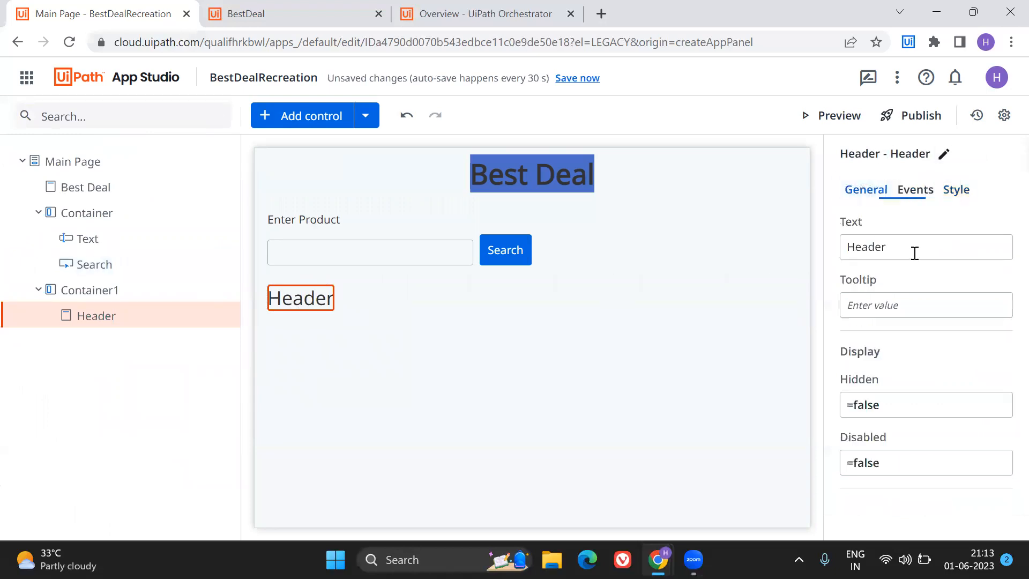
click(916, 250)
key(BackSpace)
key(BackSpace)
key(BackSpace)
key(BackSpace)
key(BackSpace)
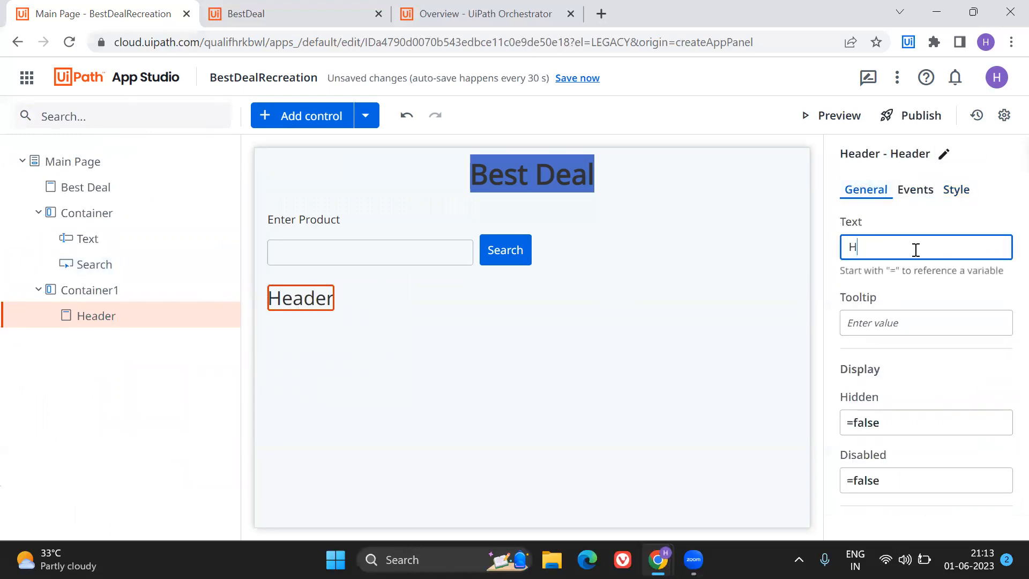
text(Flipkart)
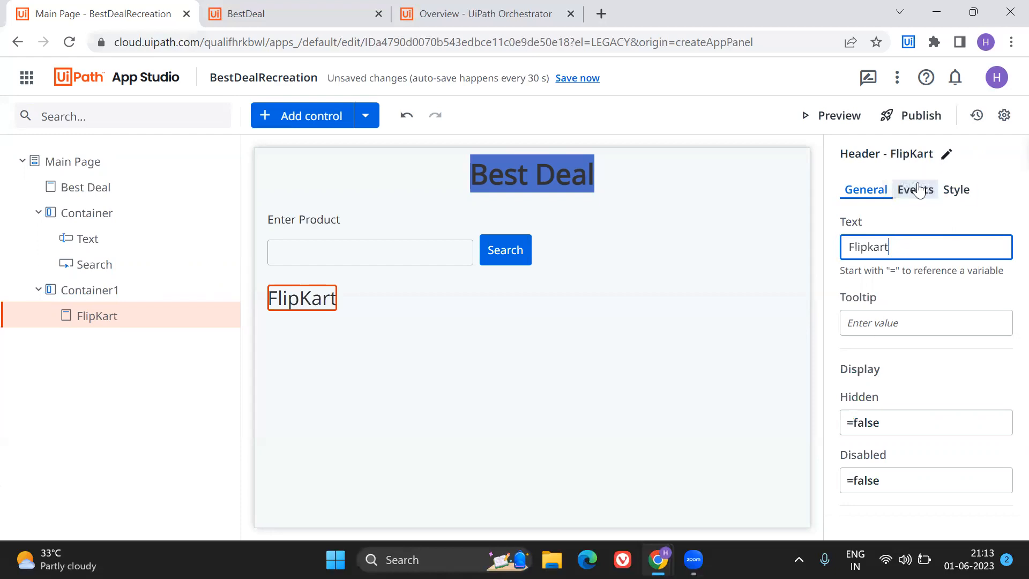
Set the Flipkart header's alignment to left after trying center alignment.
click(948, 192)
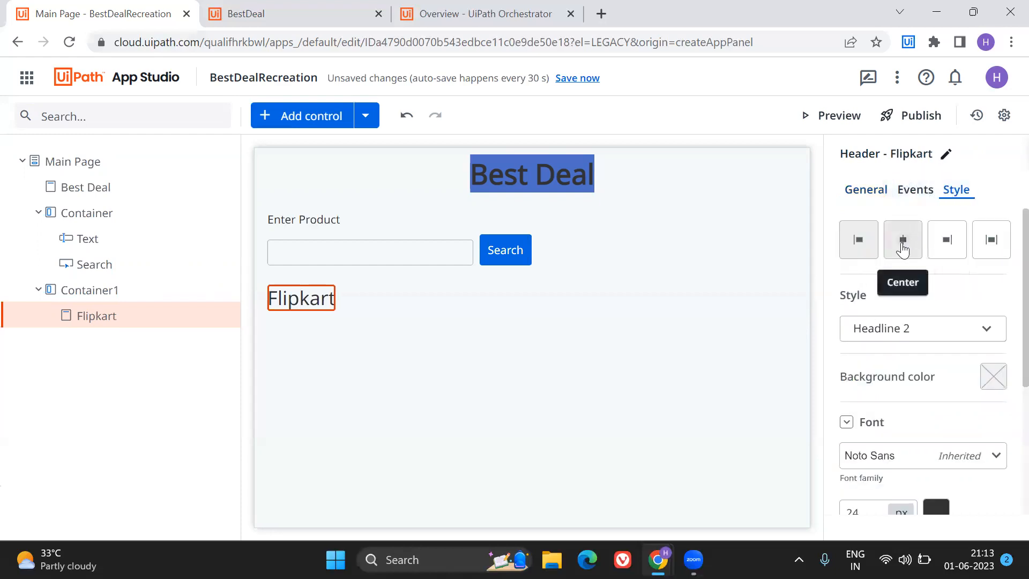
click(903, 244)
click(864, 248)
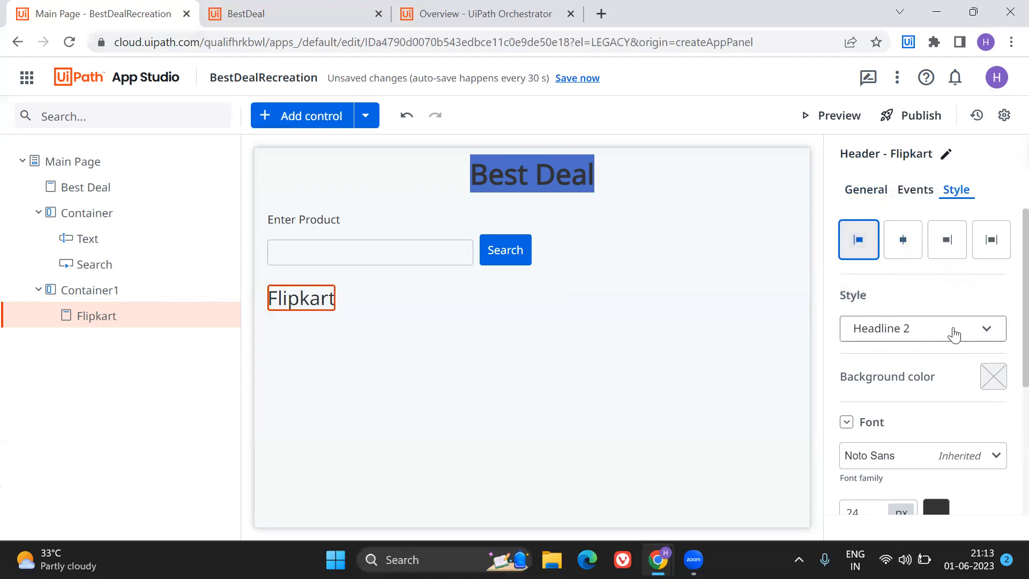
Try to give the Flipkart header a yellow background color by changing only the hue.
scroll(954, 331, down, 1)
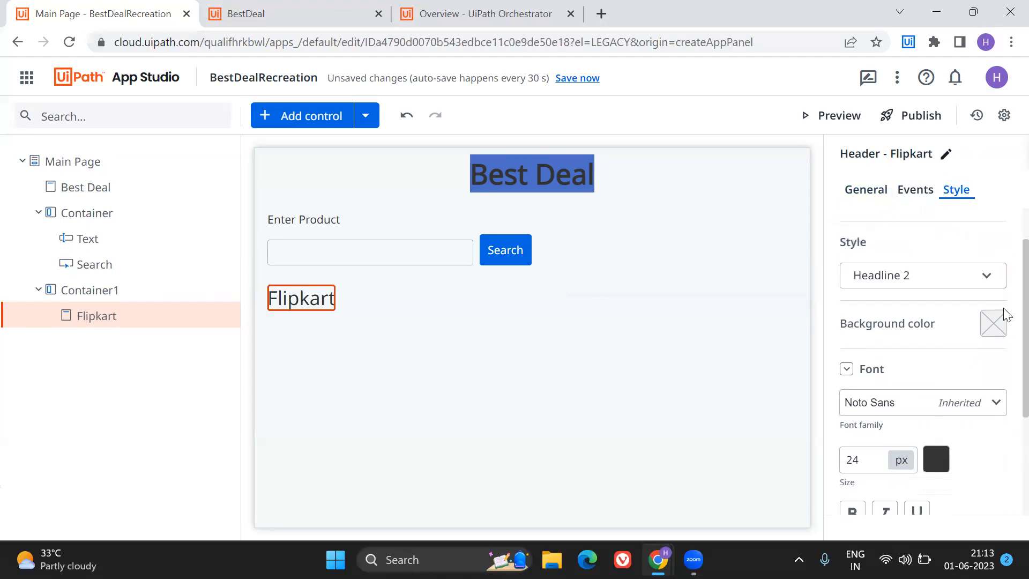
click(990, 324)
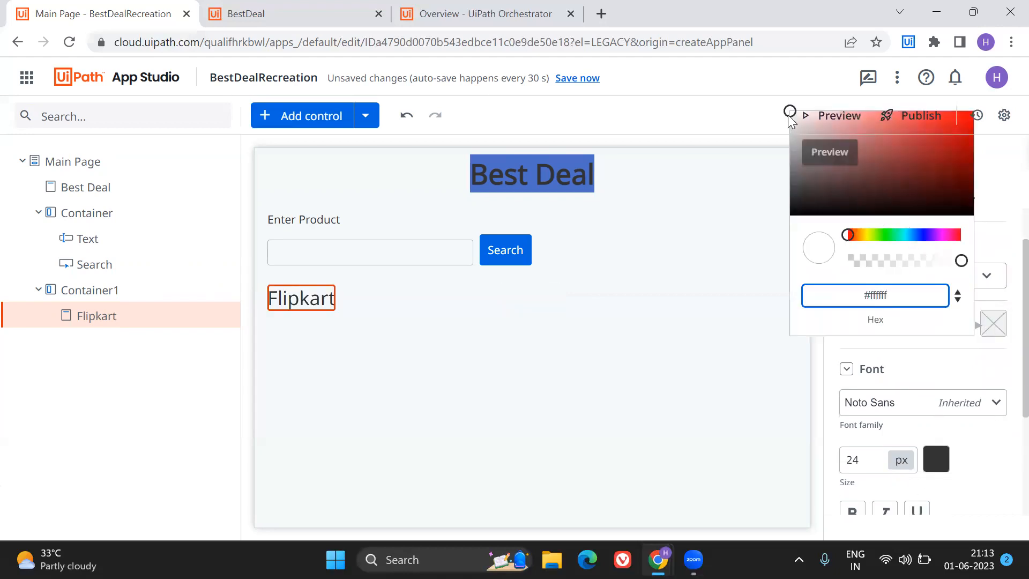
click(990, 325)
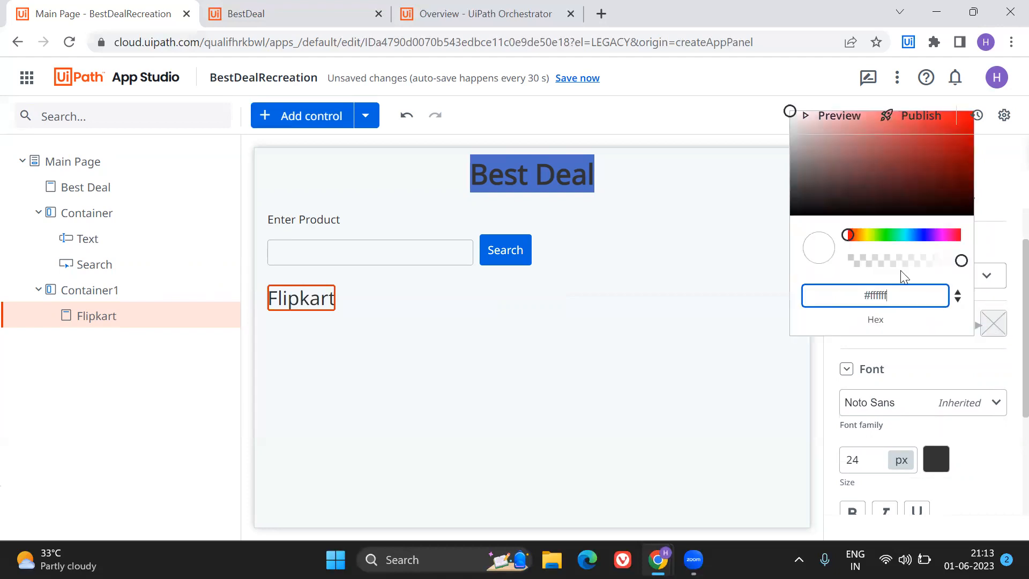
click(869, 234)
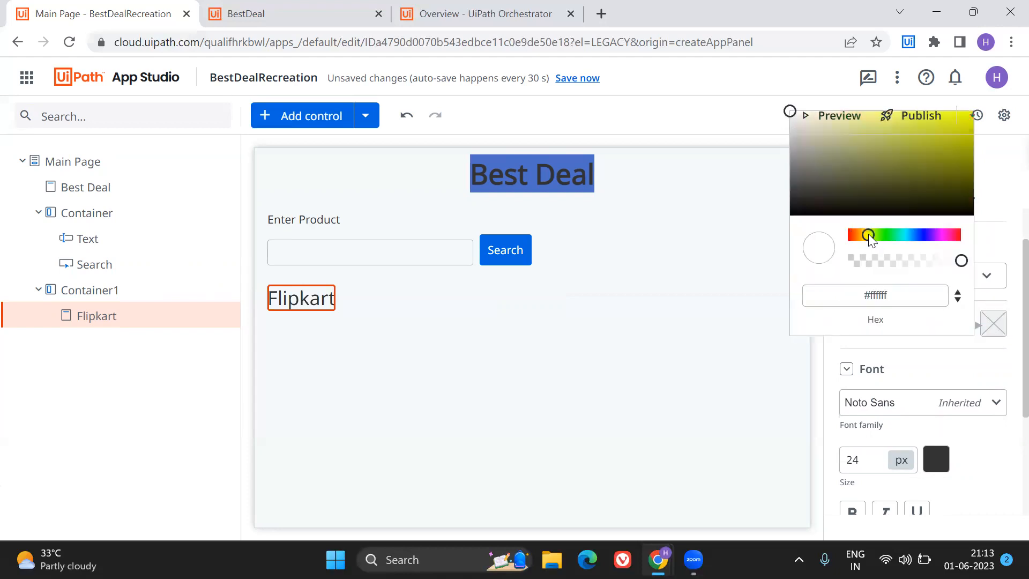
click(790, 111)
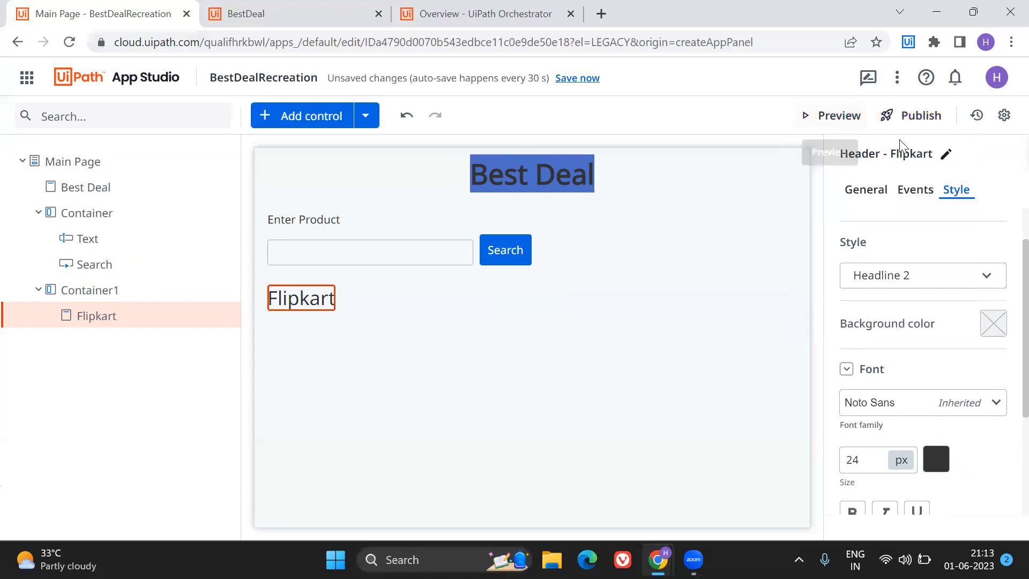
click(992, 324)
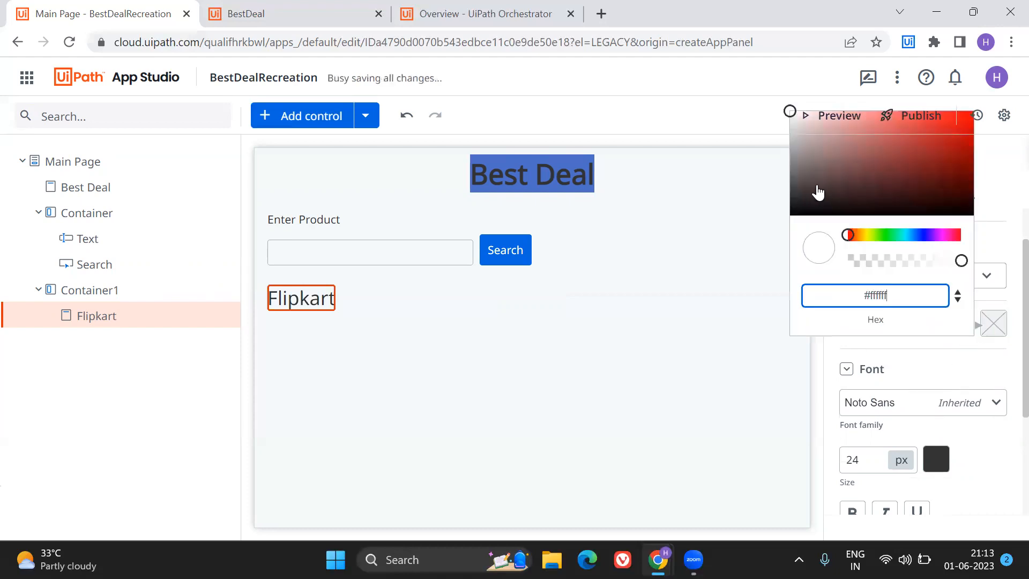
click(866, 235)
drag(866, 240, 865, 239)
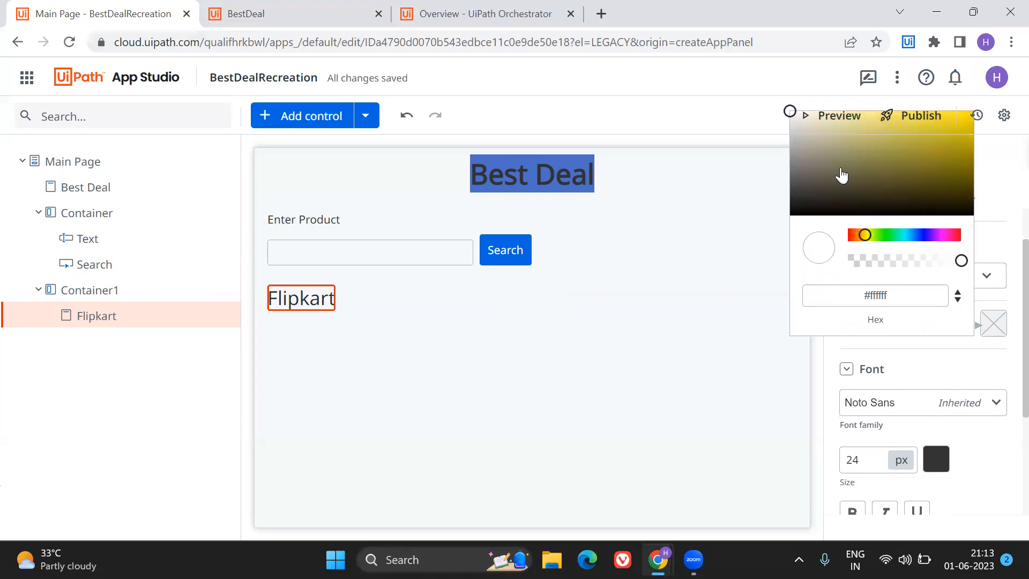
click(794, 113)
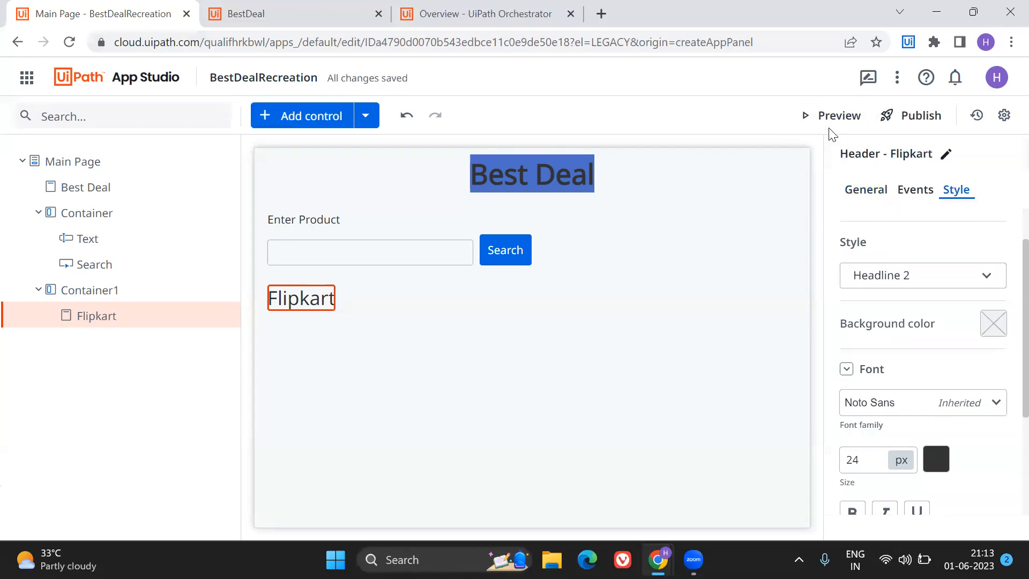
click(993, 326)
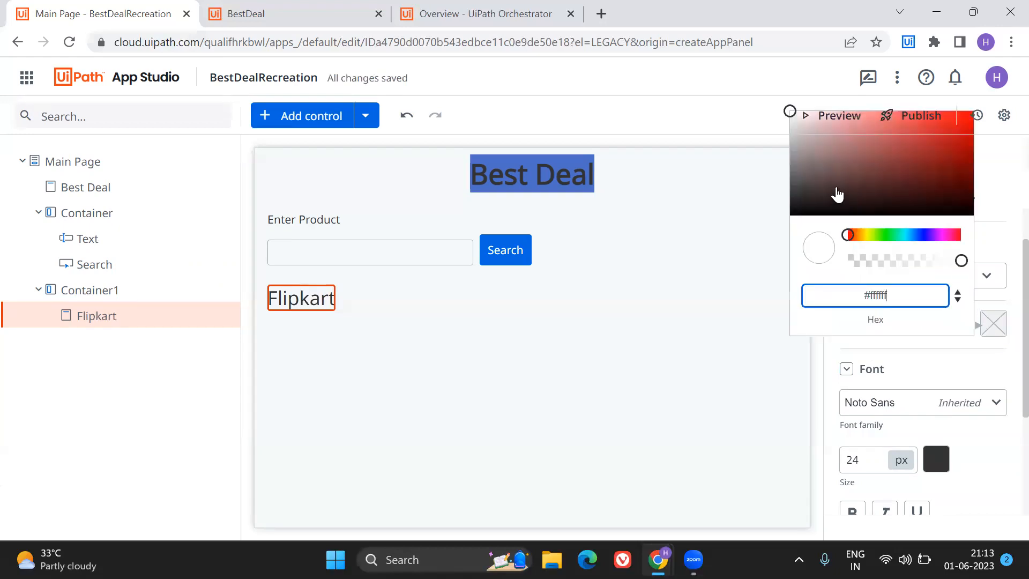
click(866, 235)
click(946, 134)
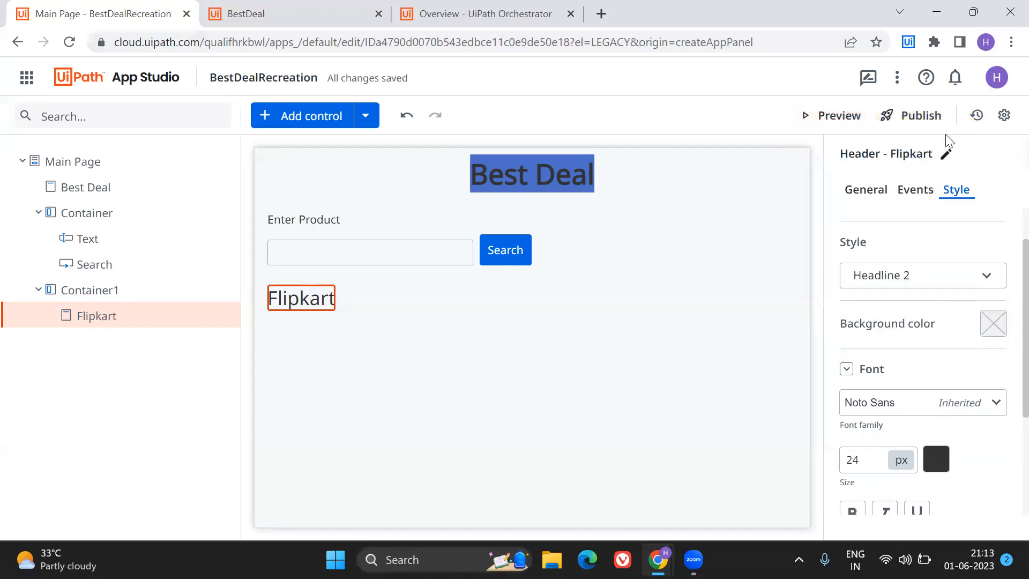
Apply an opaque white background (255, 255, 255, alpha 1) to the Flipkart header and try picking another shade.
click(993, 325)
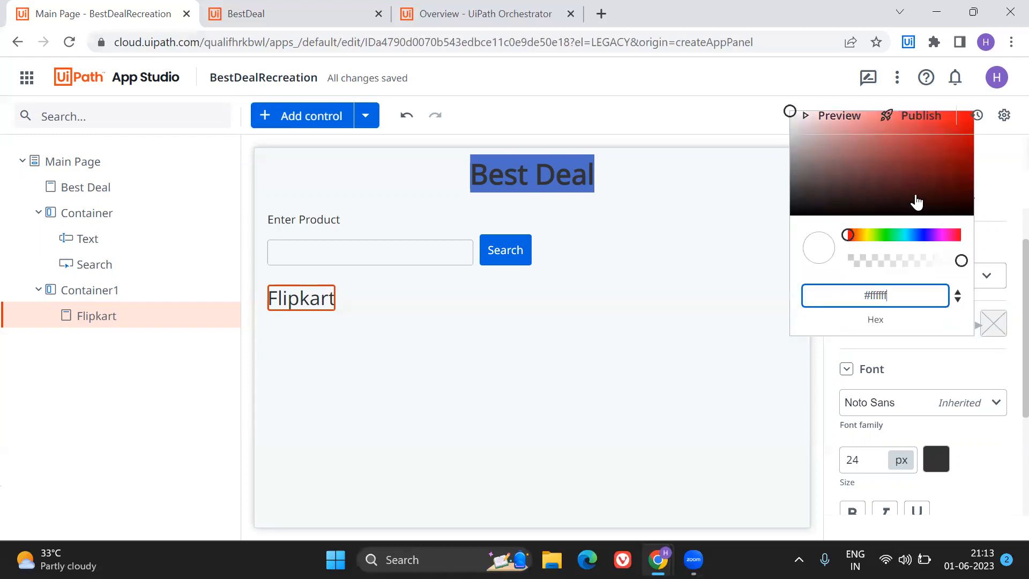
click(865, 235)
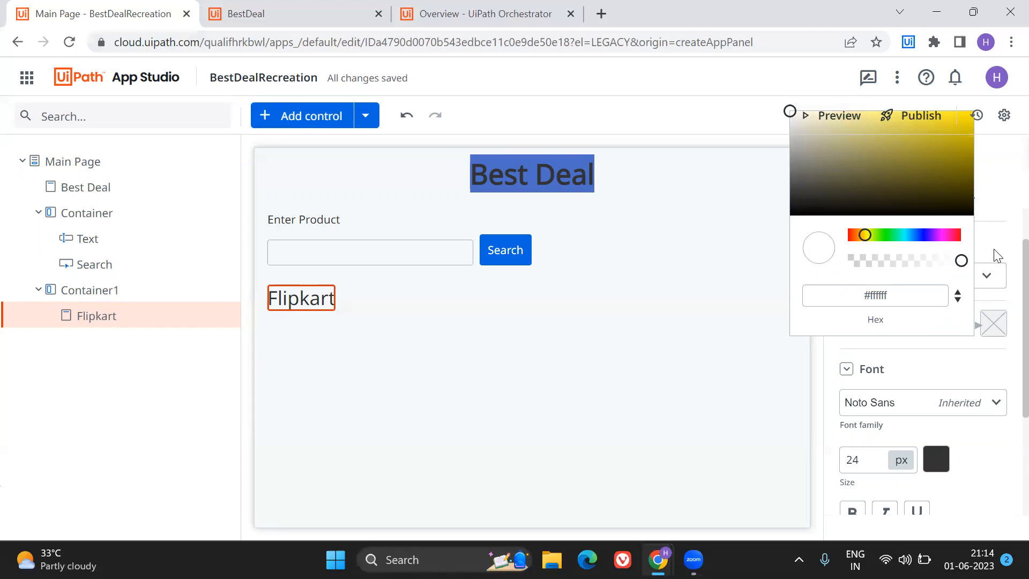
mouse_move(964, 262)
mouse_down()
mouse_move(882, 258)
mouse_move(981, 266)
mouse_up()
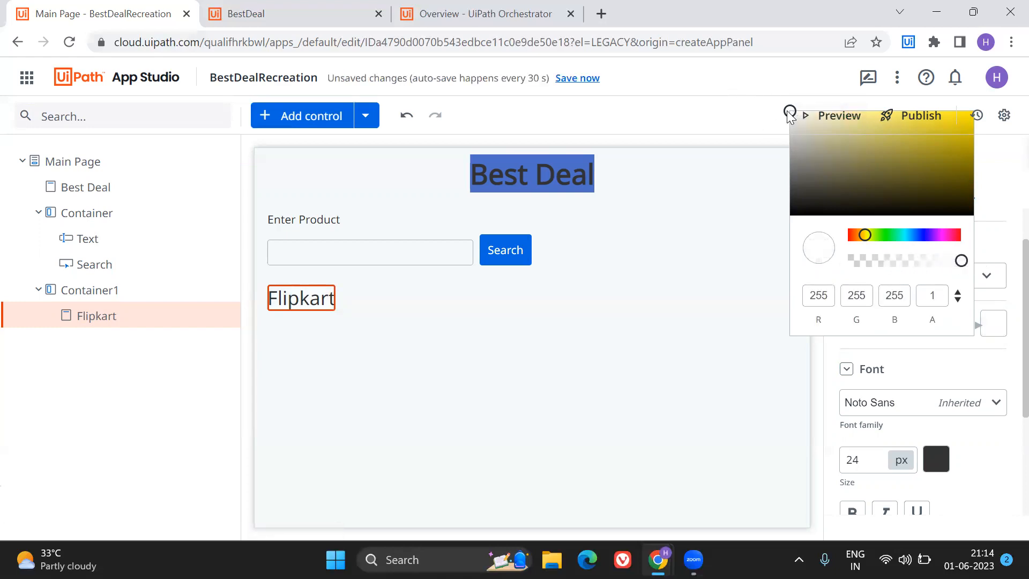
click(818, 131)
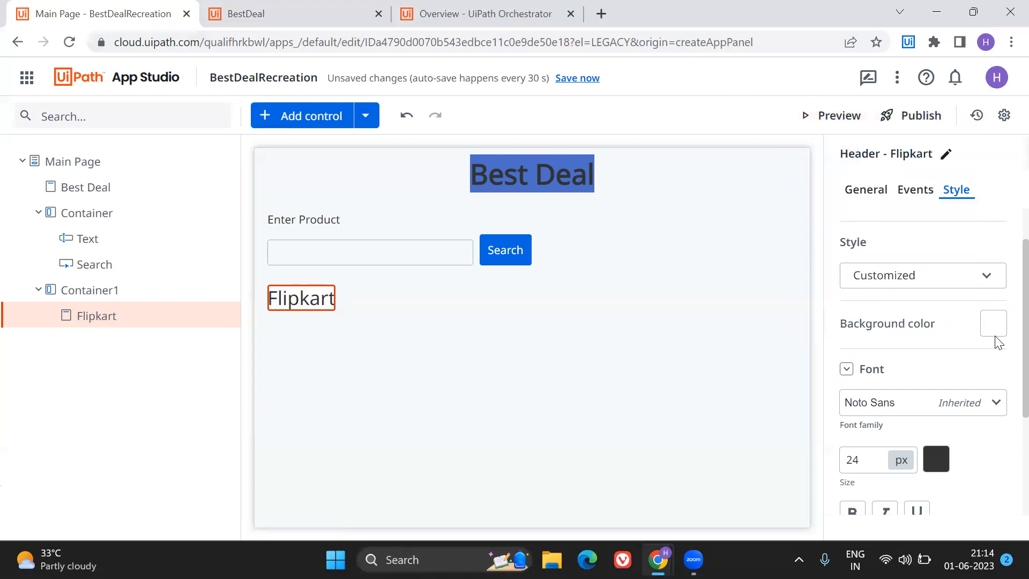
click(992, 322)
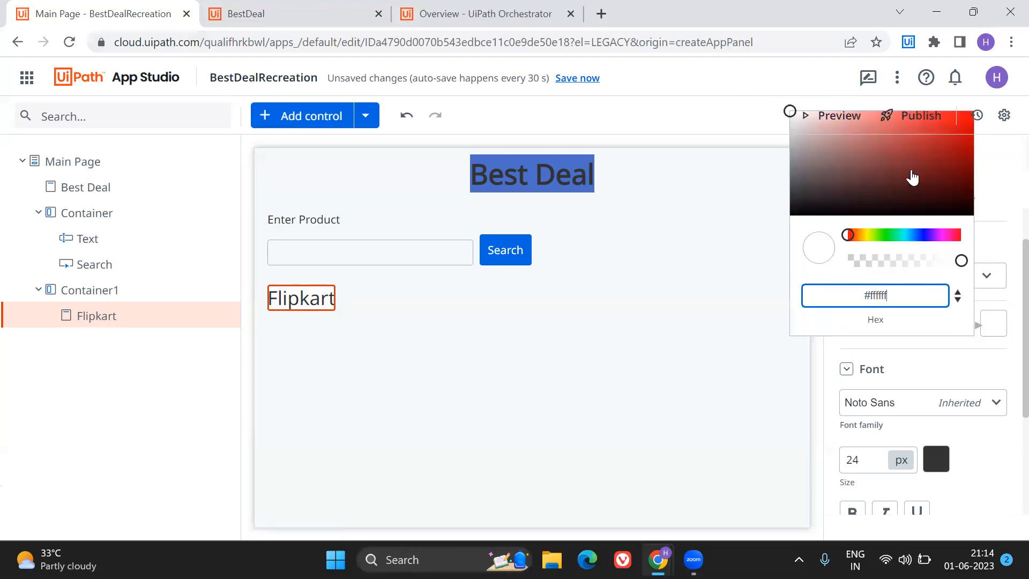
click(795, 112)
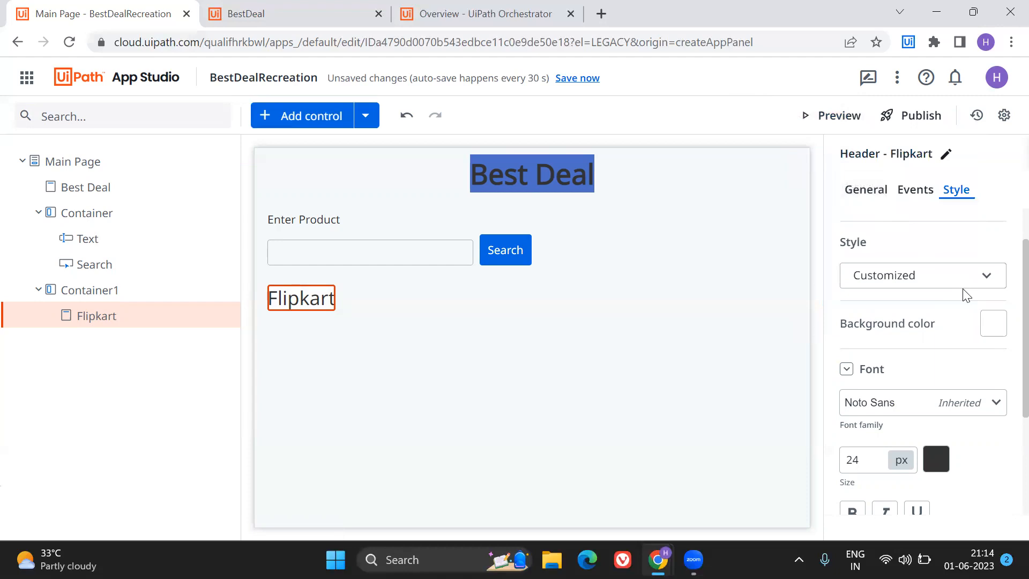
click(987, 327)
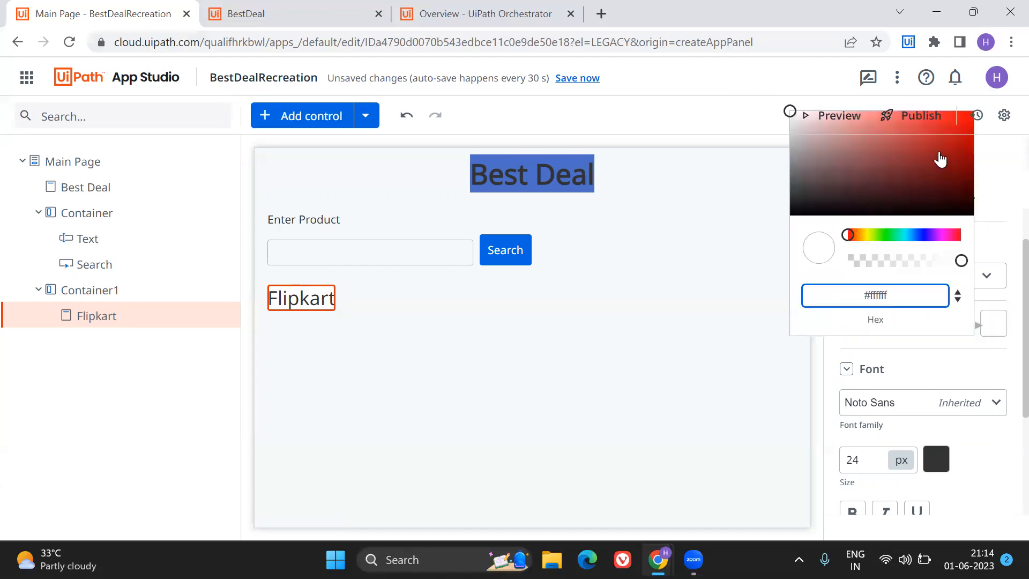
click(791, 119)
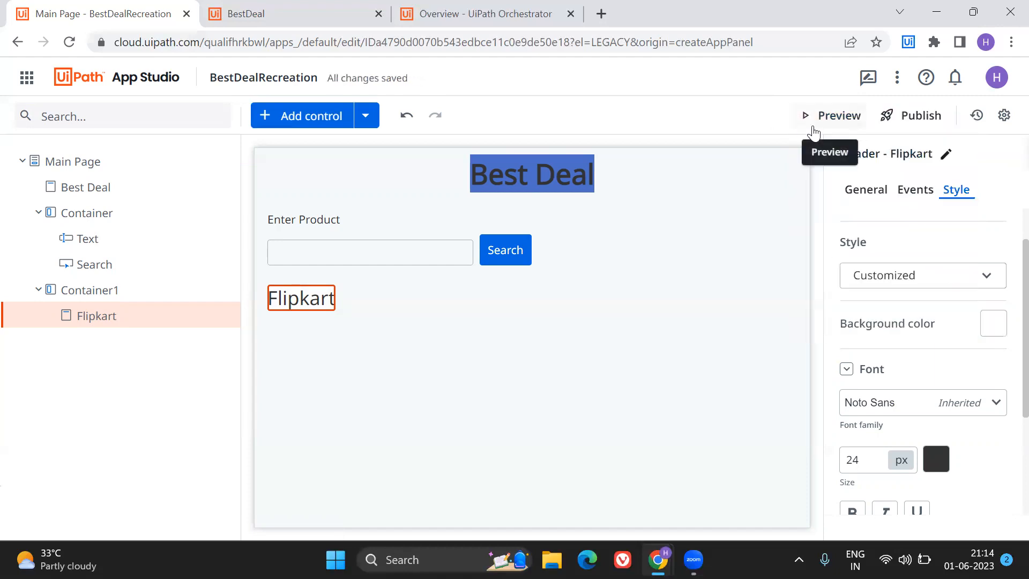
Set the red value of the Flipkart header's background color to 25, keeping green and blue at 255.
click(992, 327)
drag(848, 233, 866, 239)
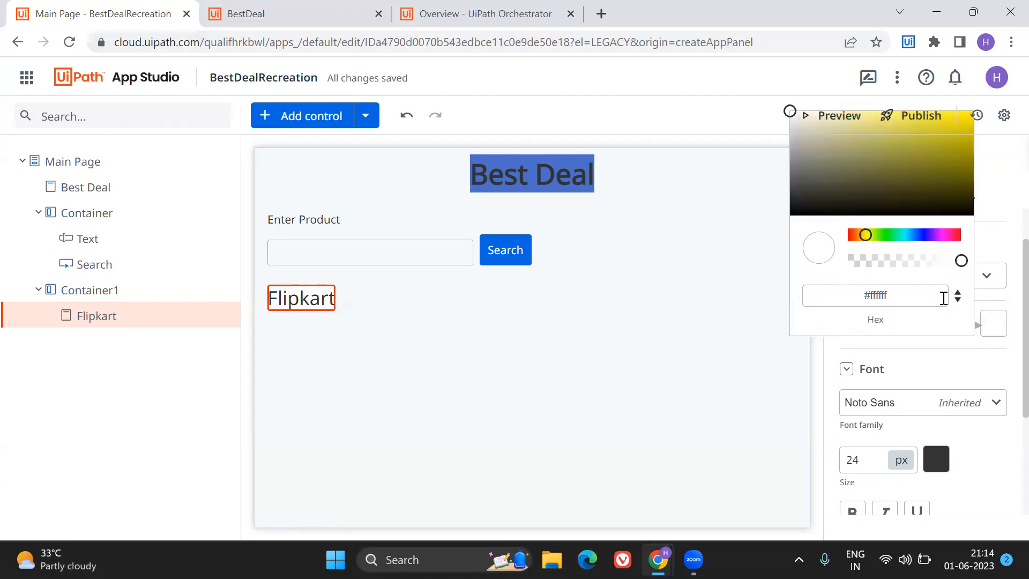
mouse_move(962, 264)
mouse_down()
mouse_move(891, 261)
mouse_move(968, 268)
mouse_up()
click(829, 295)
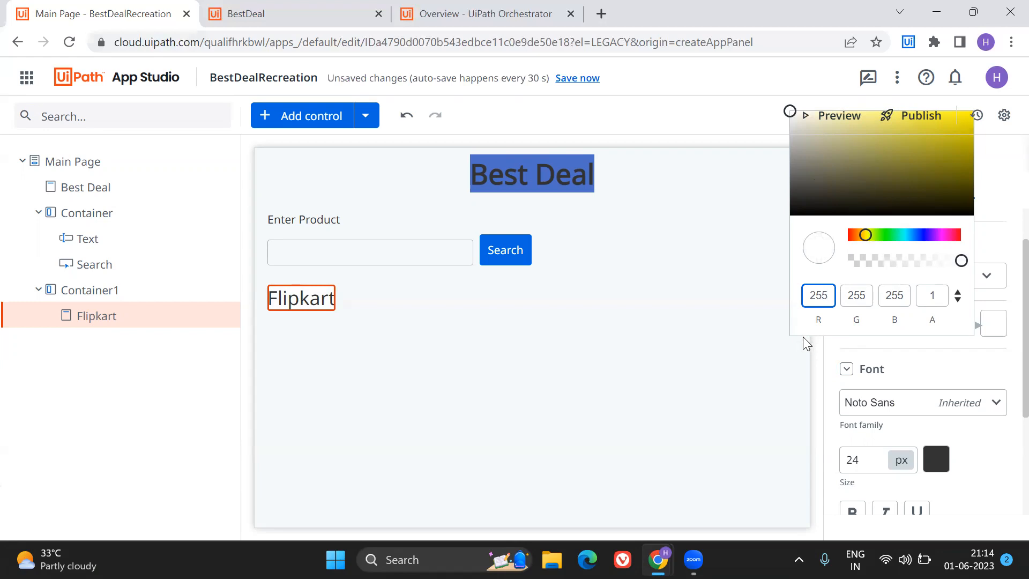
key(BackSpace)
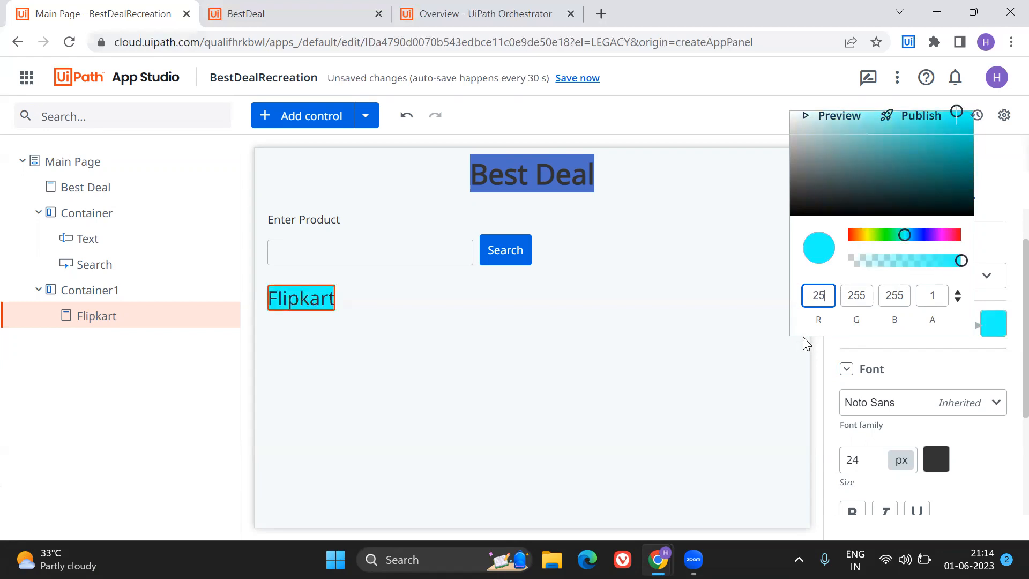
Shift the hue of the Flipkart header's background through blue to yellow-green #d9ff19.
click(956, 114)
click(989, 327)
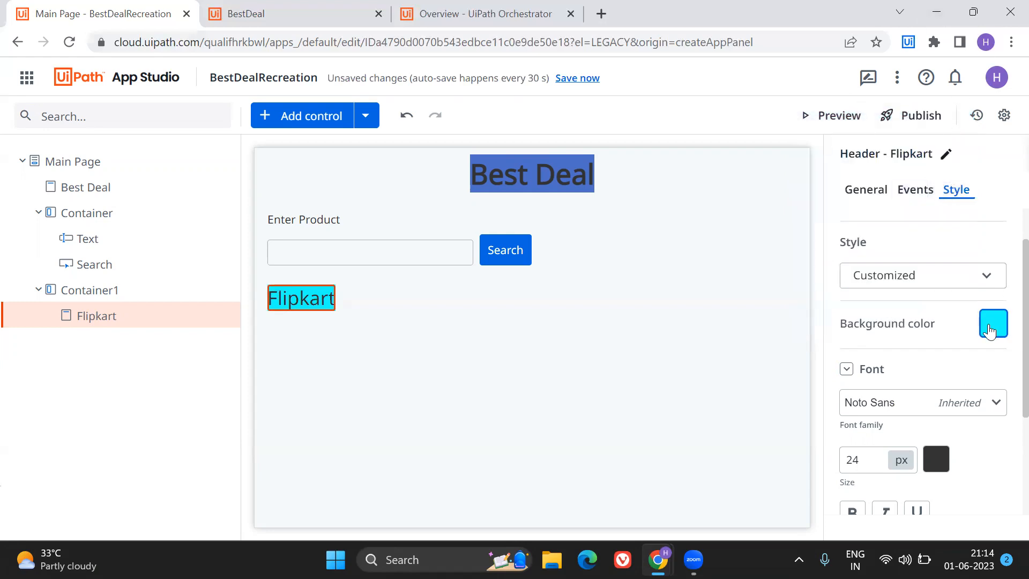
click(919, 237)
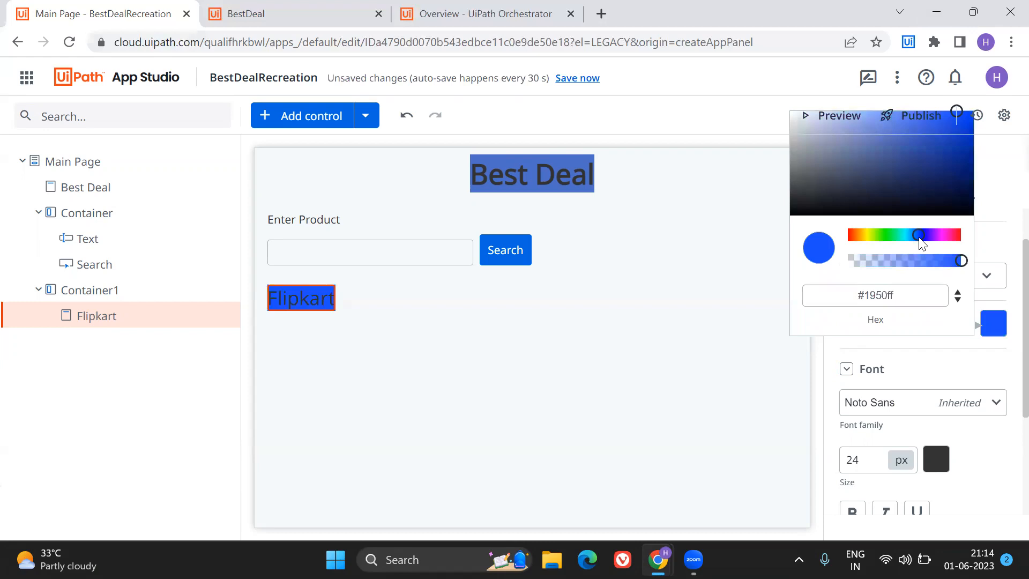
click(870, 234)
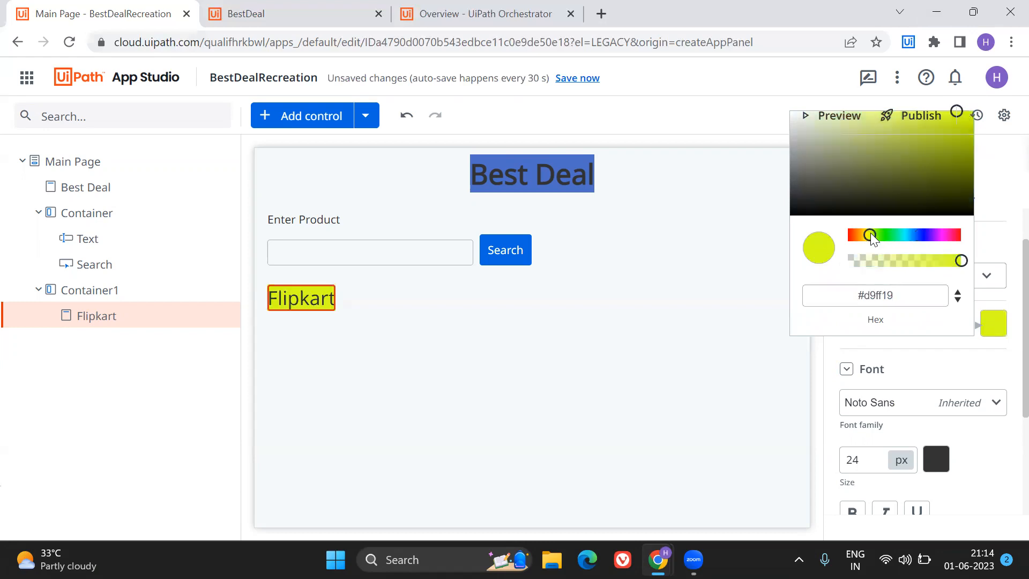
Reduce the opacity of the Flipkart header's yellow-green background color to 0.73 and close the color picker.
click(958, 261)
drag(935, 258, 931, 263)
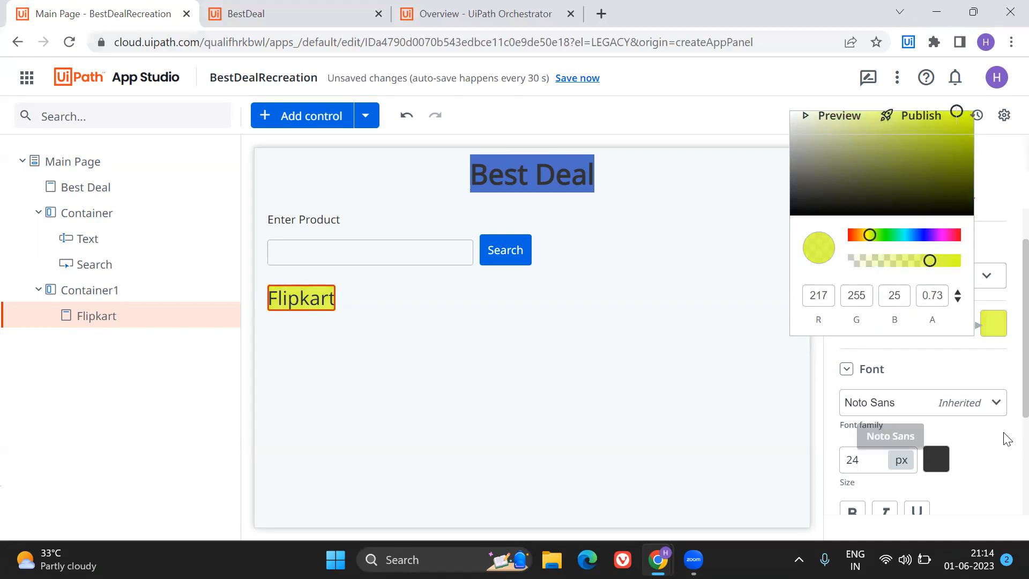
click(958, 361)
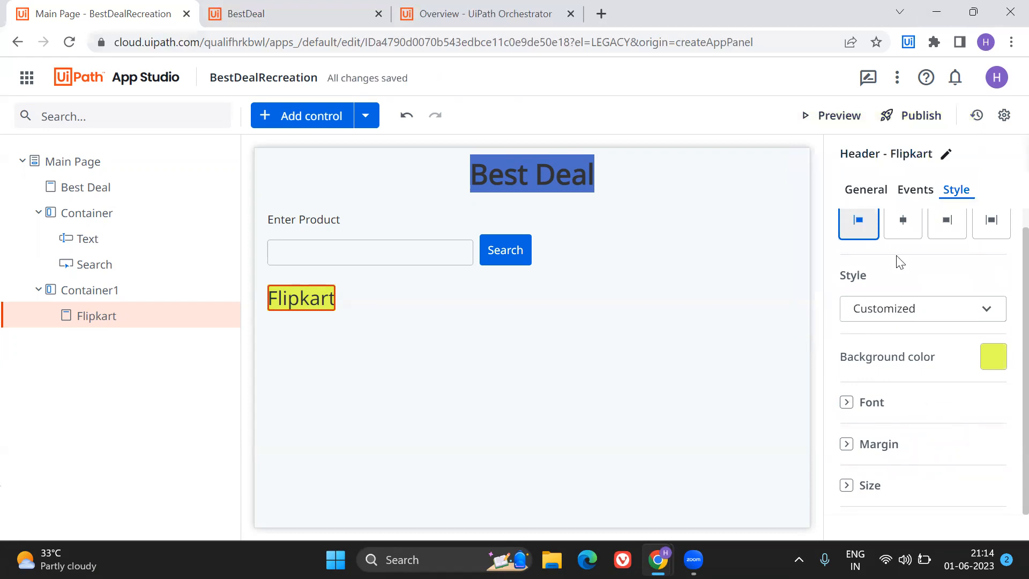
Review the settings of the Flipkart header and Container1, and check the finished BestDeal app's results layout for reference.
click(908, 188)
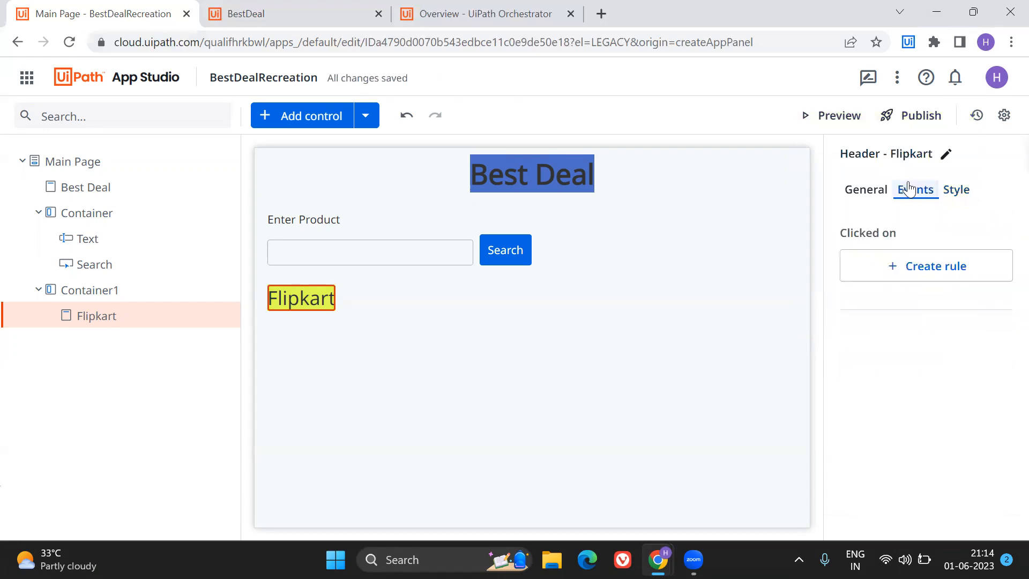
click(860, 191)
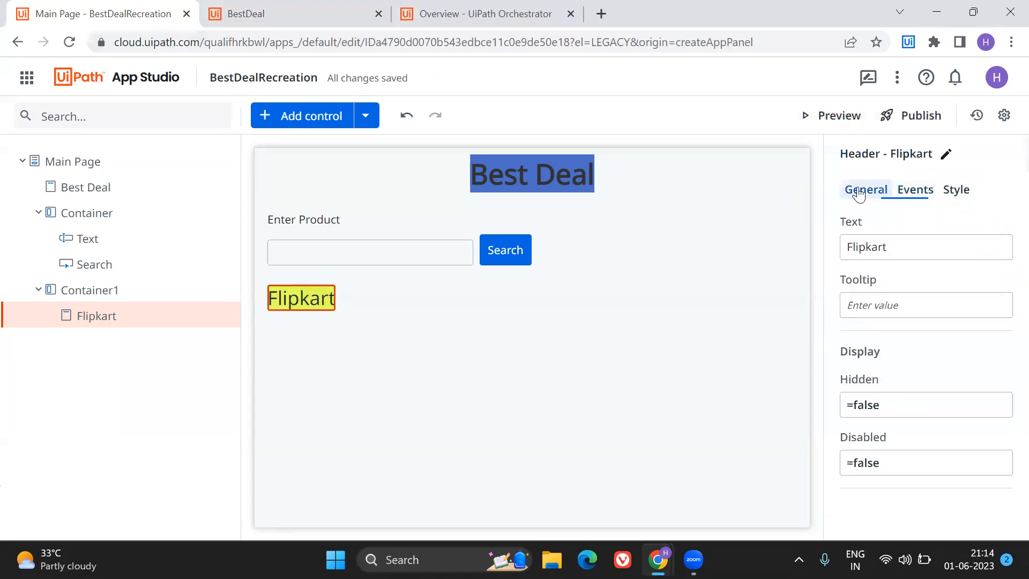
click(374, 300)
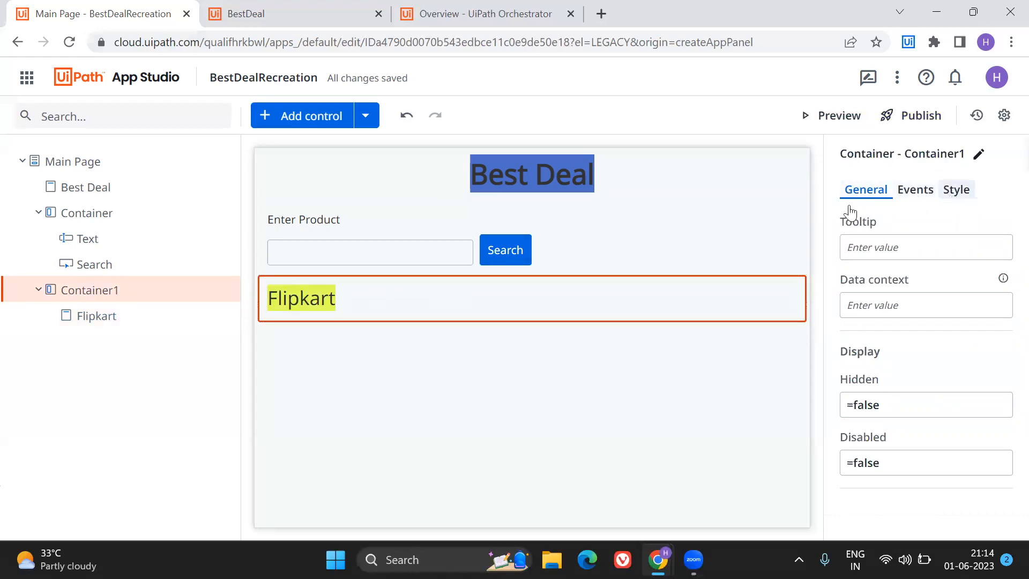
click(954, 196)
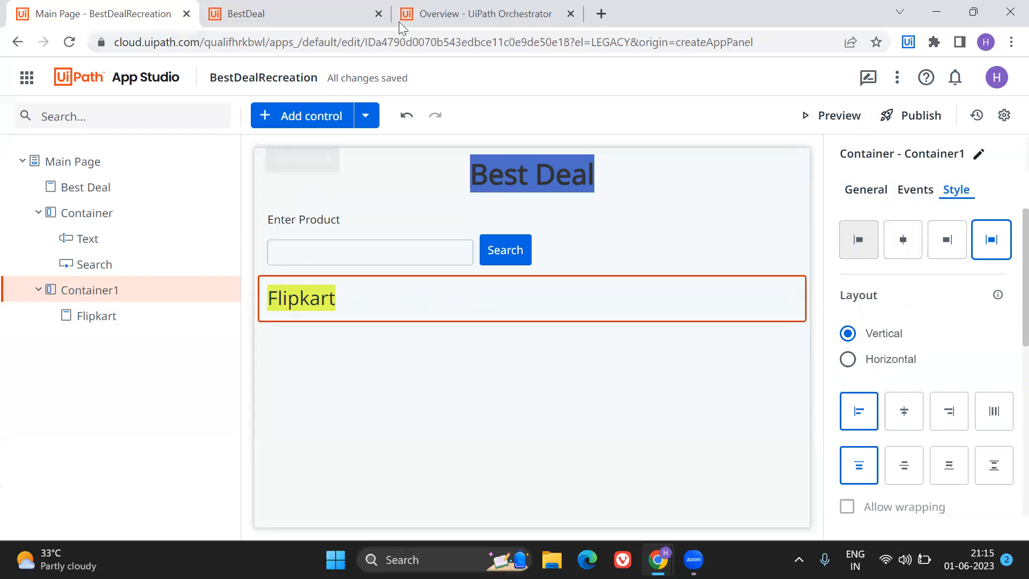
click(226, 6)
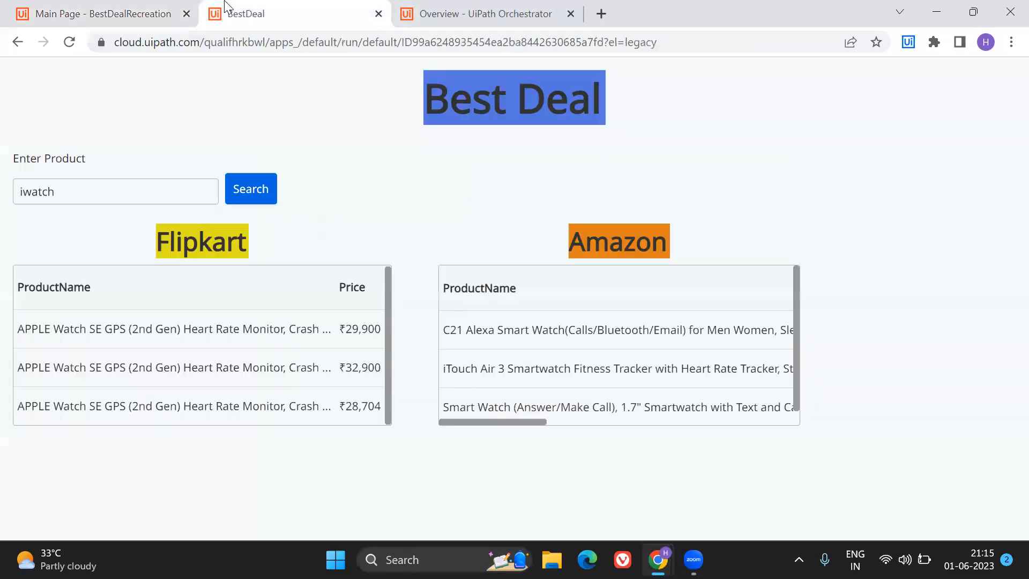
click(107, 14)
Try adding a Table control directly below the Flipkart header inside Container1, and delete it again.
click(285, 117)
click(106, 122)
text(tab)
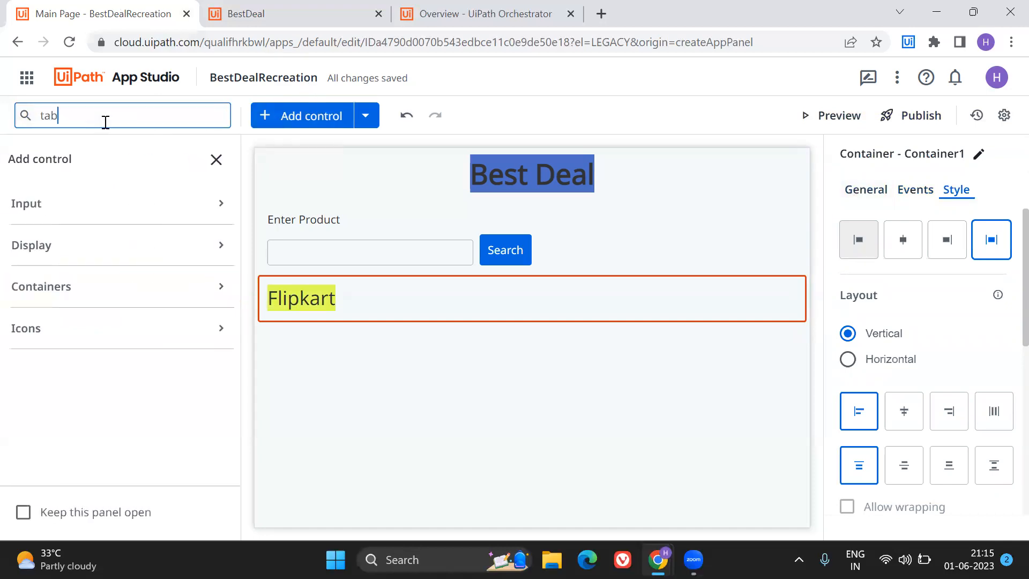
text(le)
drag(72, 256, 296, 315)
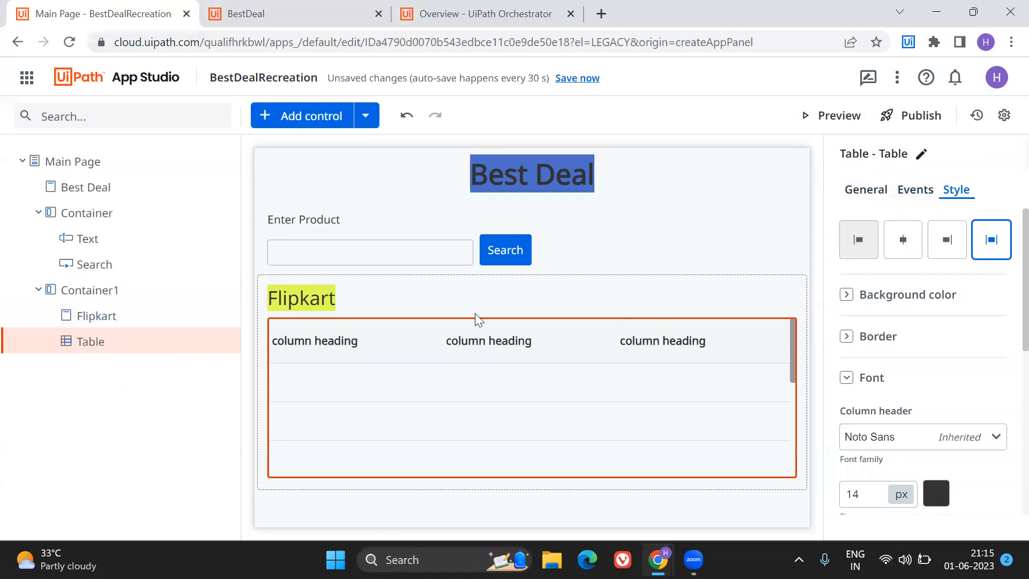
key(Delete)
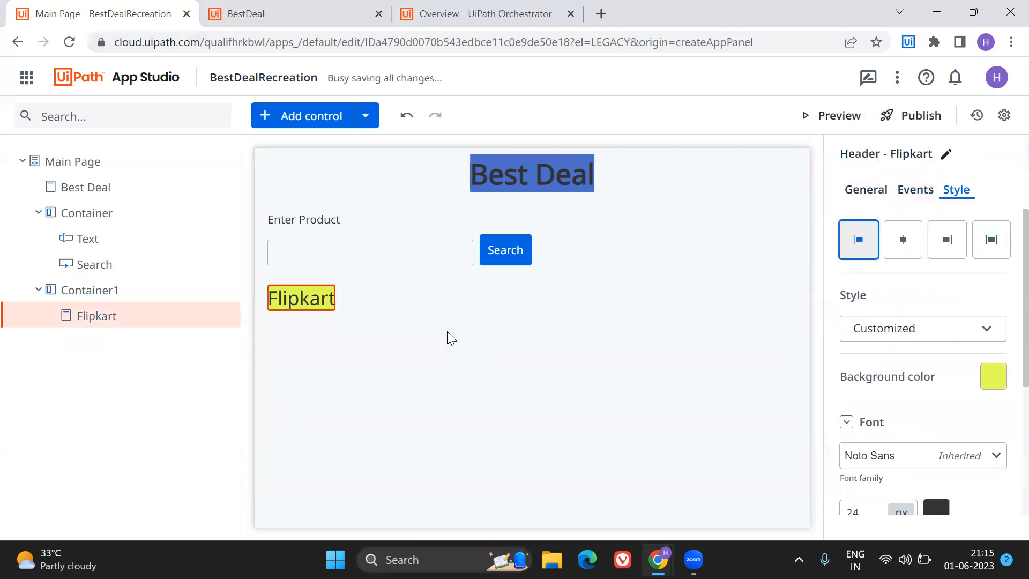
Add a nested container inside Container1 above the Flipkart header and move the header into it.
click(166, 115)
text(contain)
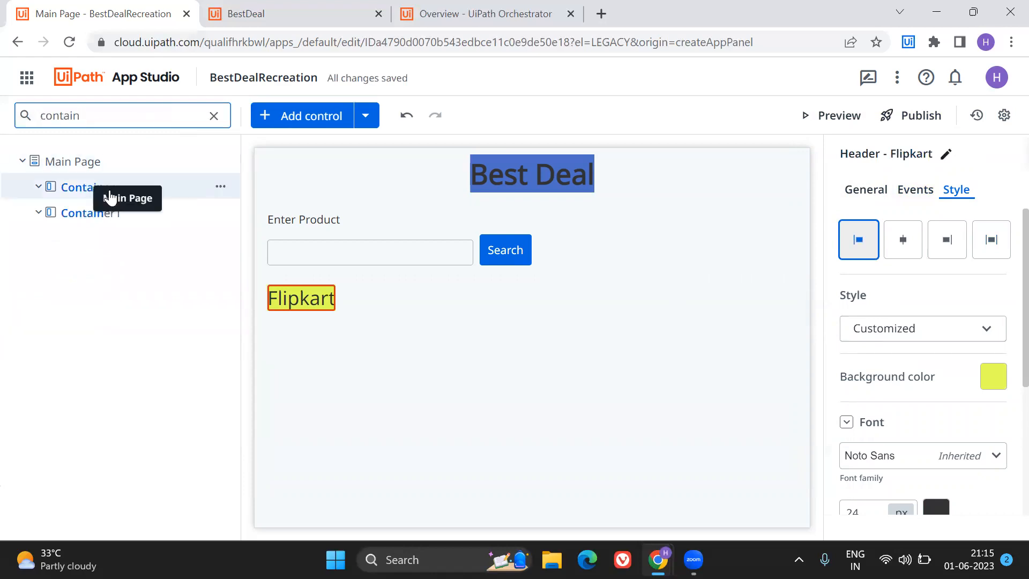
click(313, 117)
drag(87, 267, 418, 296)
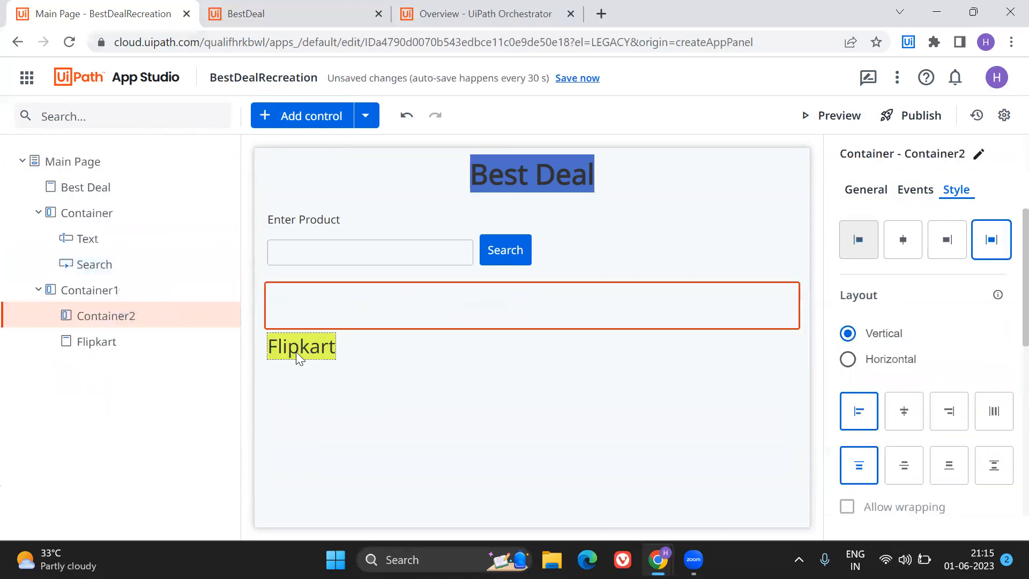
click(287, 344)
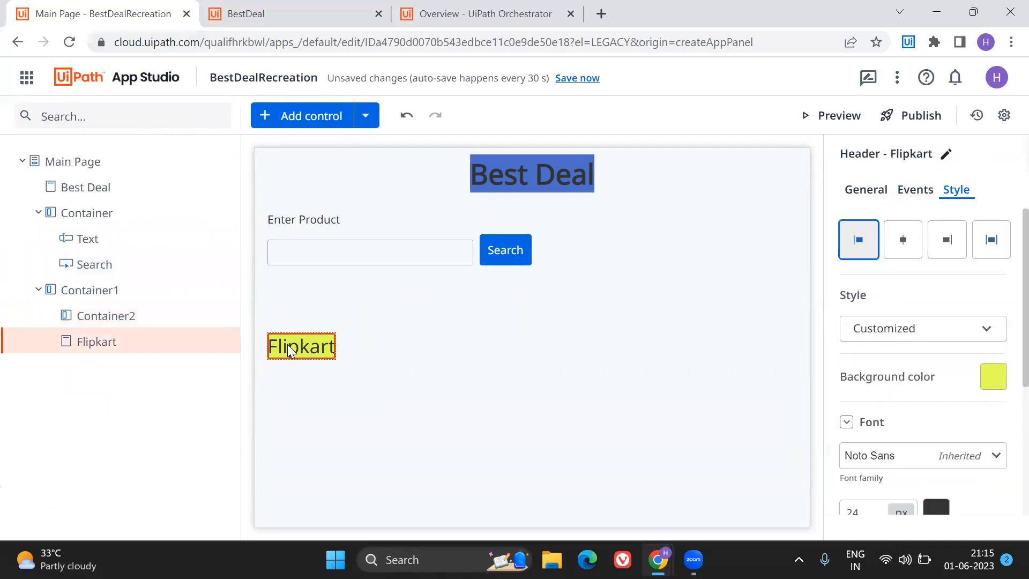
drag(298, 330, 296, 301)
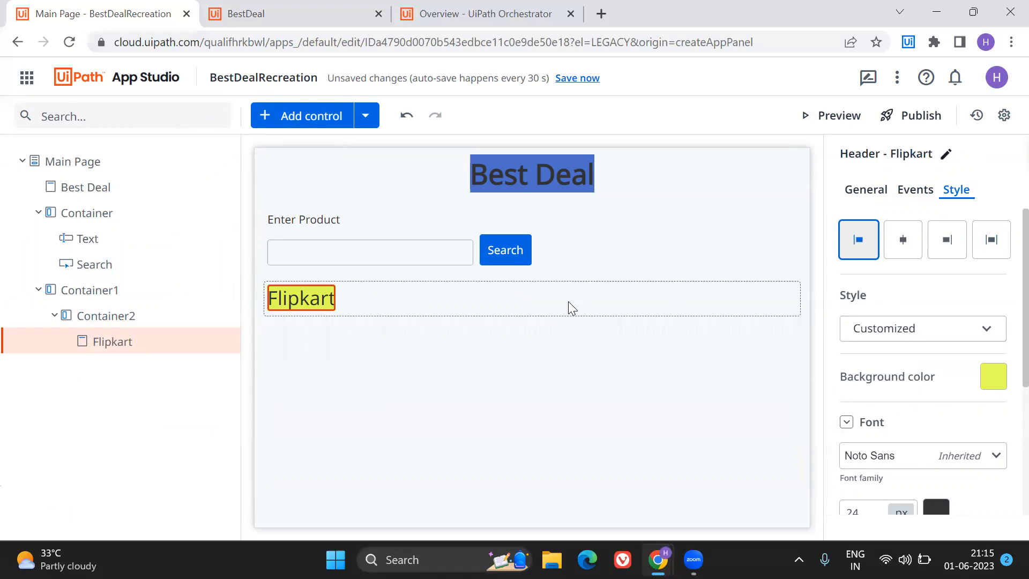
Try a horizontal layout on the nested container around the Flipkart header and return it to vertical.
click(568, 301)
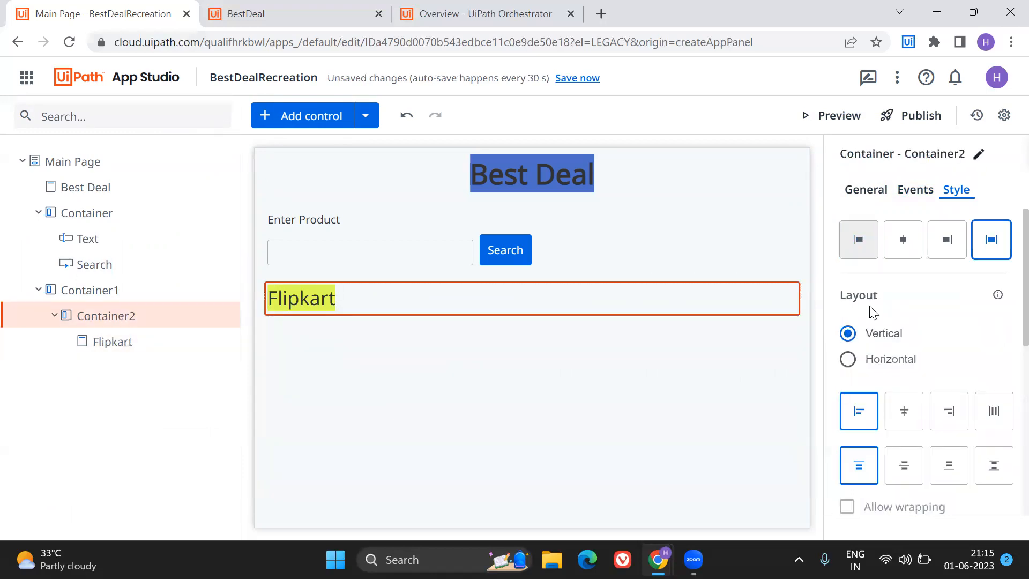
click(849, 359)
click(848, 333)
Add a Table control inside Container1, below the nested container that holds the Flipkart header.
click(302, 119)
click(157, 113)
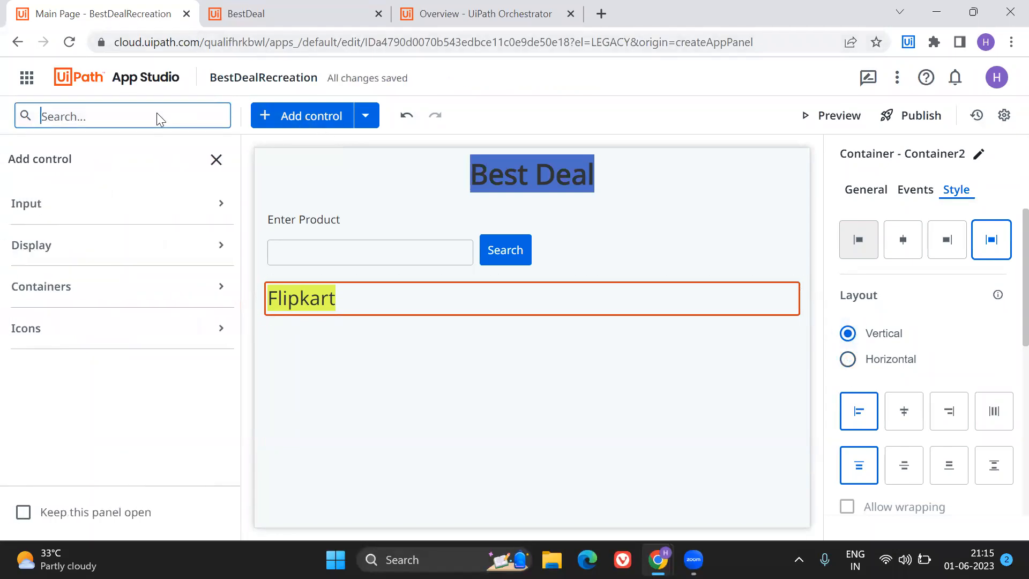
text(table)
drag(75, 257, 292, 314)
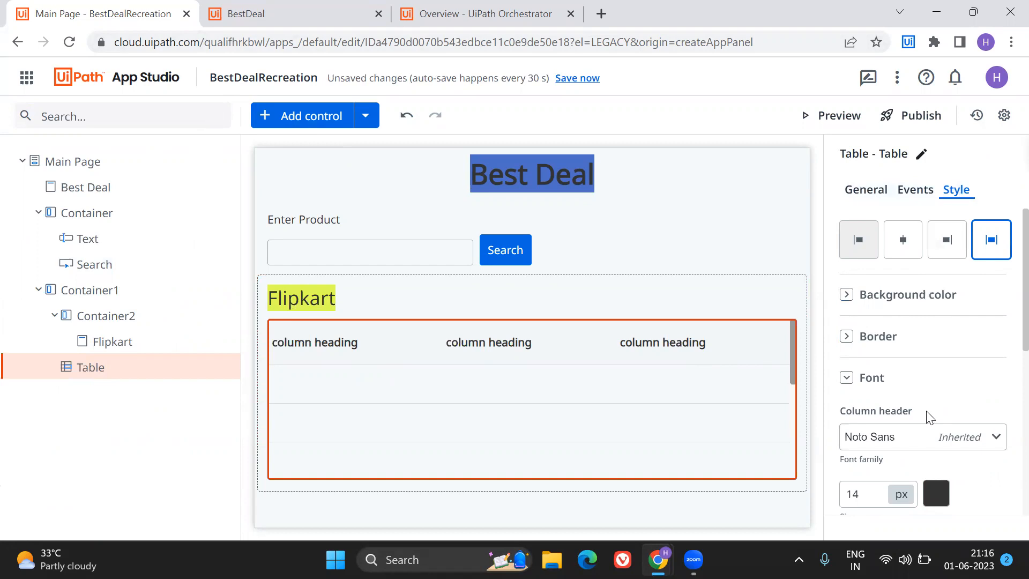
Set the width of the table below the Flipkart header to 250 px.
scroll(930, 418, down, 5)
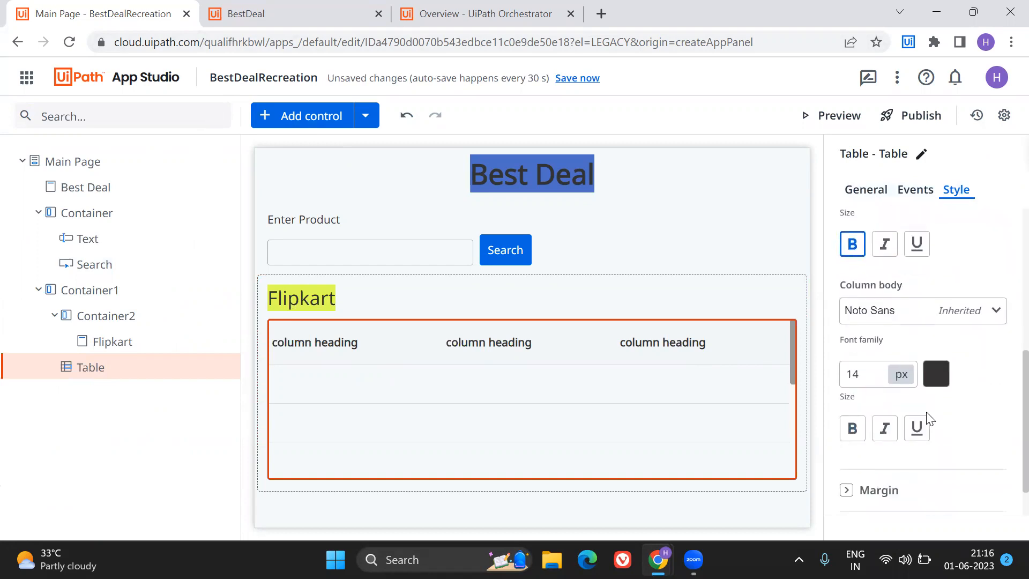
scroll(930, 418, down, 1)
click(874, 442)
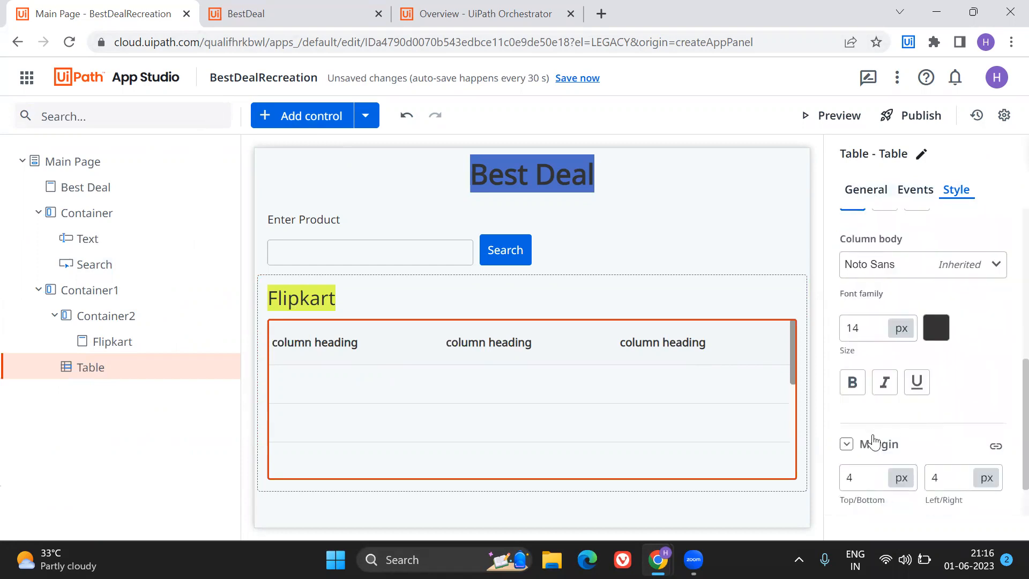
scroll(874, 443, down, 1)
click(863, 485)
scroll(863, 485, down, 2)
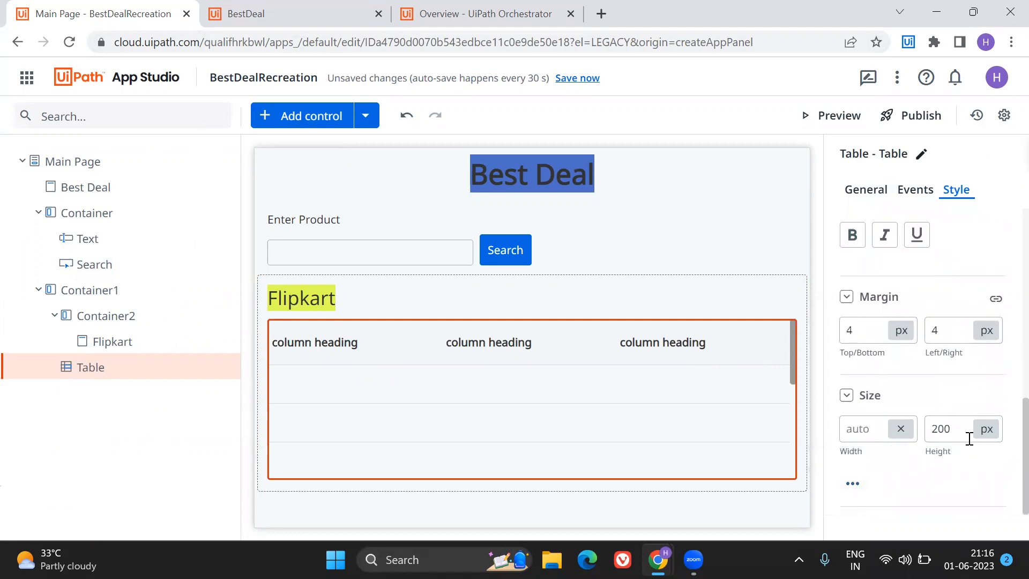
click(856, 428)
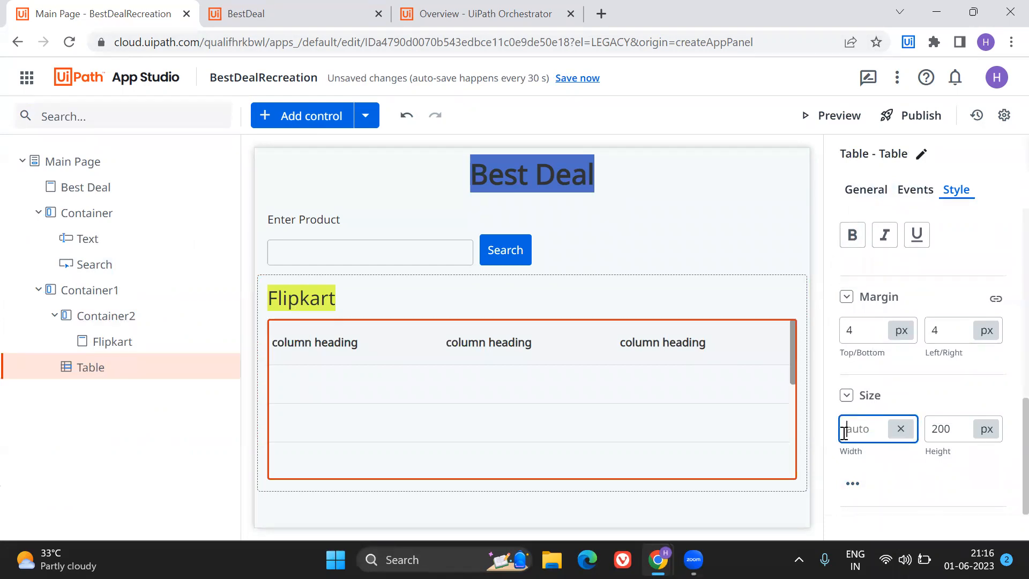
text(10)
key(BackSpace)
key(BackSpace)
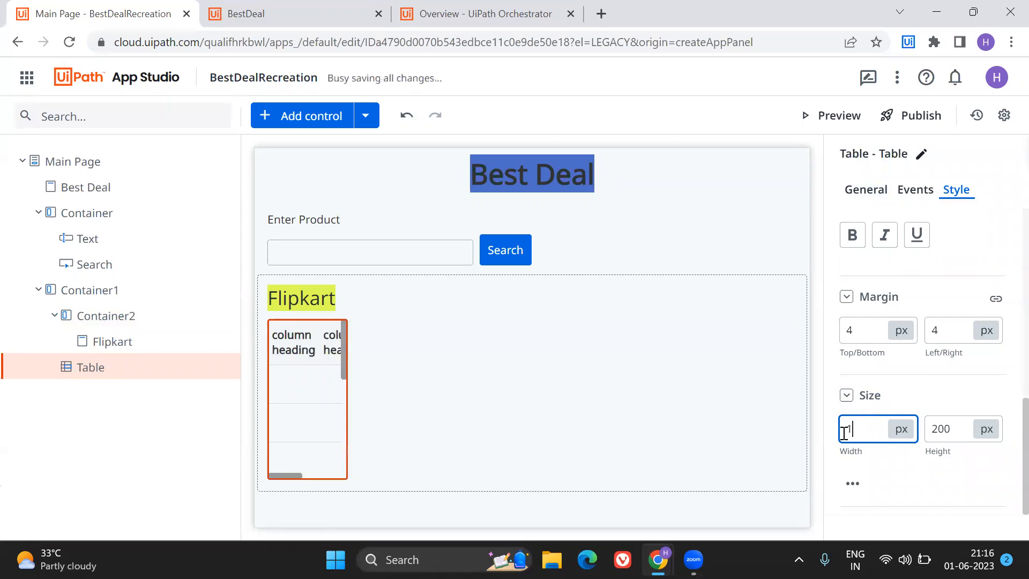
text(50)
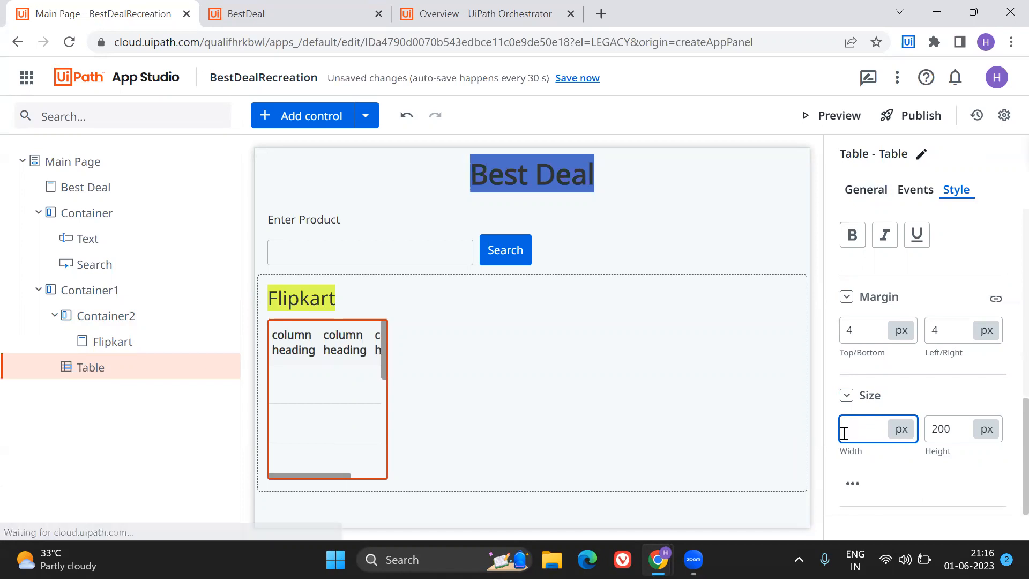
text(250)
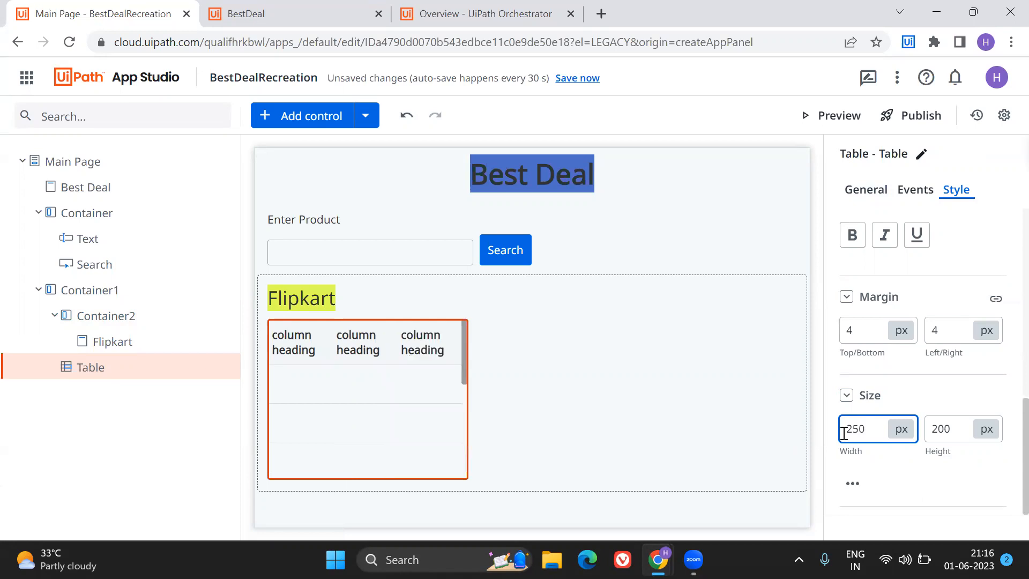
Try centering the Flipkart header within its container and restore its left alignment.
click(297, 300)
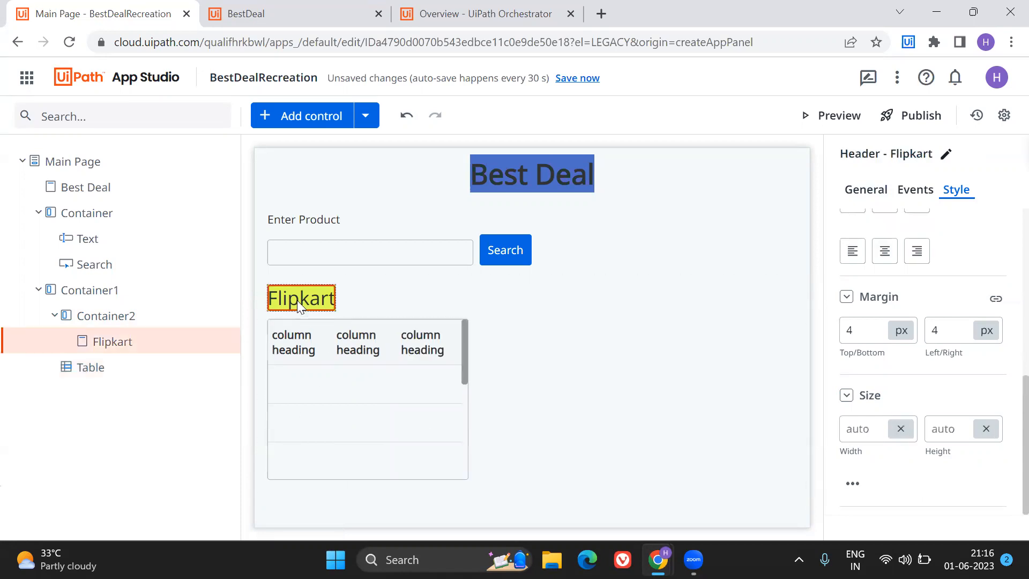
click(908, 195)
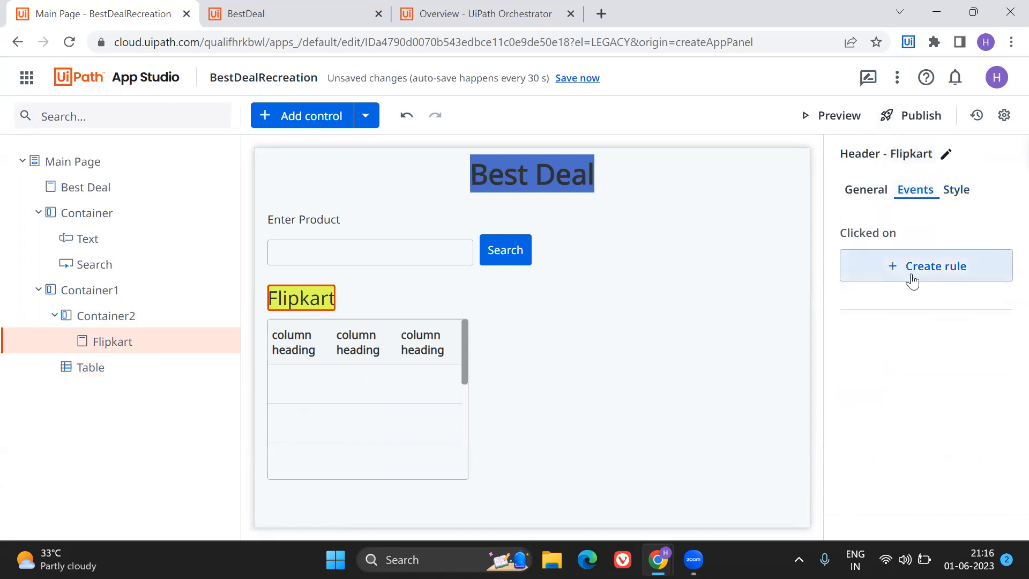
click(956, 190)
click(898, 248)
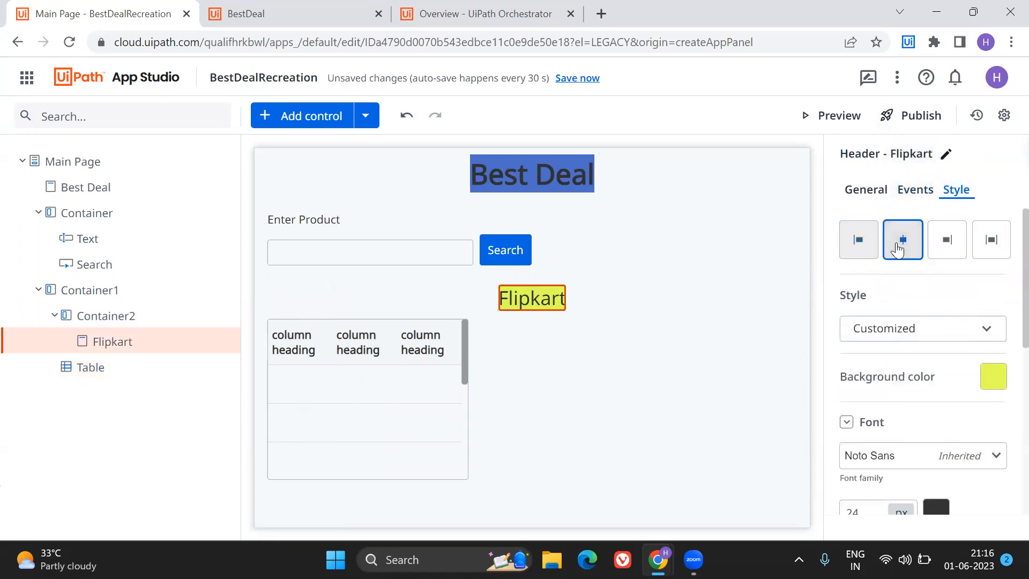
click(857, 240)
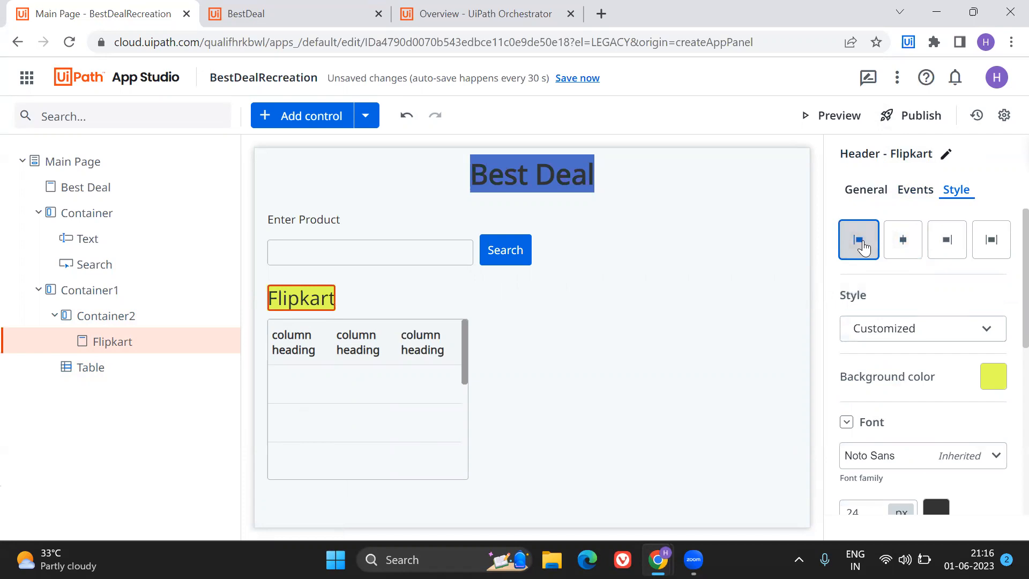
Try to move the table into the nested container that holds the Flipkart header.
click(402, 296)
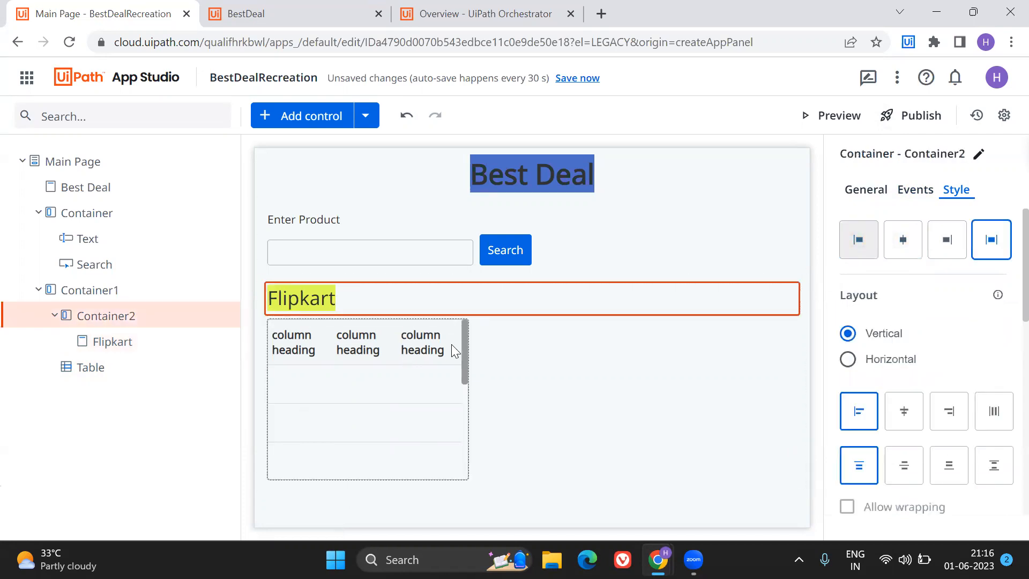
click(451, 345)
click(507, 353)
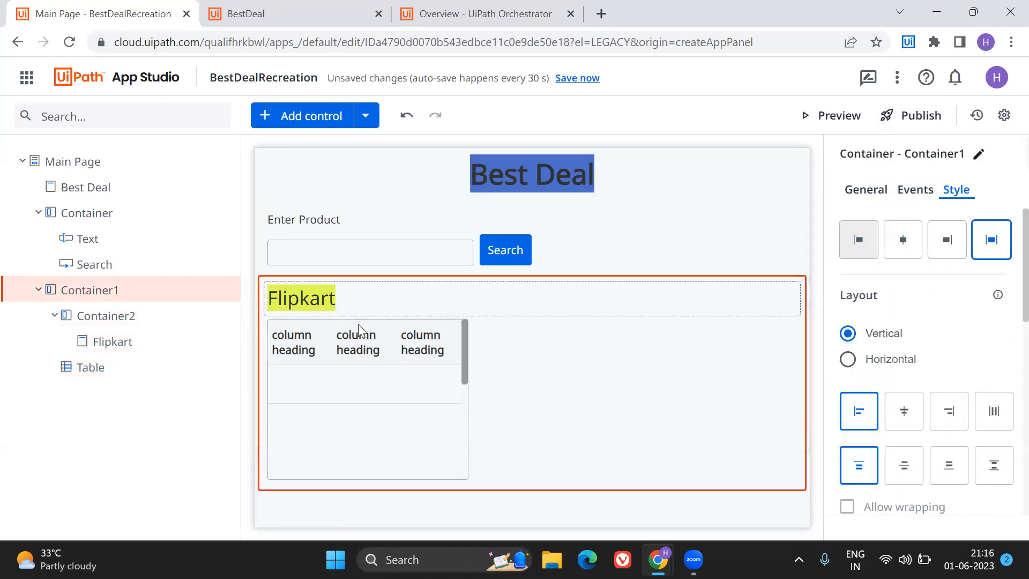
drag(354, 332, 322, 307)
click(304, 335)
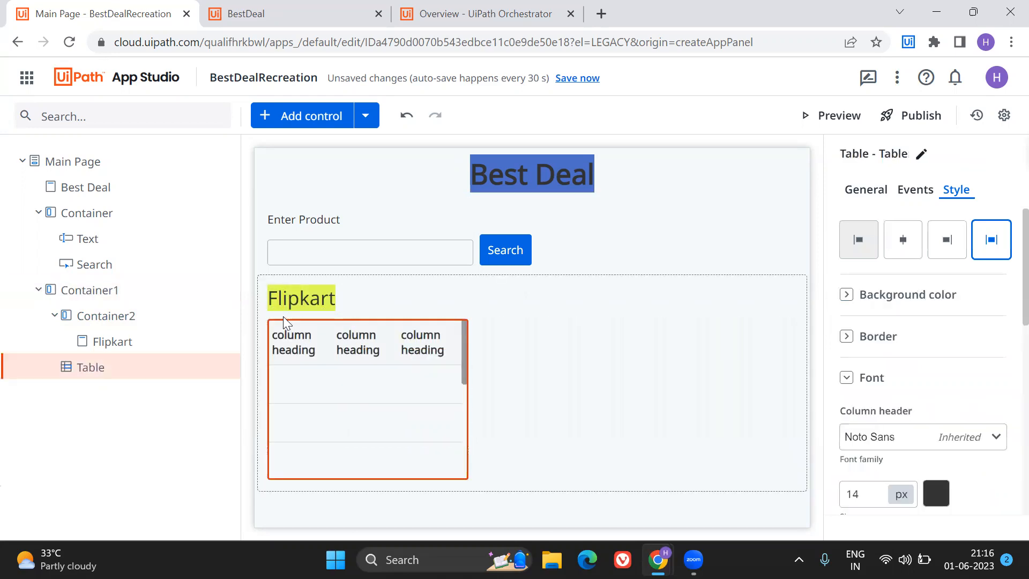
drag(282, 333, 315, 316)
drag(428, 377, 354, 312)
drag(343, 391, 304, 313)
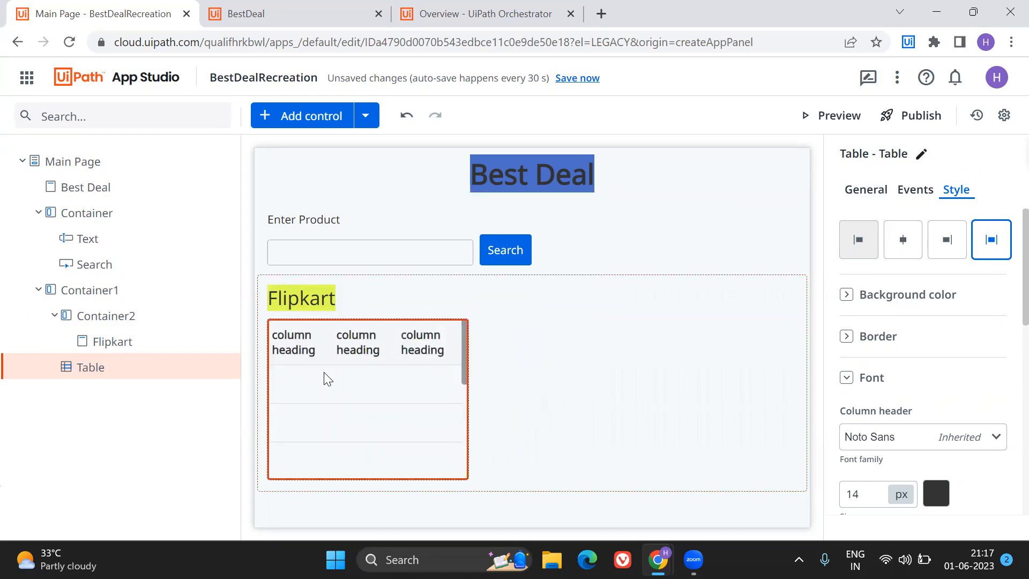
Move the table above the nested Flipkart container within Container1, and select that nested container.
drag(301, 337, 291, 313)
drag(431, 366, 419, 291)
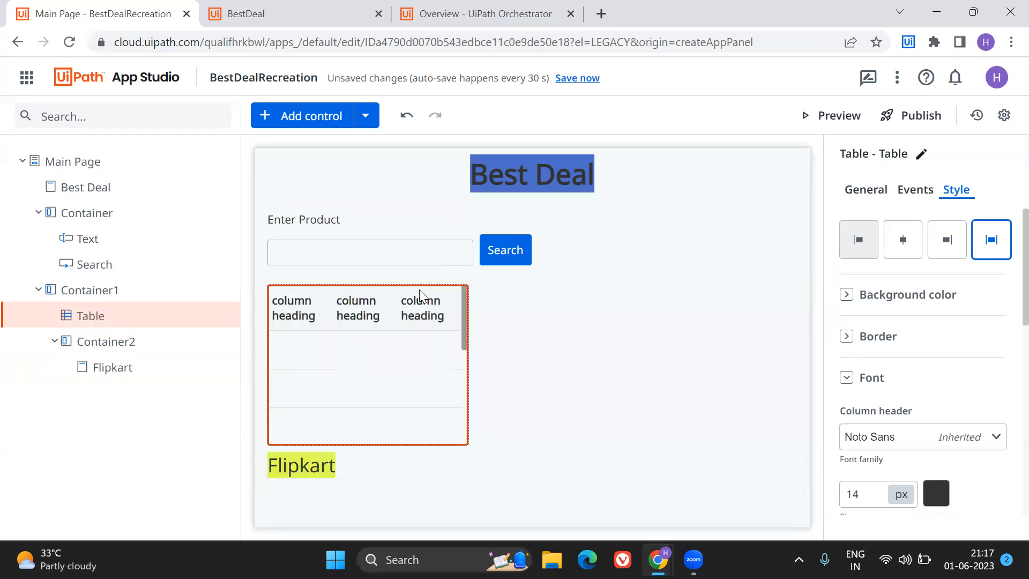
click(471, 336)
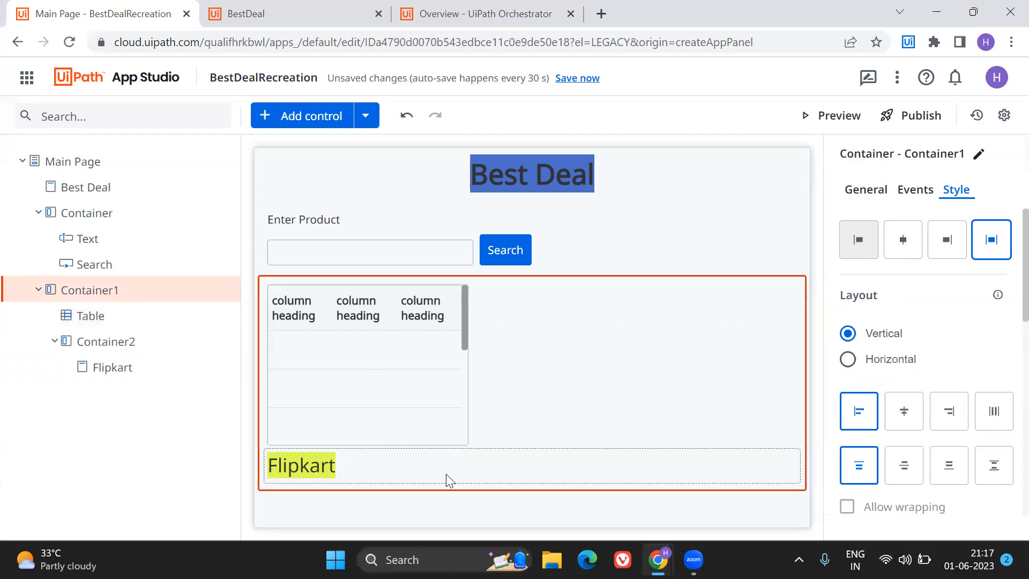
click(447, 475)
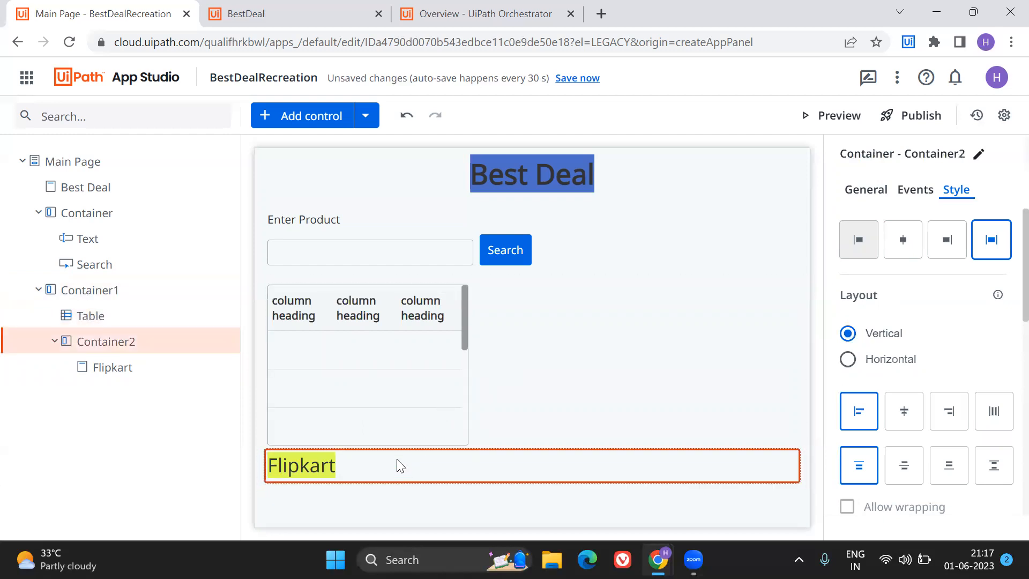
Move the Flipkart header out of the nested container to above the table in Container1, and select Container1.
drag(339, 359, 315, 298)
drag(314, 462, 327, 298)
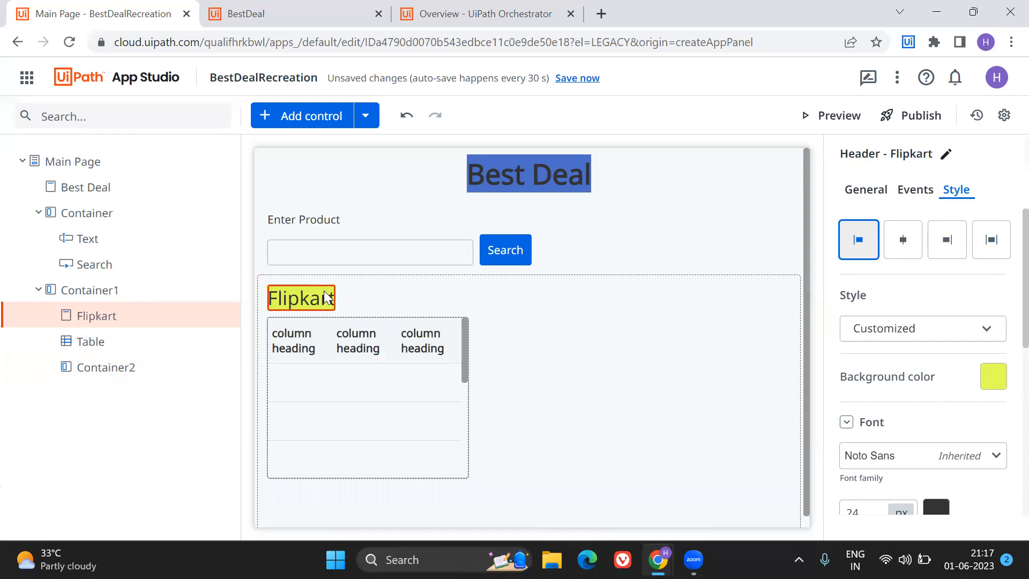
click(314, 369)
click(540, 365)
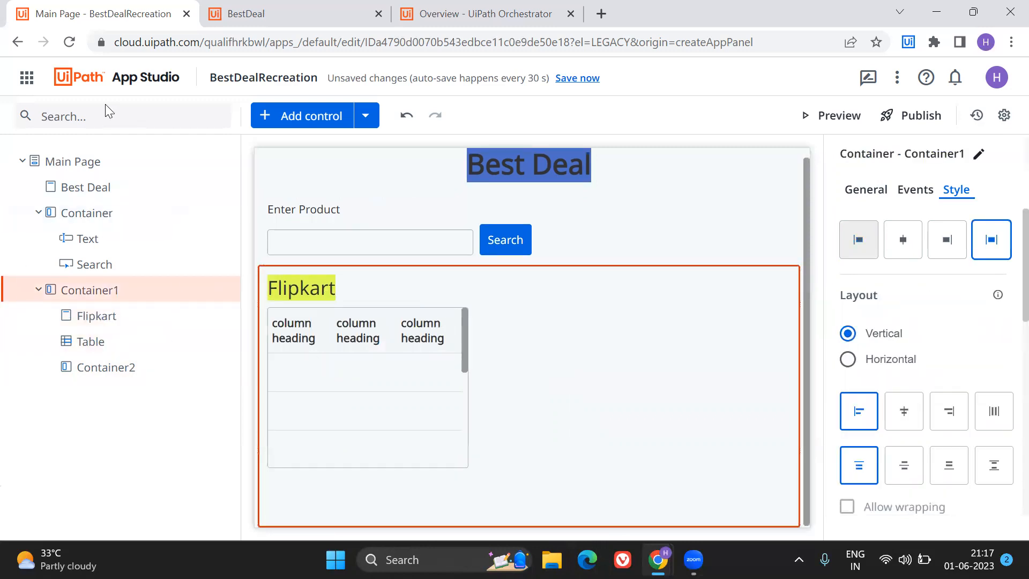
Add a container between the Flipkart header and the table inside Container1.
click(316, 120)
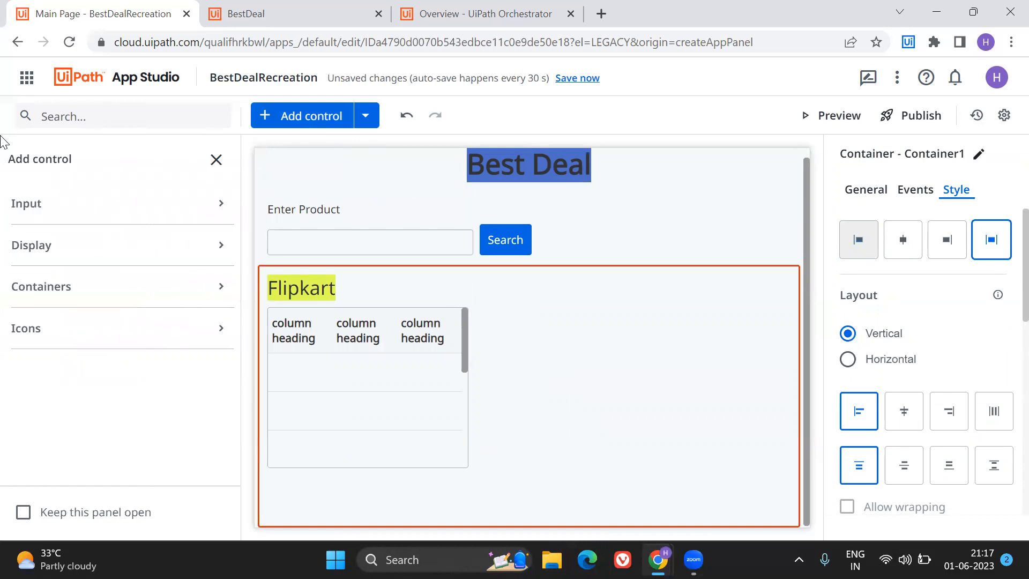
click(70, 117)
text(container)
drag(70, 262, 538, 307)
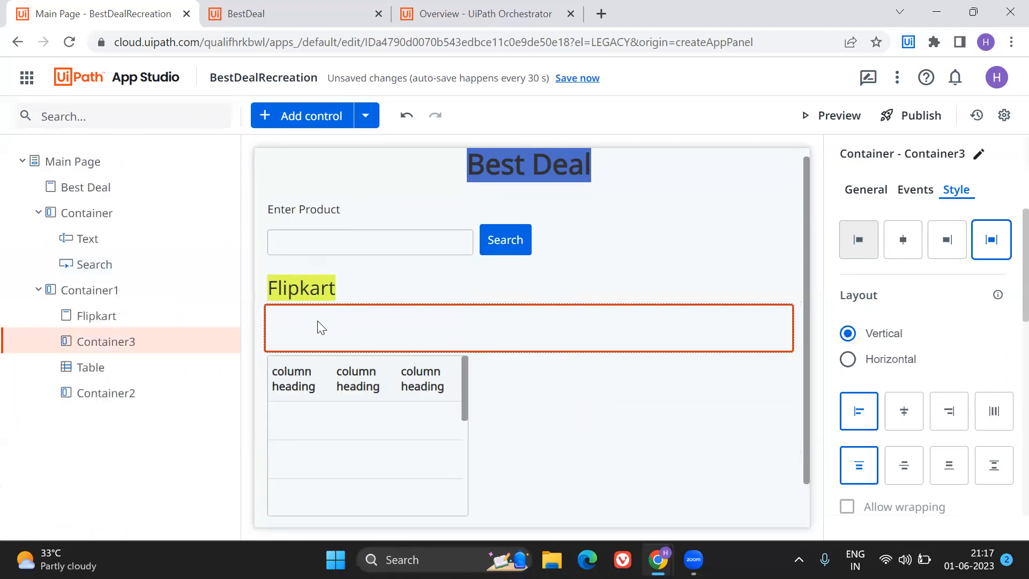
Try to move the Flipkart header into the new container below it, and move the table into that container.
click(305, 304)
click(297, 239)
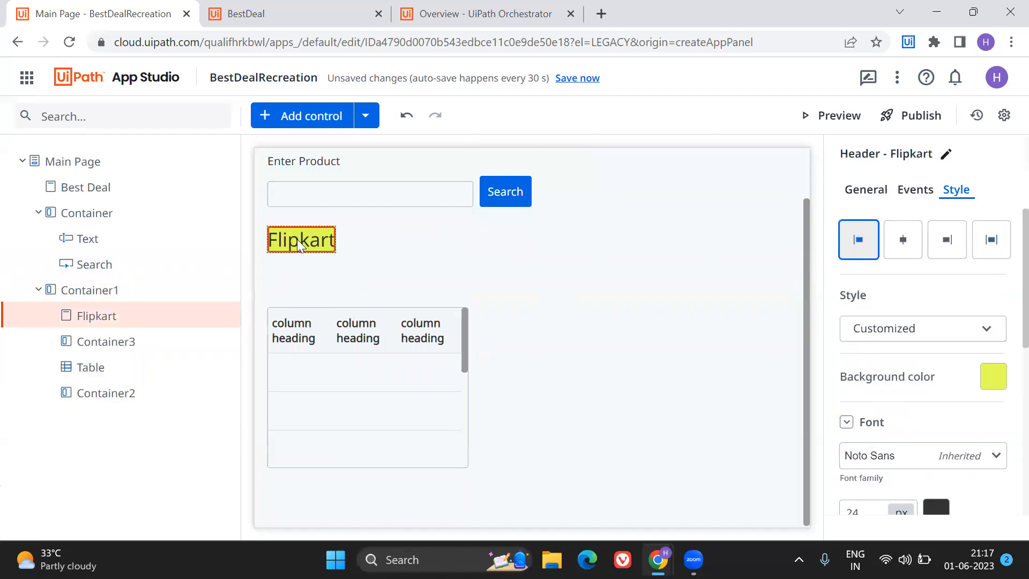
drag(297, 239, 332, 266)
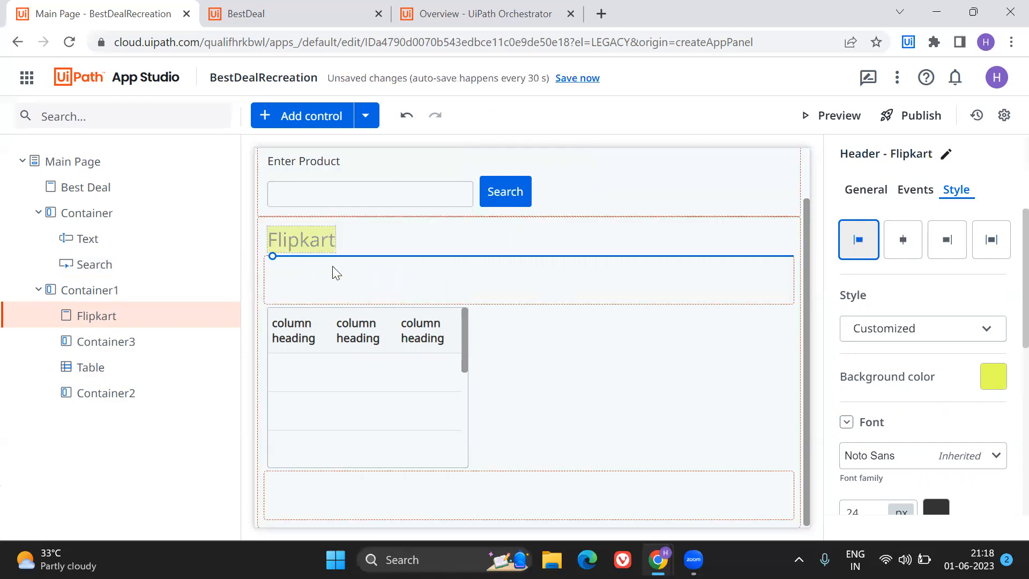
click(293, 347)
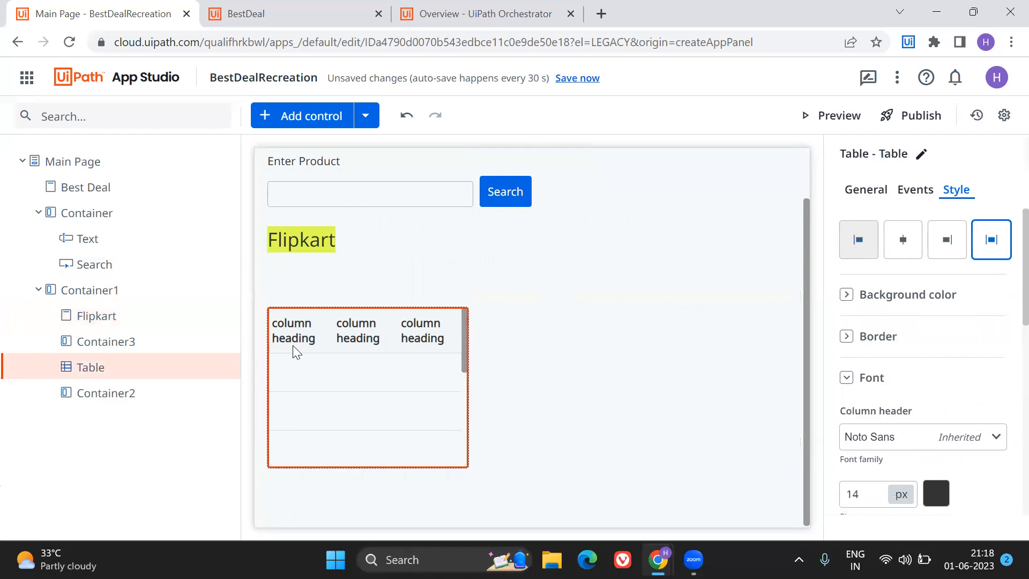
drag(293, 347, 304, 287)
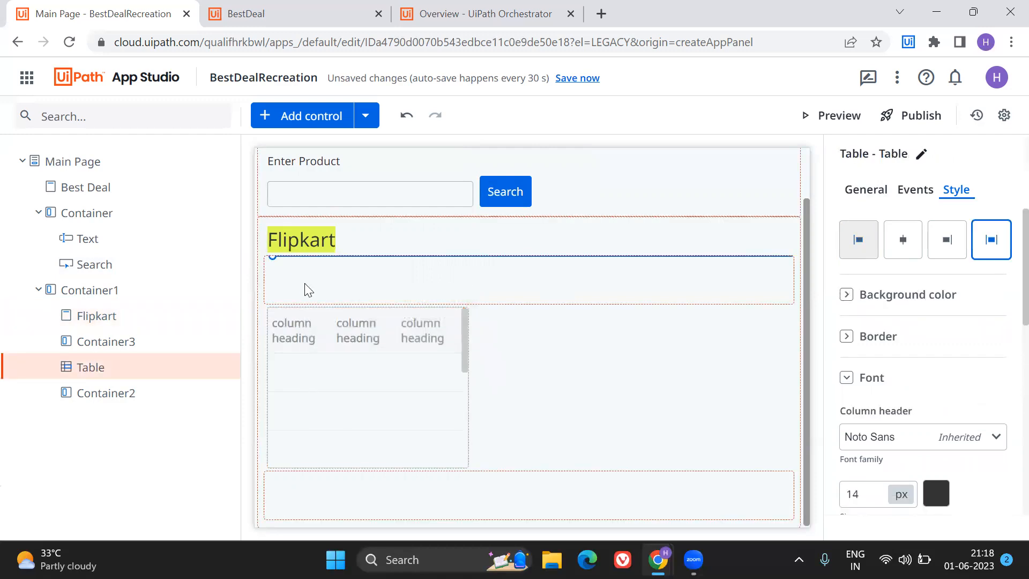
click(584, 392)
Set the container holding the table to a horizontal layout and try to move the Flipkart header into it.
click(329, 302)
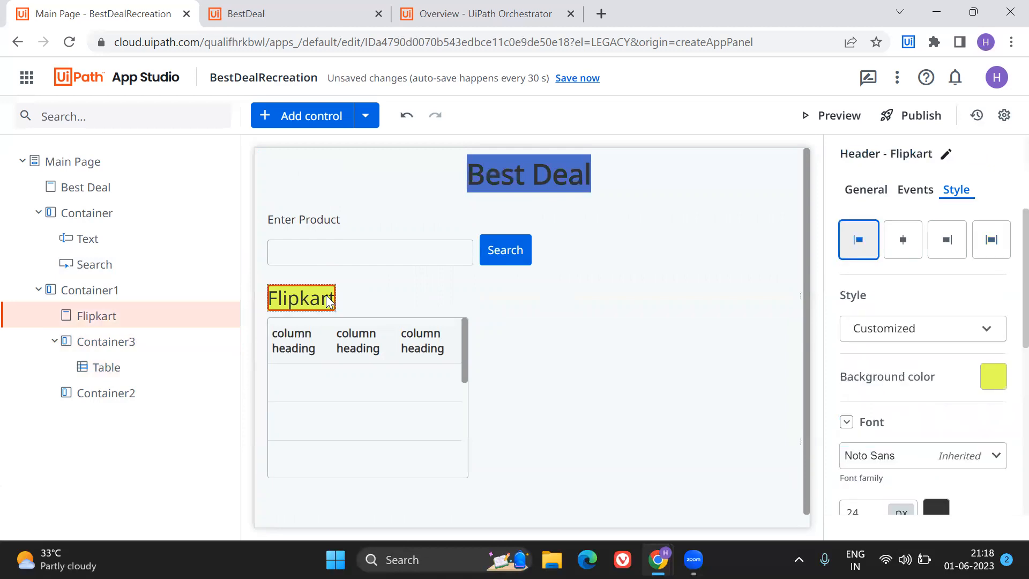
drag(329, 301, 293, 325)
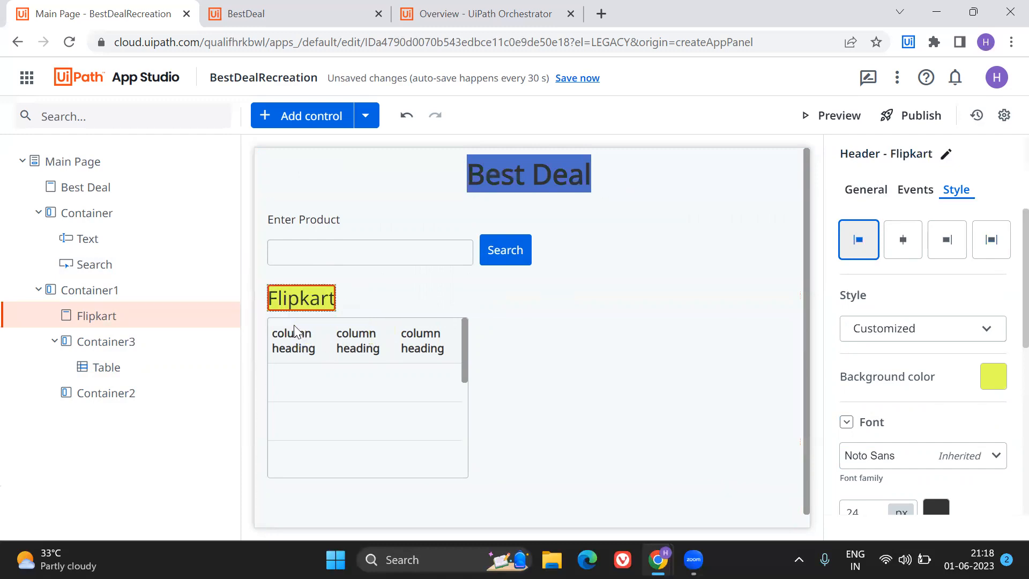
click(569, 331)
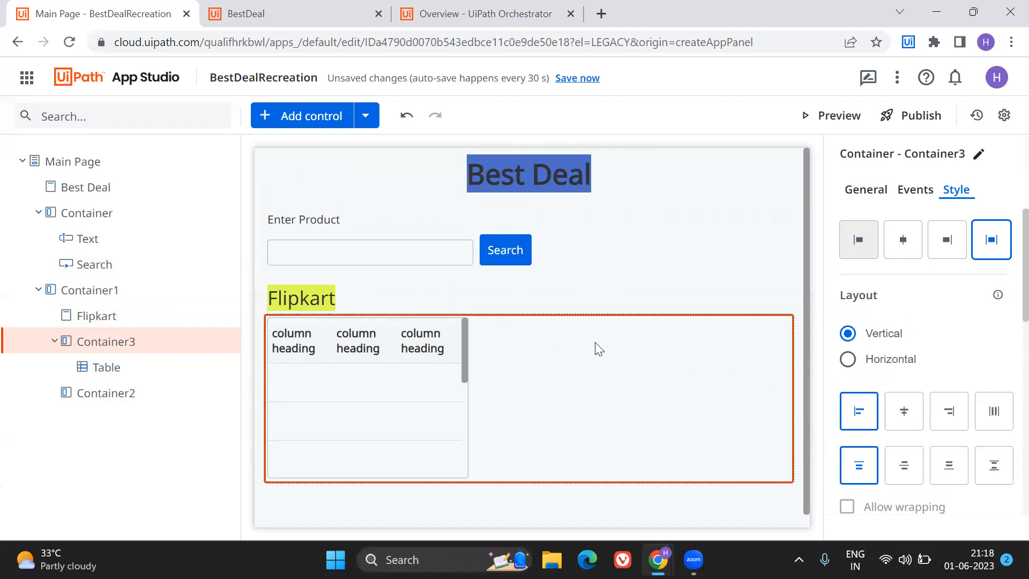
click(871, 370)
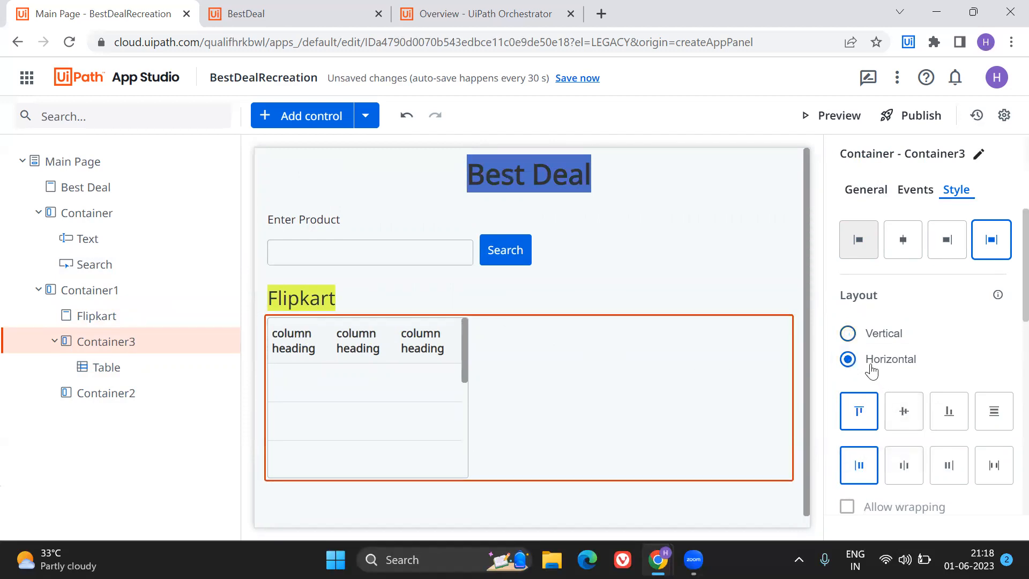
click(344, 317)
drag(302, 286, 313, 316)
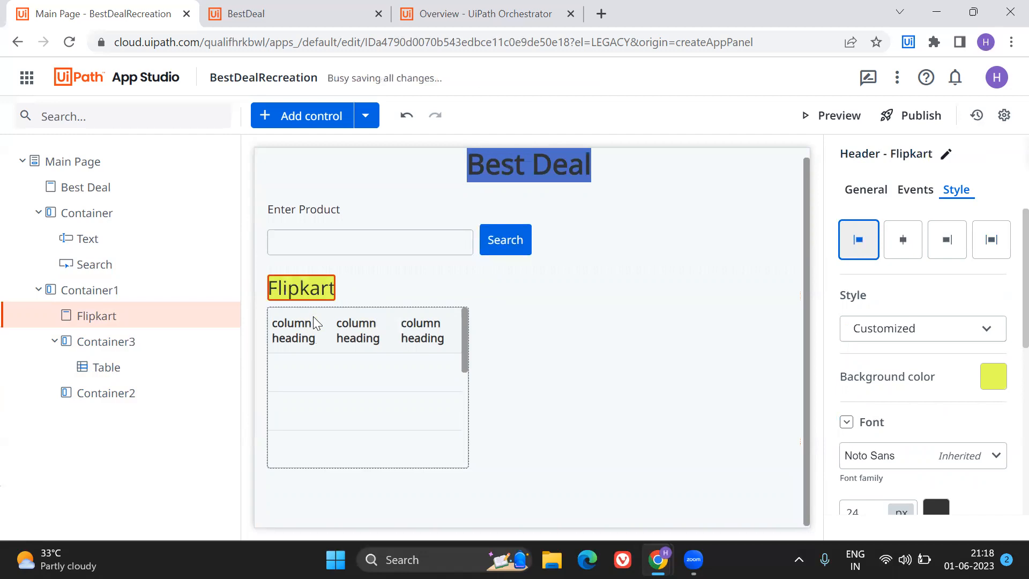
click(679, 395)
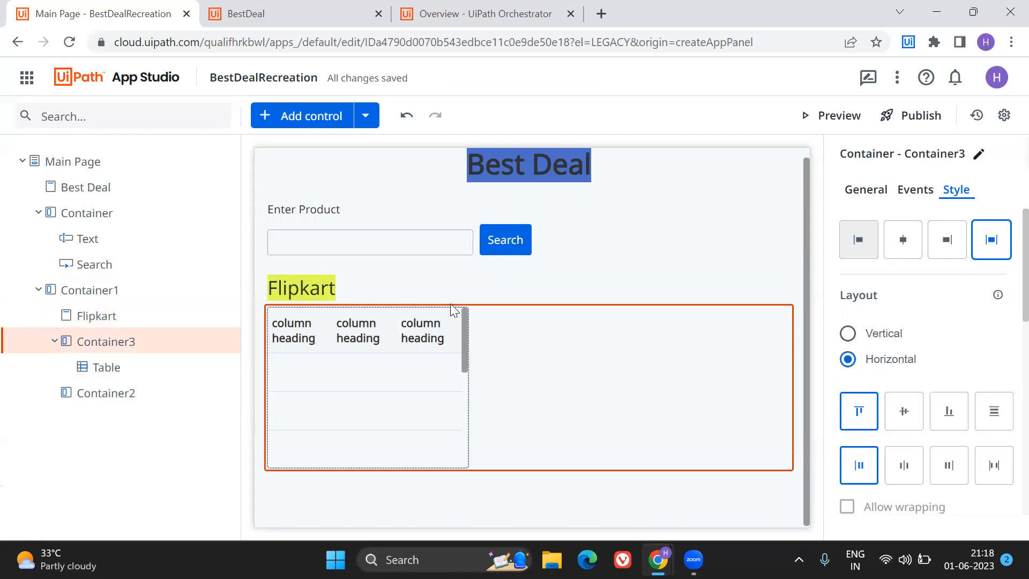
Add a new header above the Flipkart header in Container1.
click(400, 287)
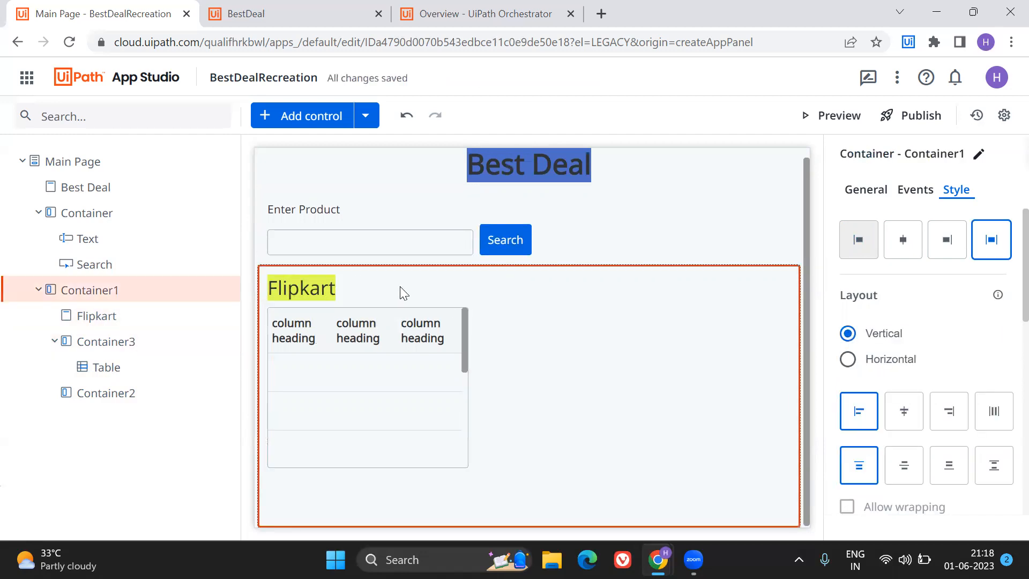
click(105, 116)
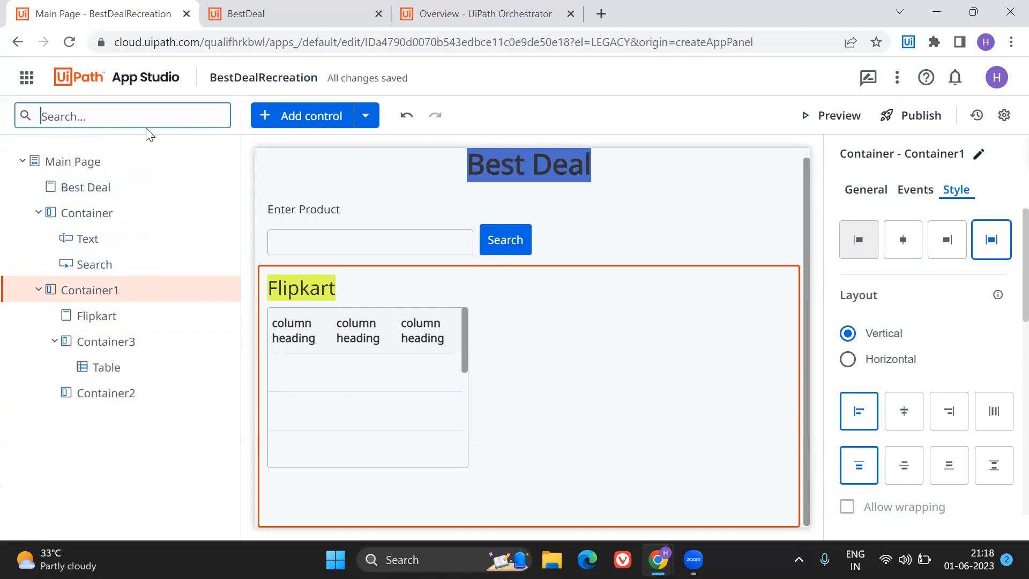
click(284, 115)
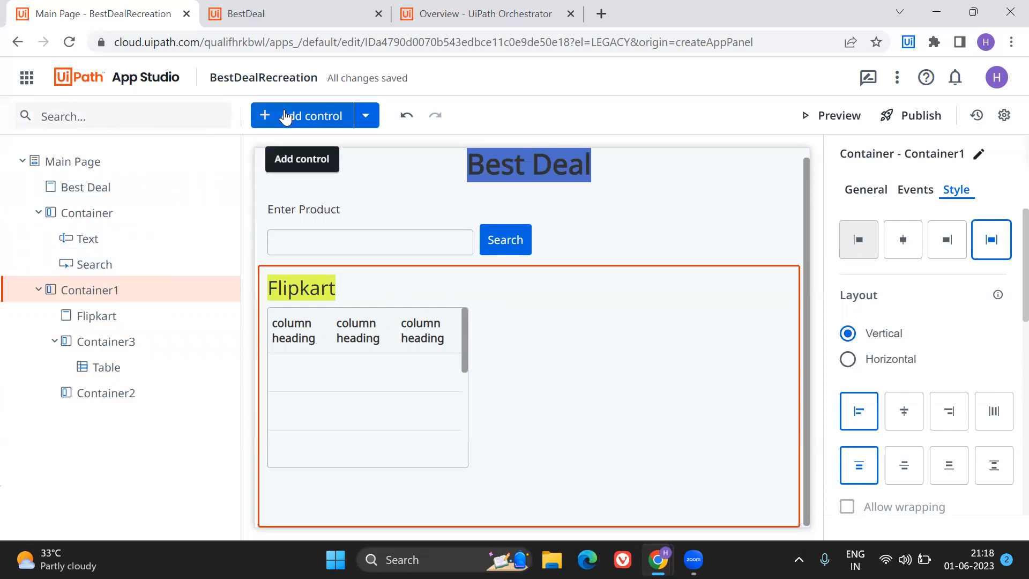
click(109, 124)
text(header)
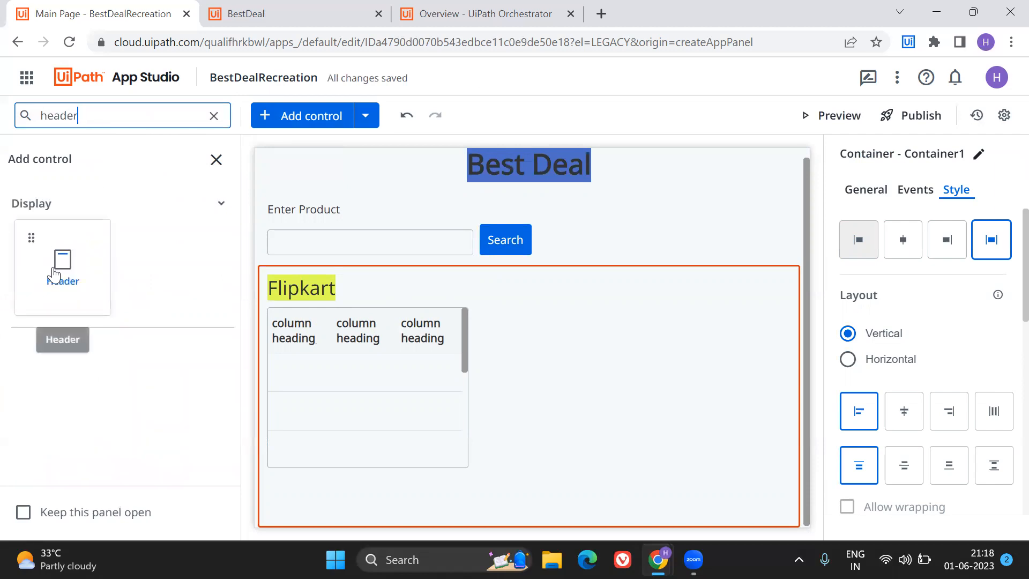
drag(54, 274, 538, 290)
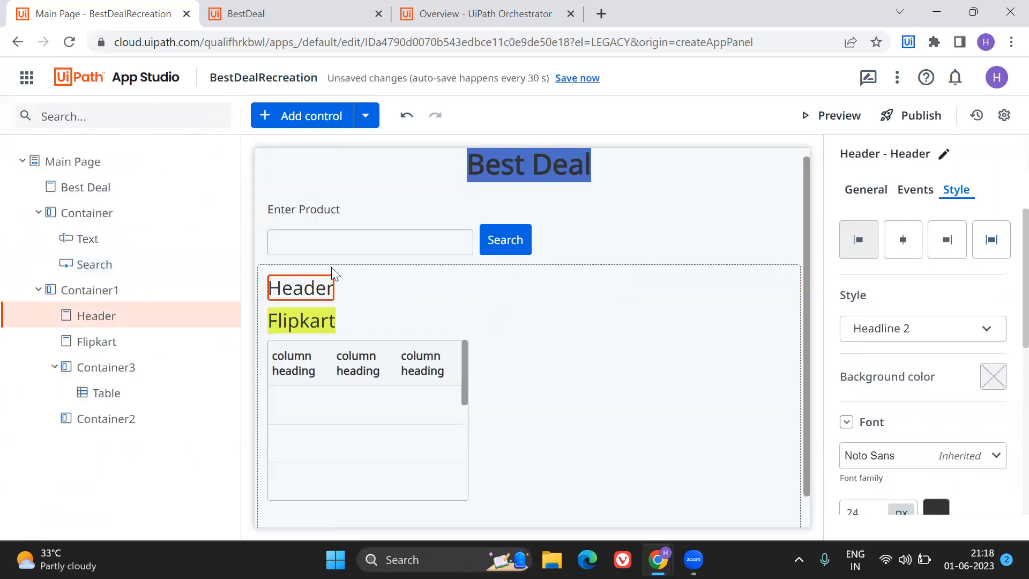
click(394, 317)
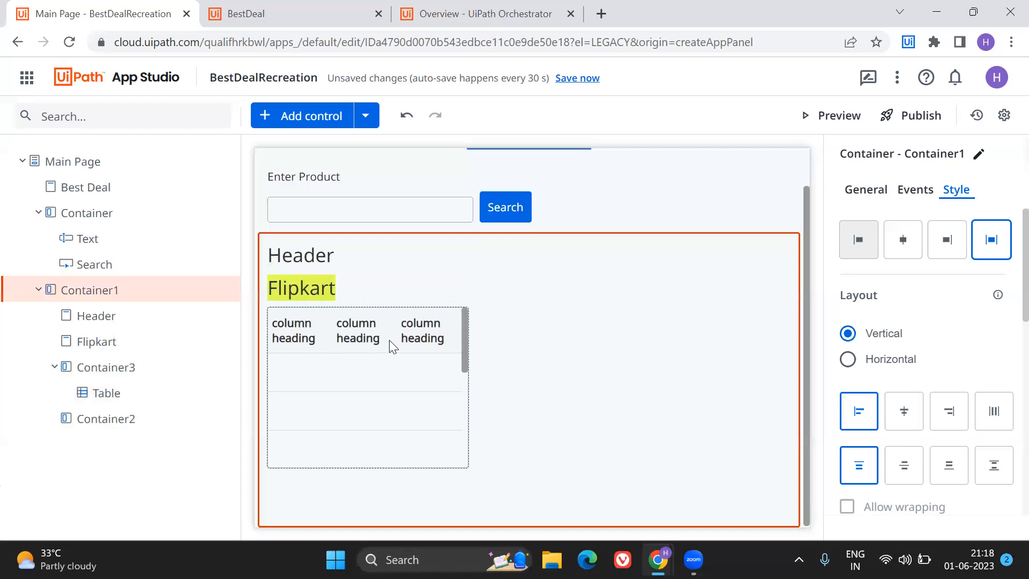
click(389, 339)
click(593, 300)
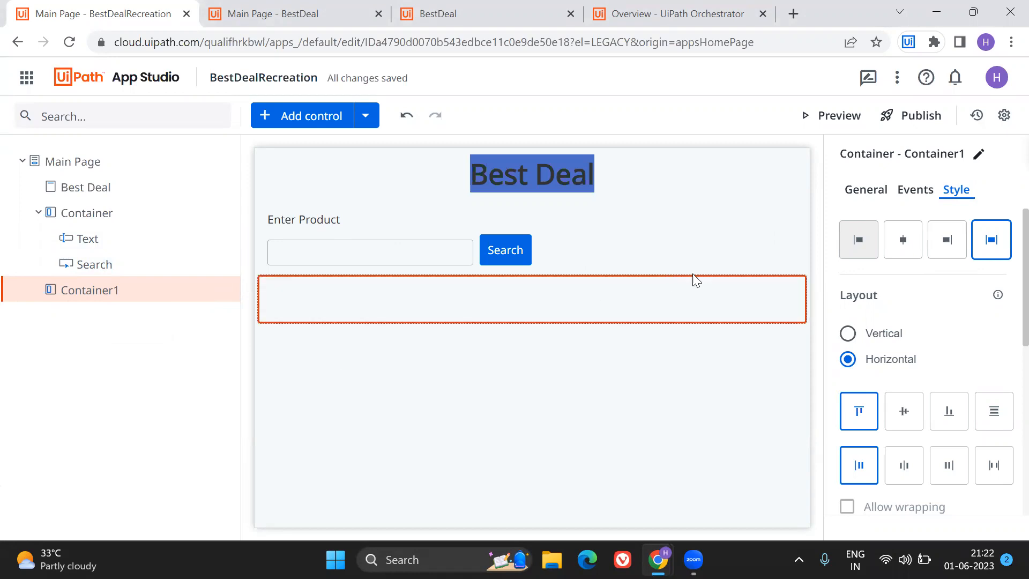
Add a container inside the empty horizontal Container1 below the search row.
click(172, 119)
click(290, 126)
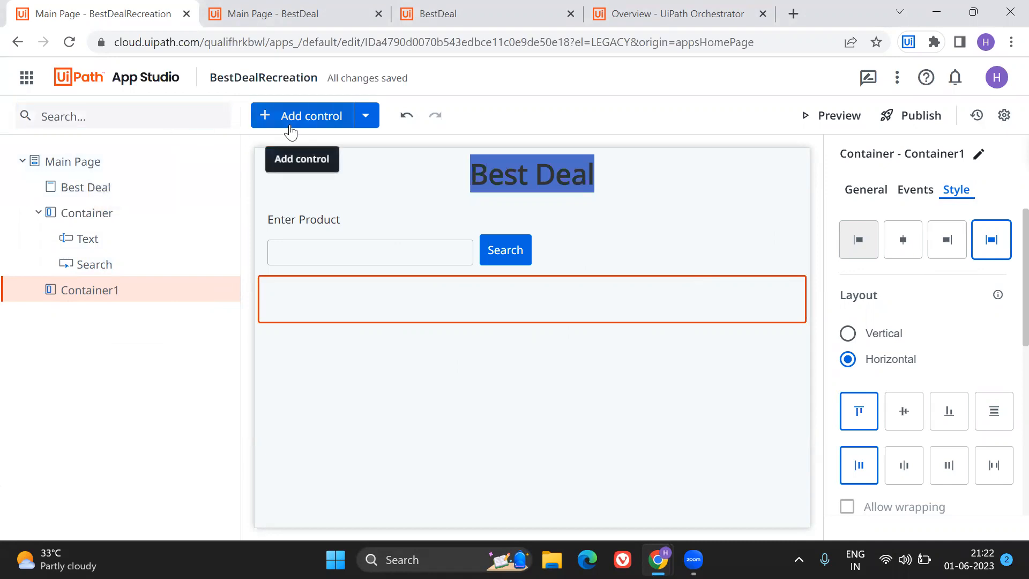
click(158, 118)
text(contain)
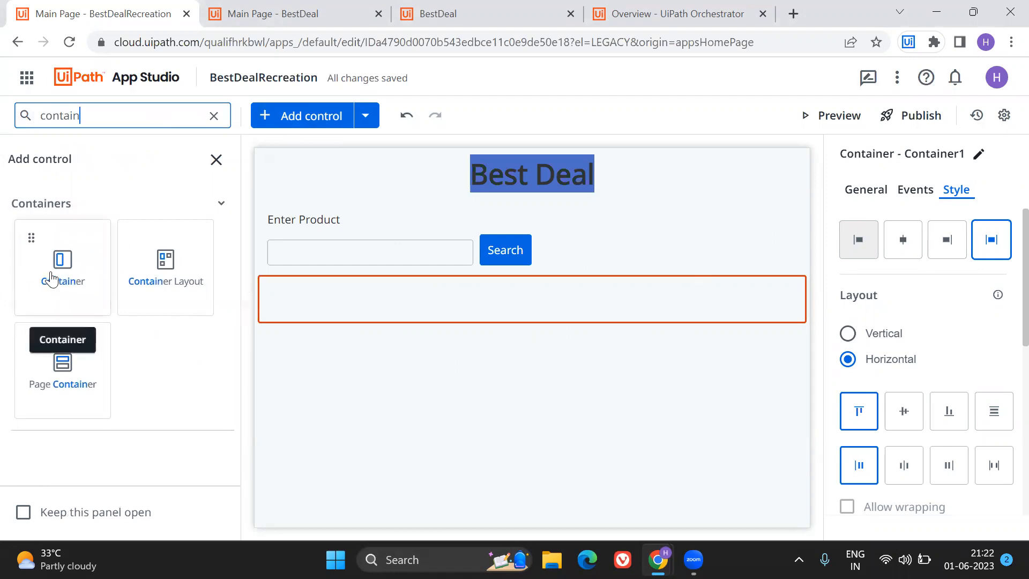
drag(48, 275, 363, 305)
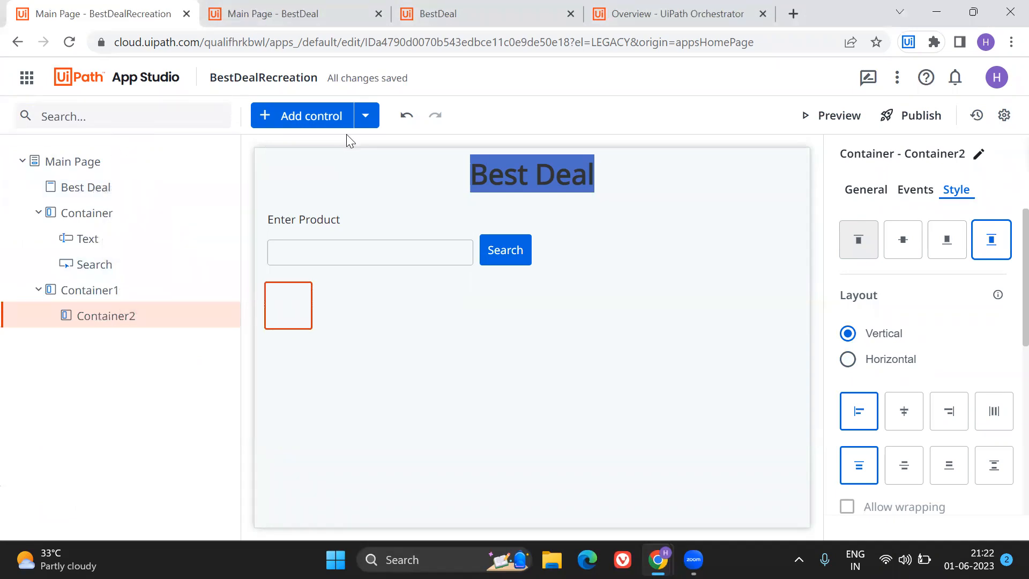
Add a header inside the nested container in Container1.
click(314, 115)
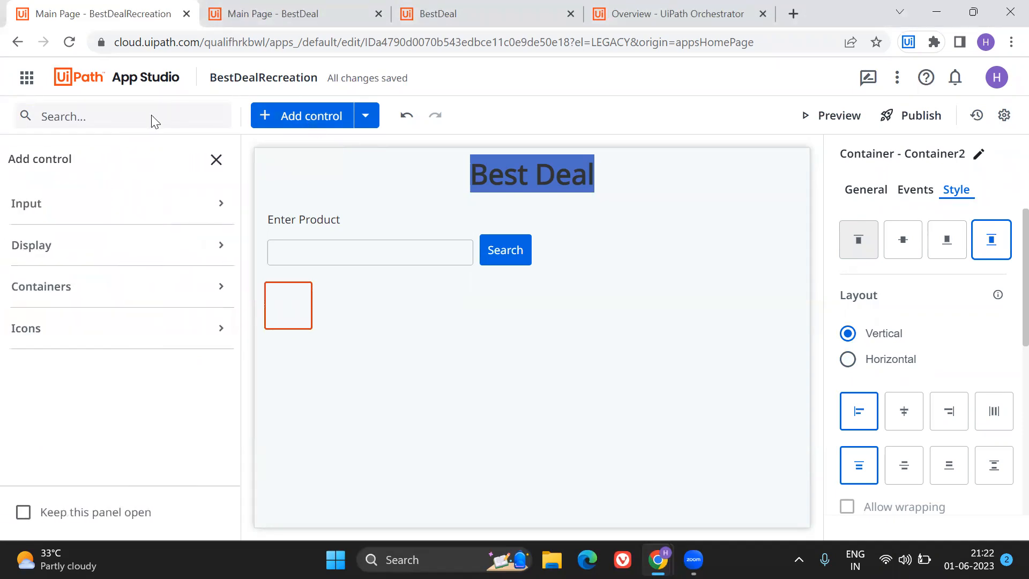
click(153, 120)
text(header)
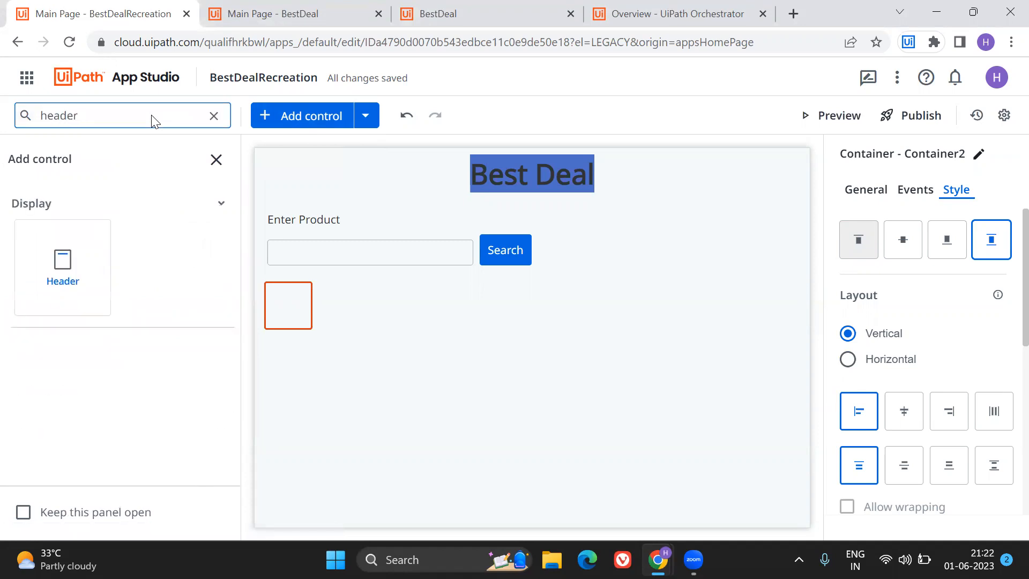
drag(87, 252, 283, 298)
Add a table below the header inside the nested container.
click(107, 120)
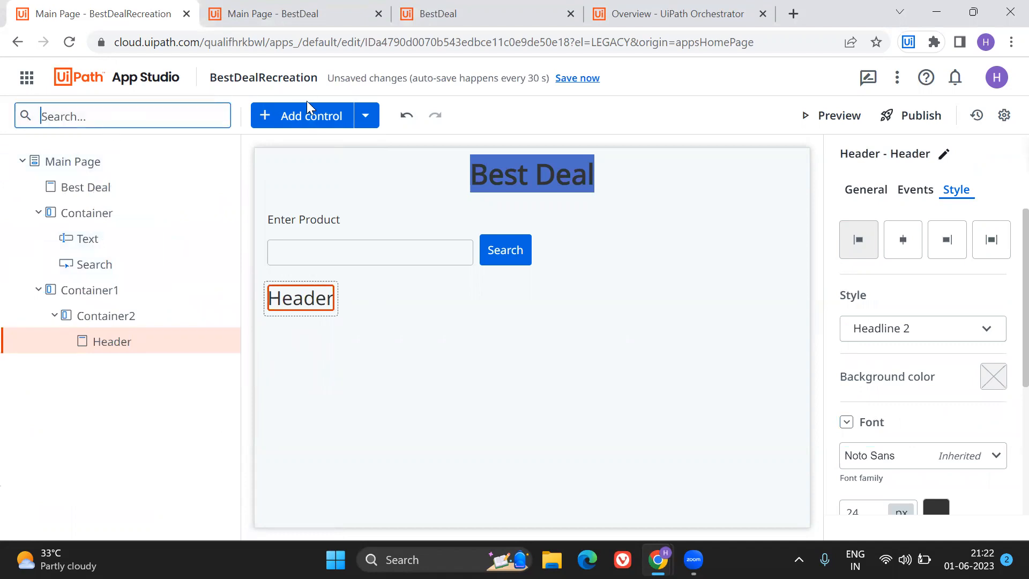
click(292, 124)
click(94, 122)
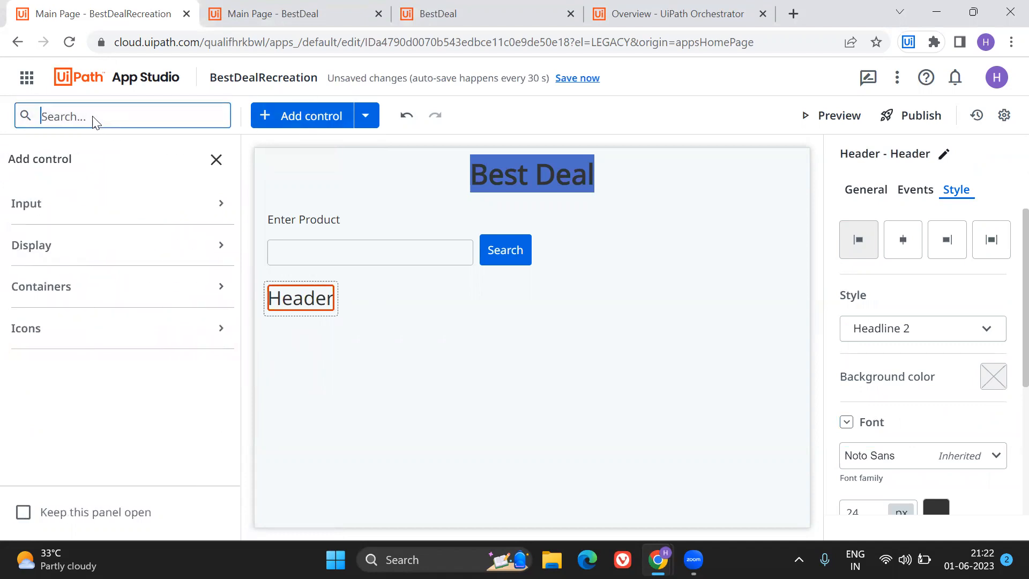
text(table)
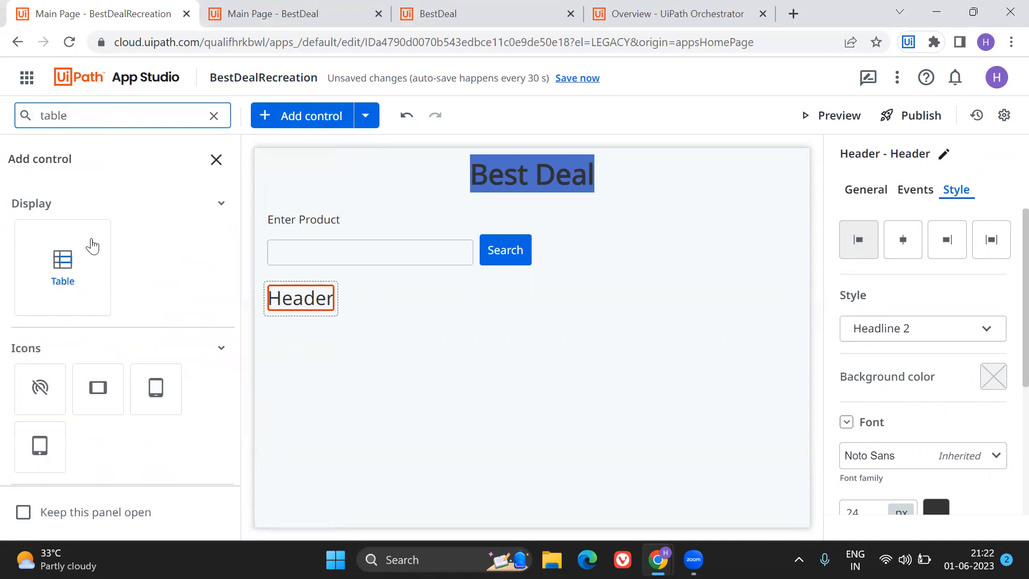
drag(64, 269, 288, 315)
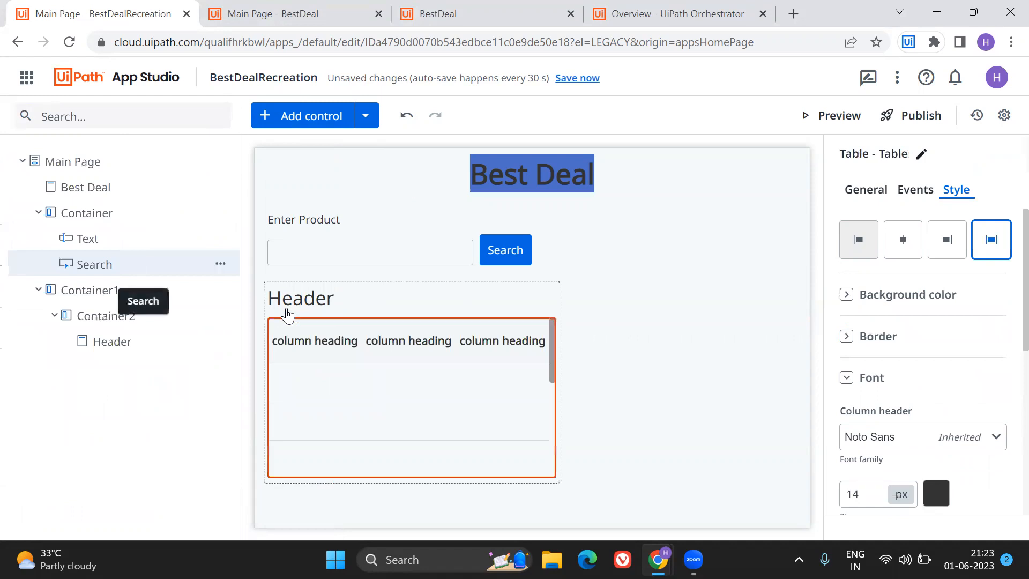
Duplicate the nested container with its header and table, and place the copy beside the original in Container1.
click(391, 303)
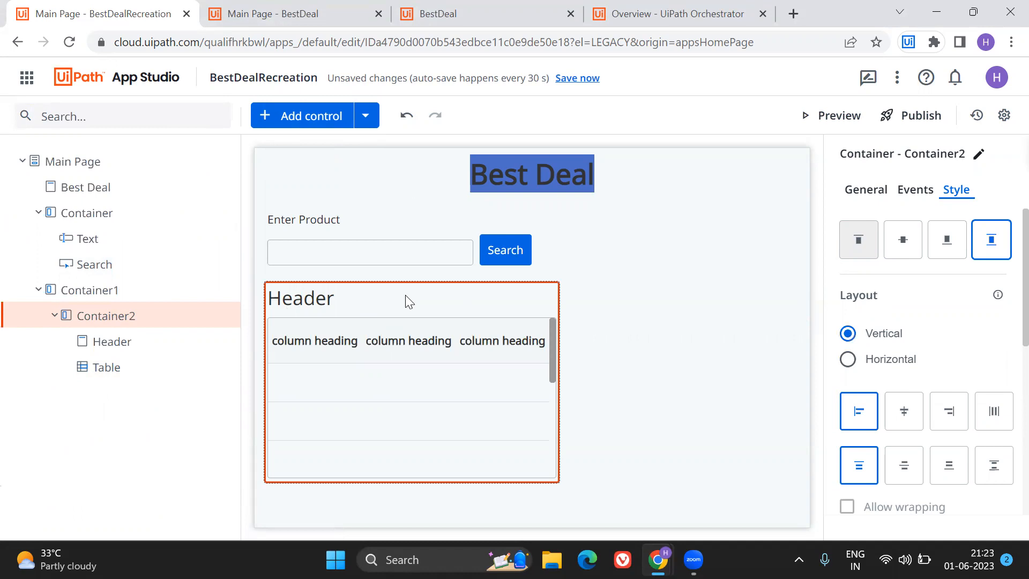
key(ctrl+c)
key(ctrl+v)
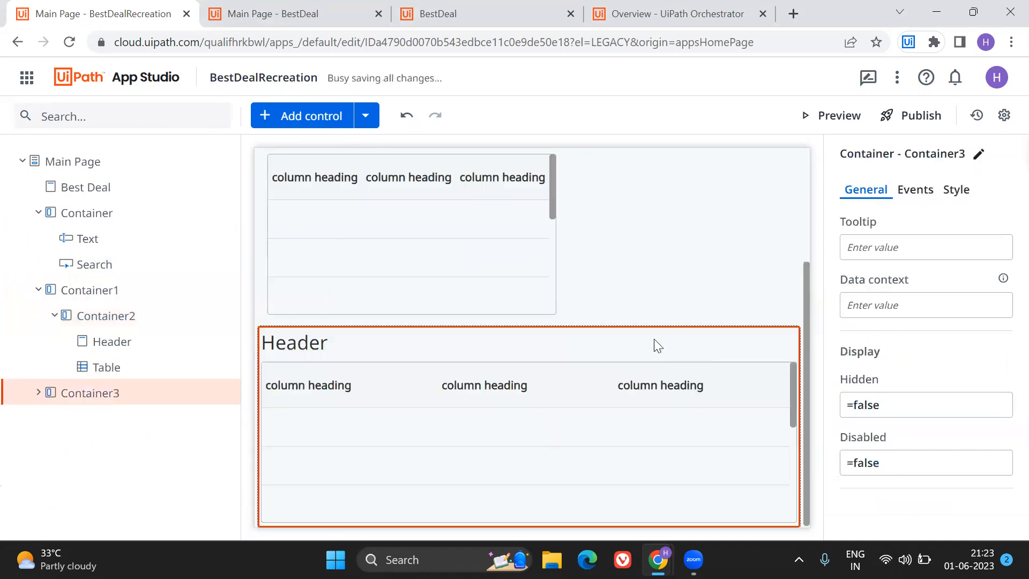
drag(565, 347, 629, 238)
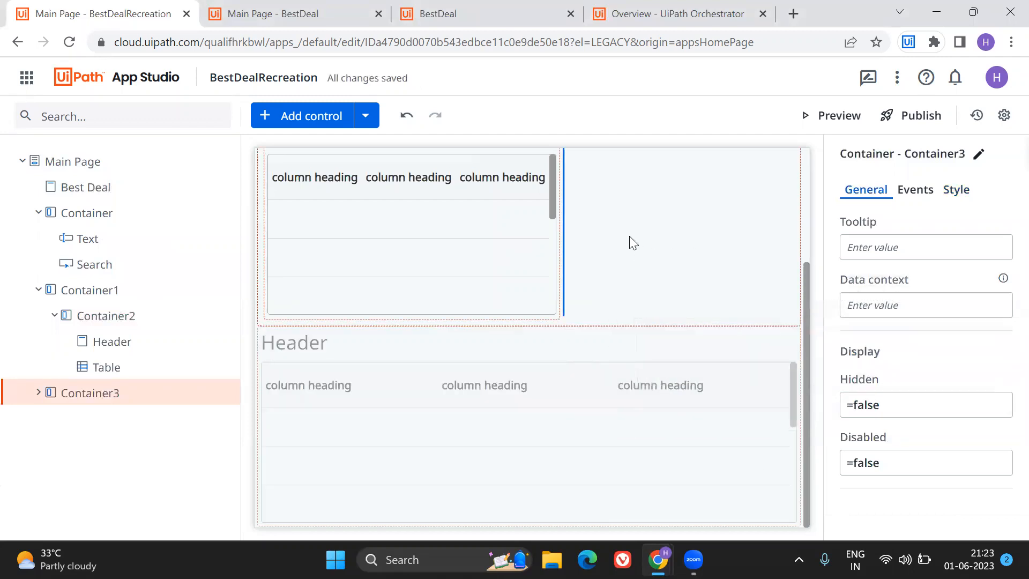
Delete the copied container beside the original header and table.
click(435, 303)
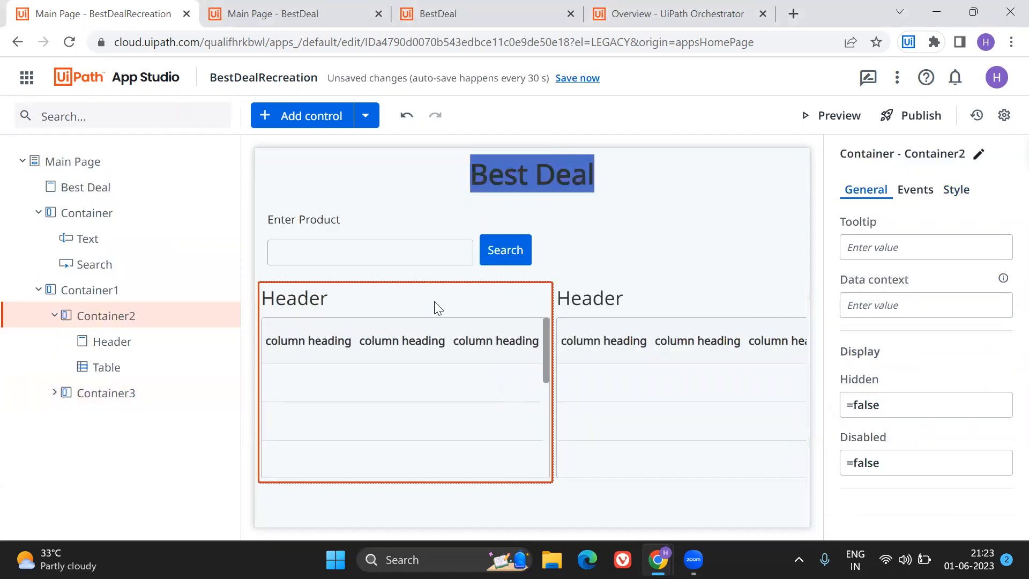
click(659, 316)
key(Delete)
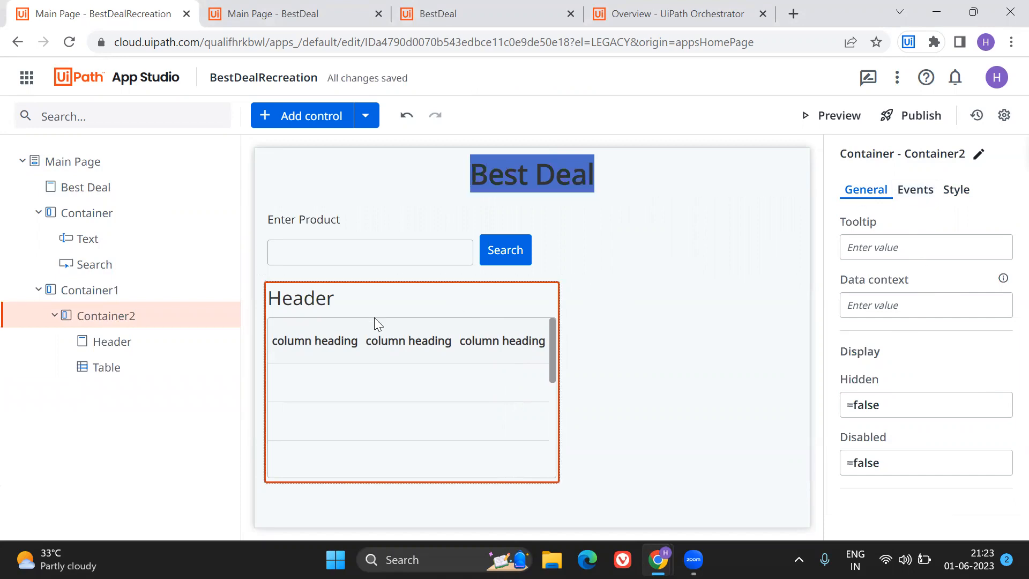
Delete two columns from the table in Container2, leaving a single column.
click(405, 344)
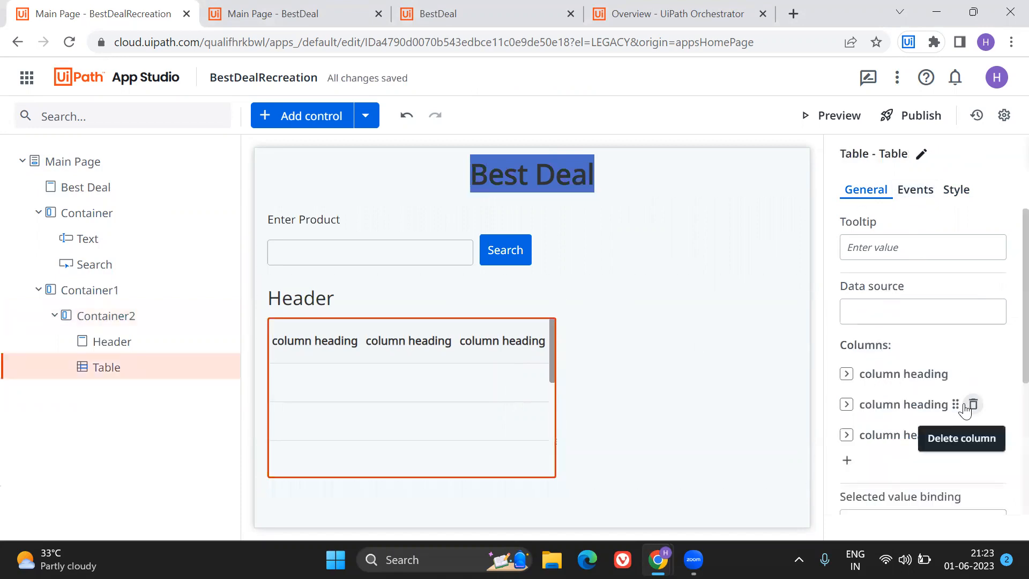
click(972, 405)
click(973, 373)
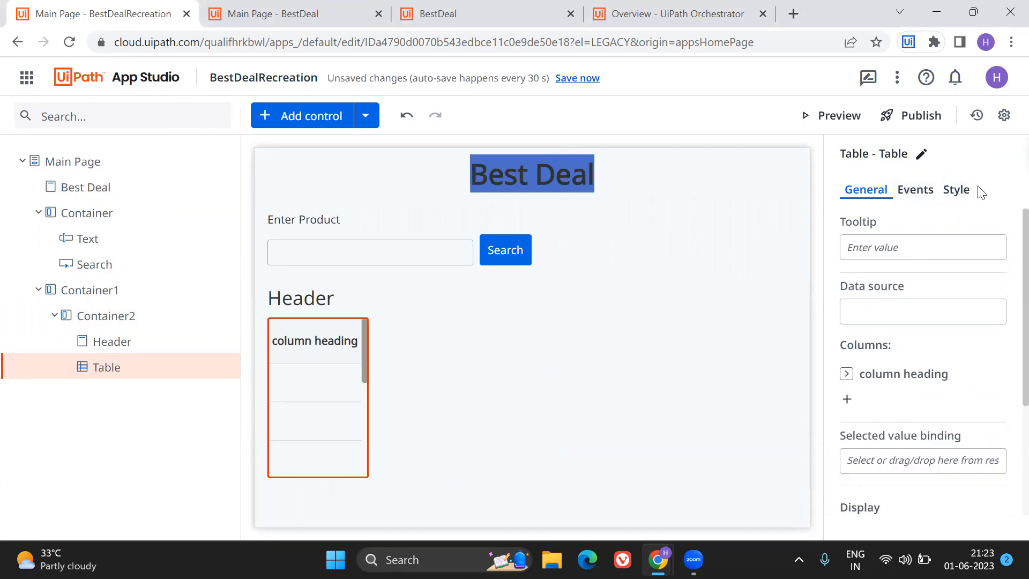
click(954, 196)
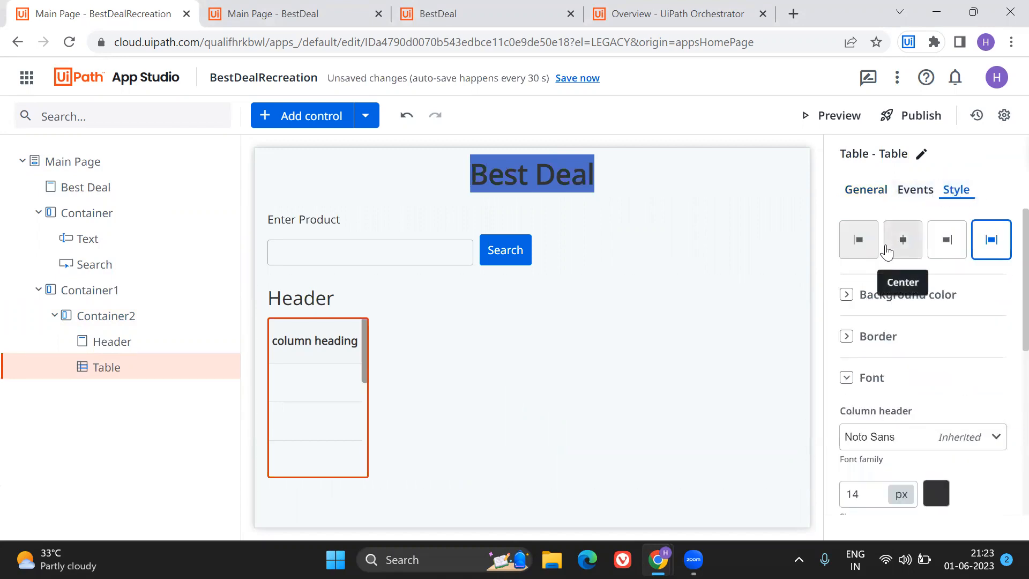
Give the header above the table the Headline 1 style and change its text to Flipkart.
click(294, 306)
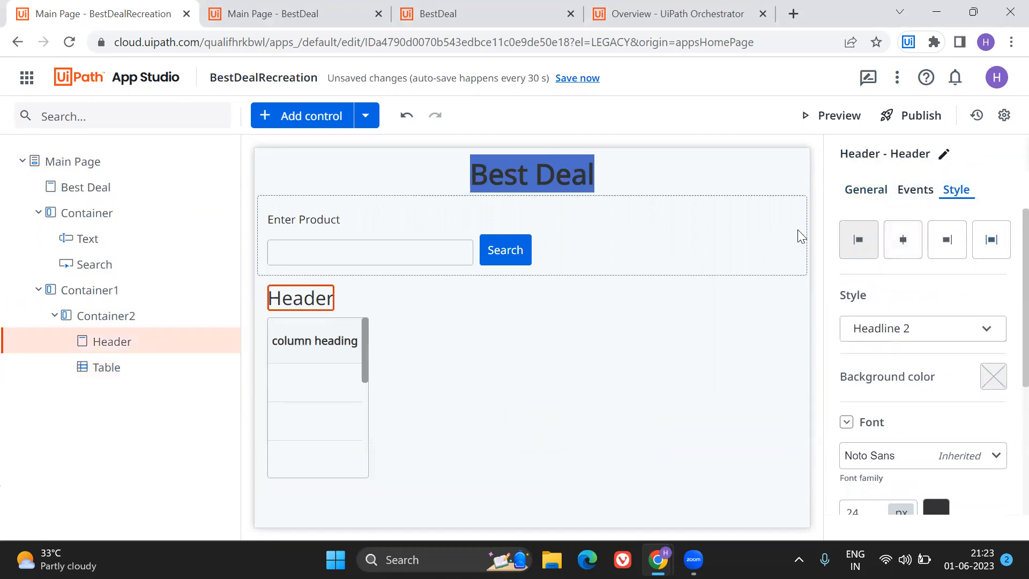
click(909, 329)
click(898, 362)
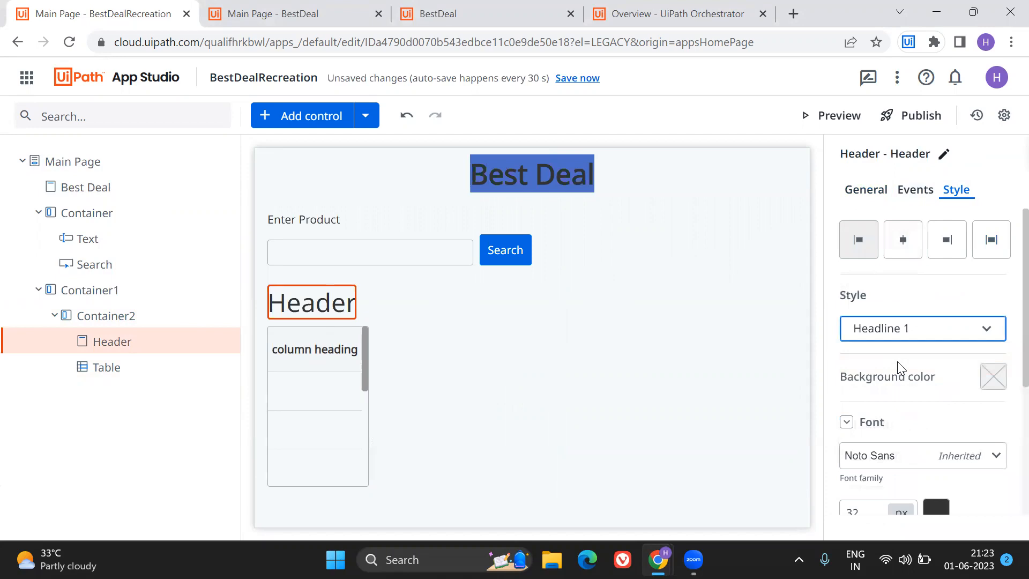
click(865, 190)
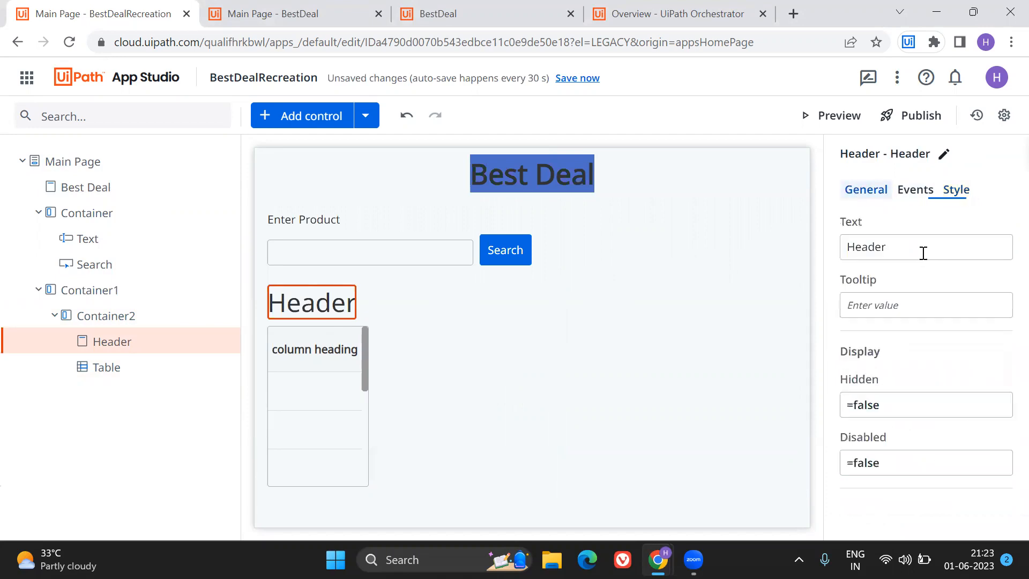
double_click(905, 251)
text(Flipkart)
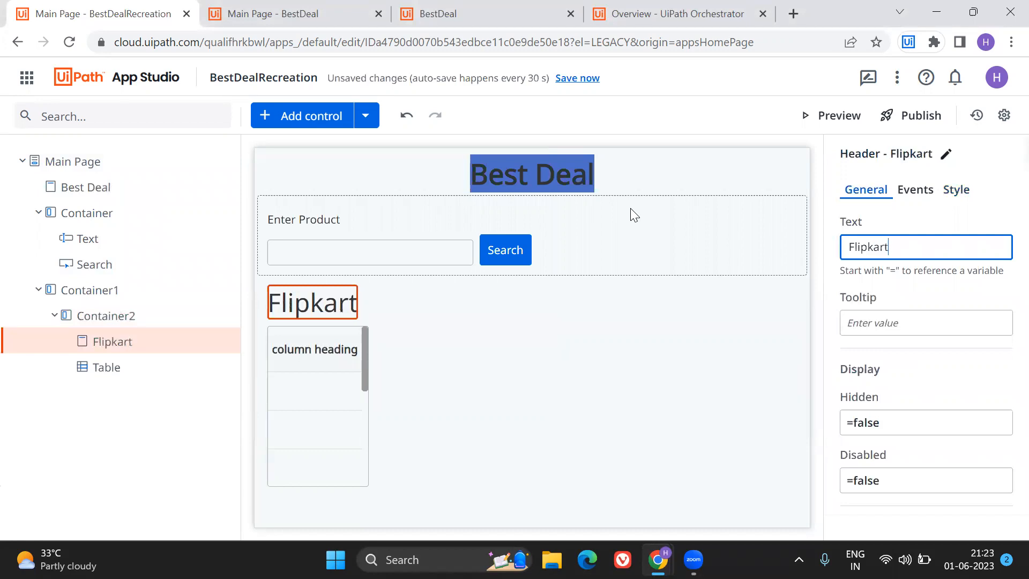
Give the Flipkart header a white background colour with an opacity of 0.41.
click(955, 190)
click(993, 376)
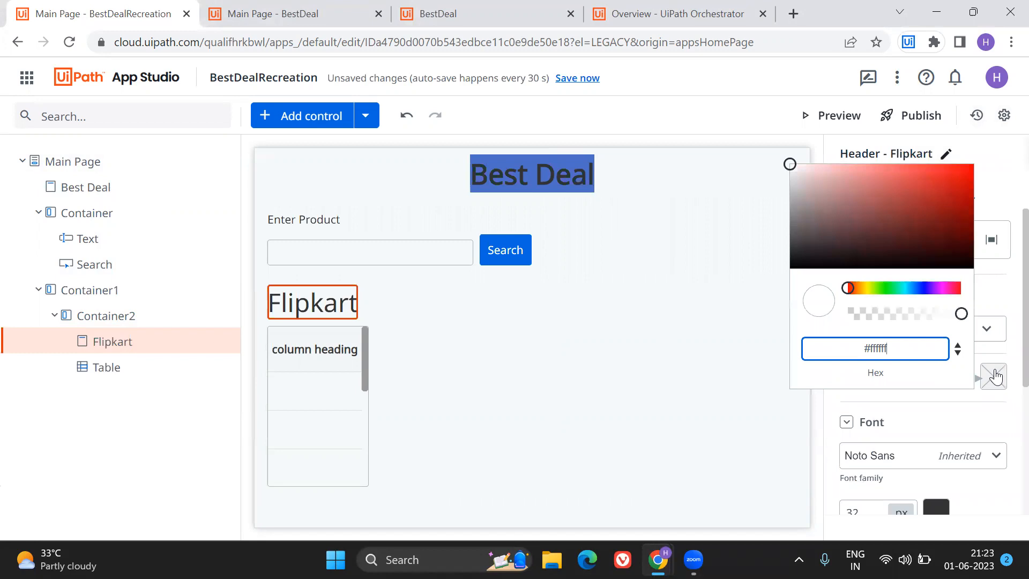
click(865, 288)
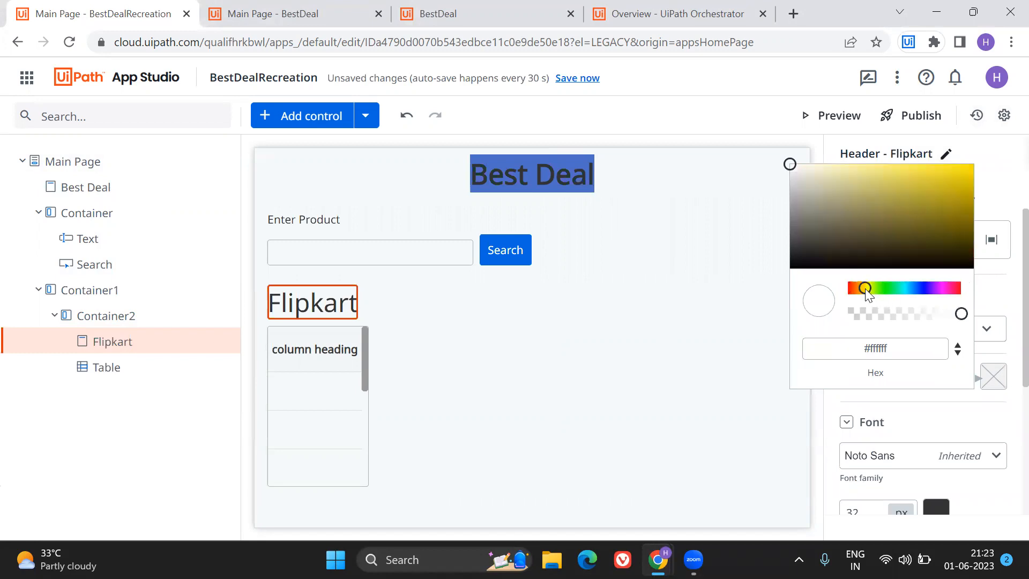
drag(961, 313, 895, 316)
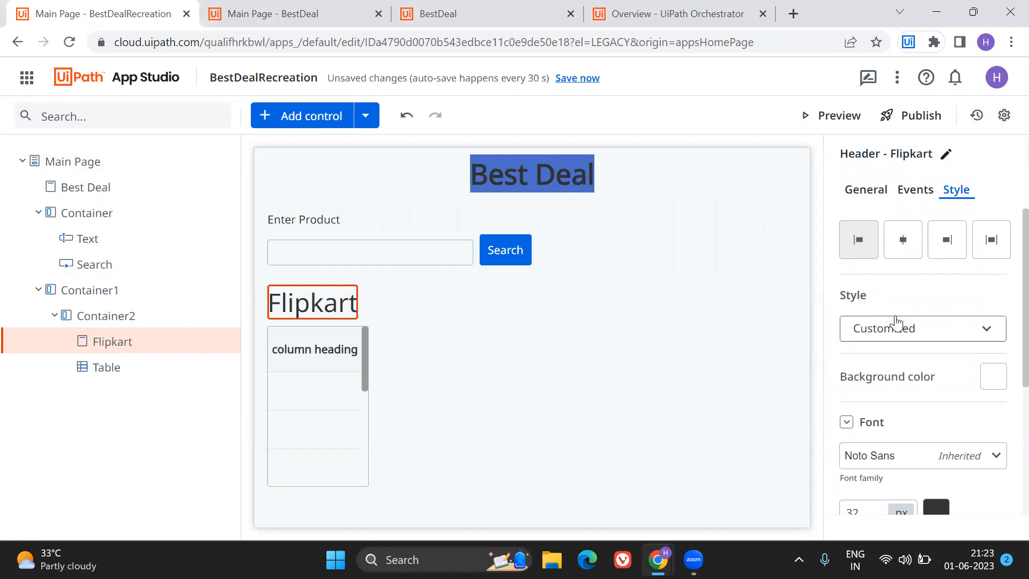
Try a yellow hue and different red and green values, including green 55, for the Flipkart header's background colour.
click(994, 382)
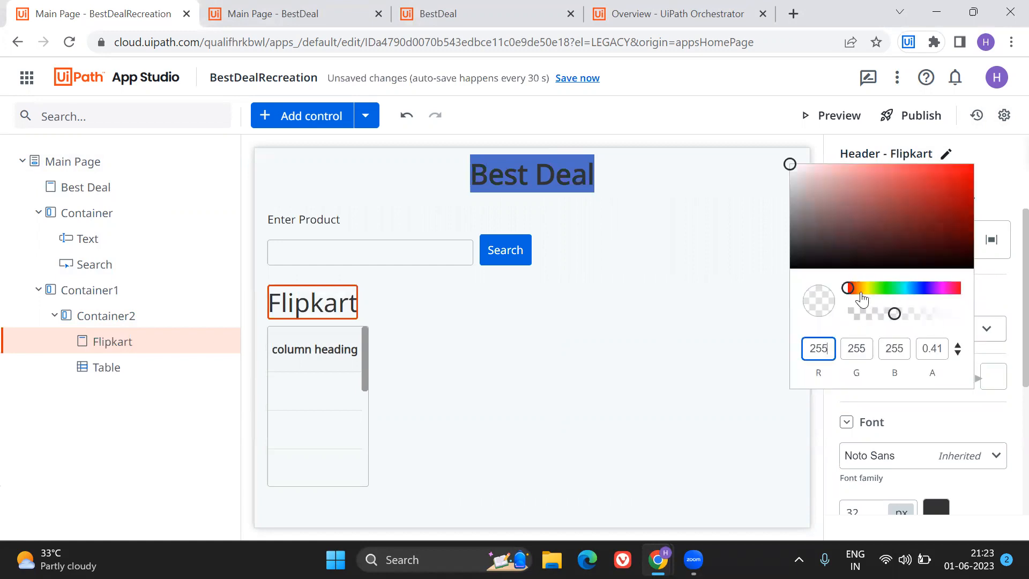
drag(852, 289, 860, 289)
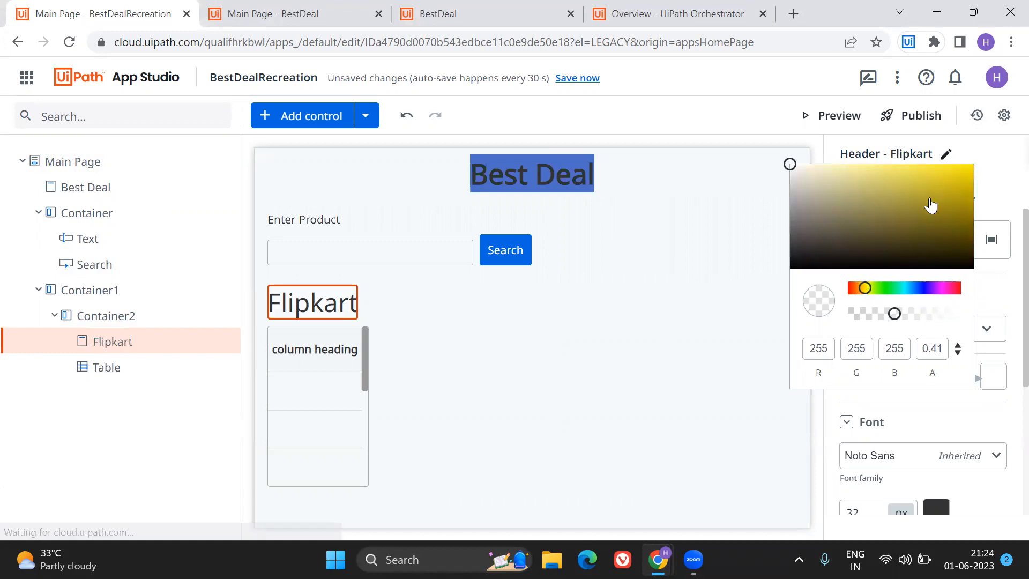
click(829, 350)
key(BackSpace)
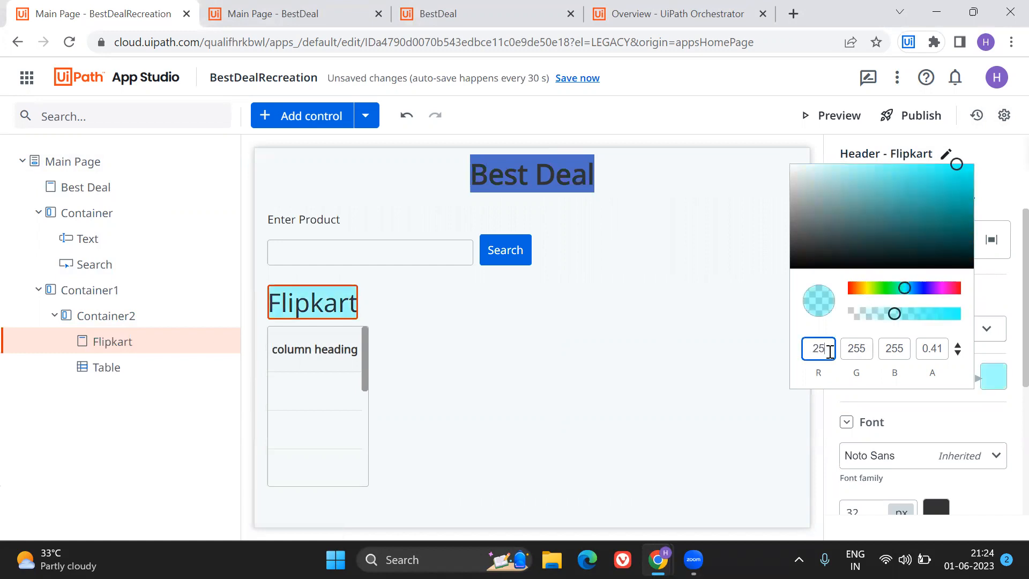
text(5)
click(858, 349)
key(BackSpace)
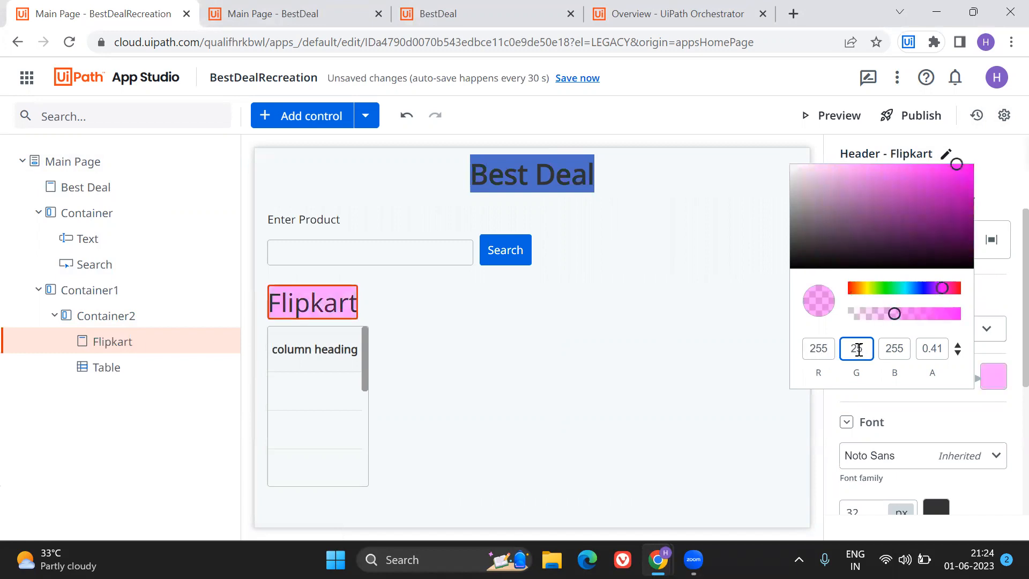
click(858, 349)
key(BackSpace)
text(5)
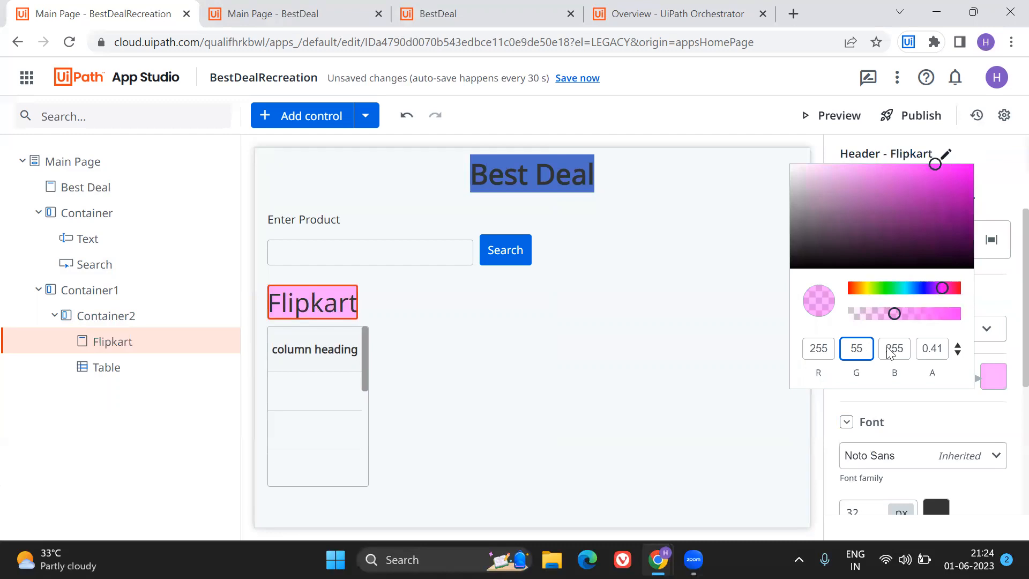
key(BackSpace)
text(25)
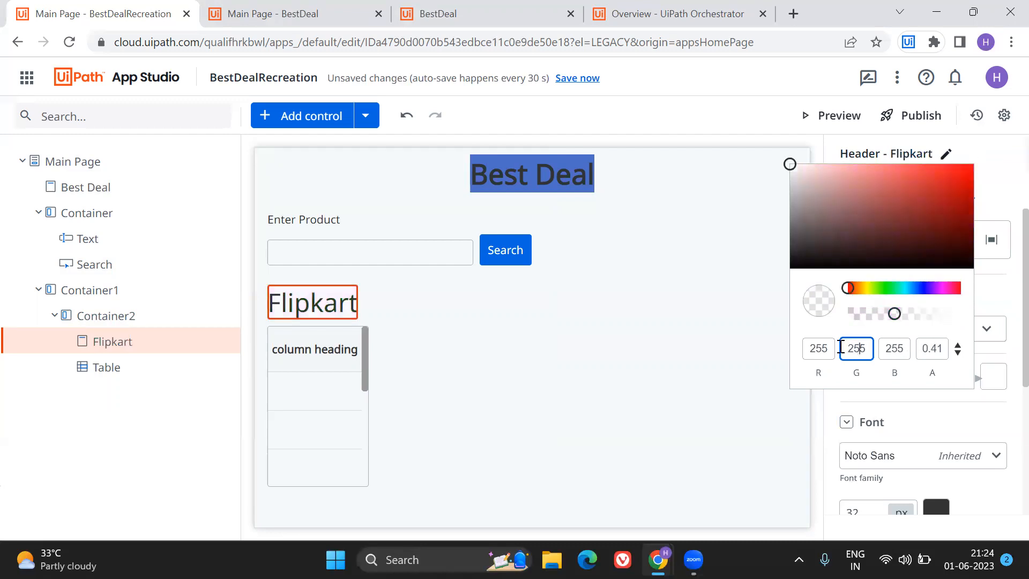
Set the Flipkart header's background colour to a translucent yellow, about RGB 230, 229, 17.
click(824, 349)
key(BackSpace)
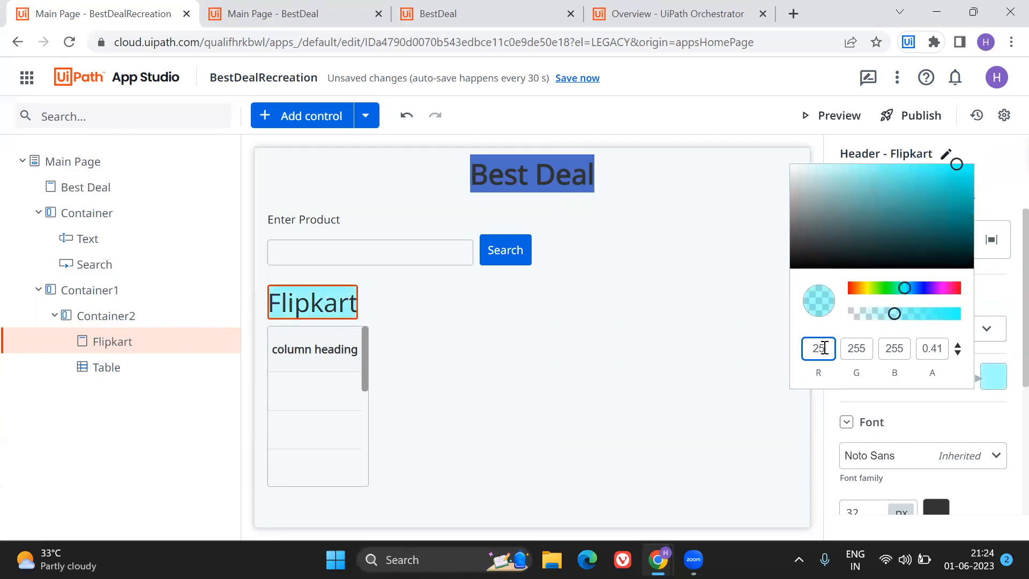
drag(955, 165, 913, 201)
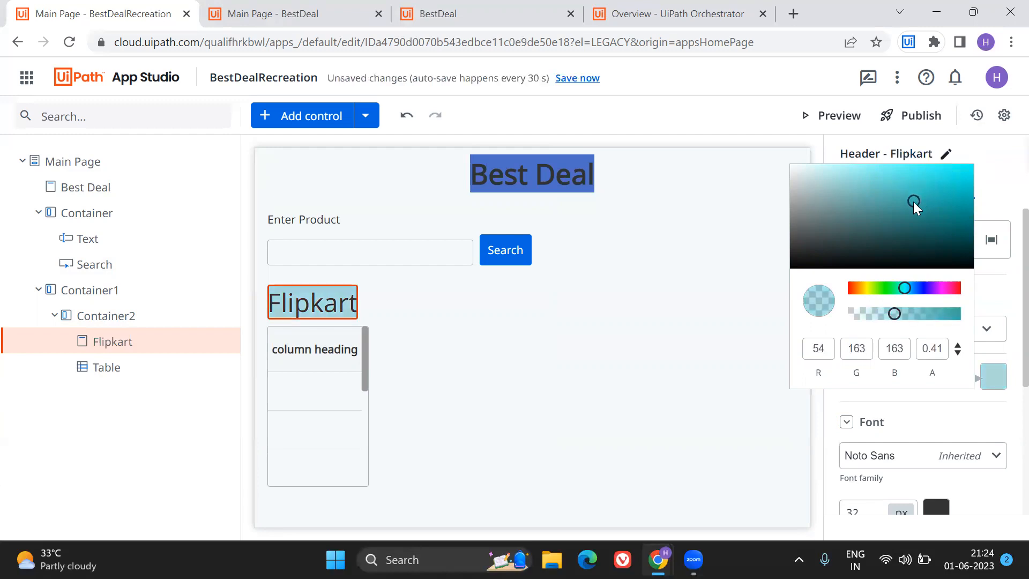
drag(904, 288, 868, 295)
drag(916, 201, 960, 179)
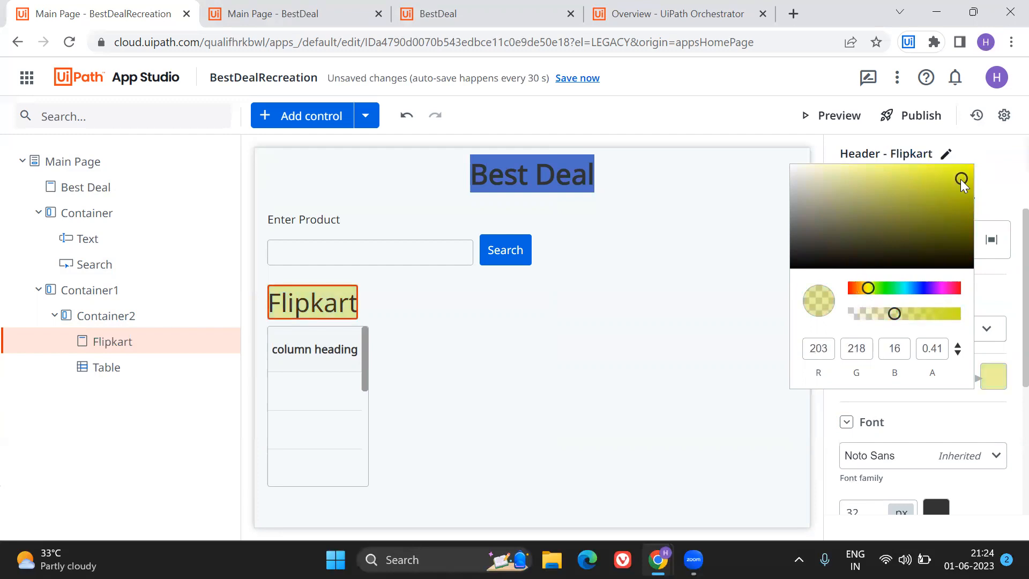
click(820, 349)
key(BackSpace)
text(5)
drag(961, 170, 948, 204)
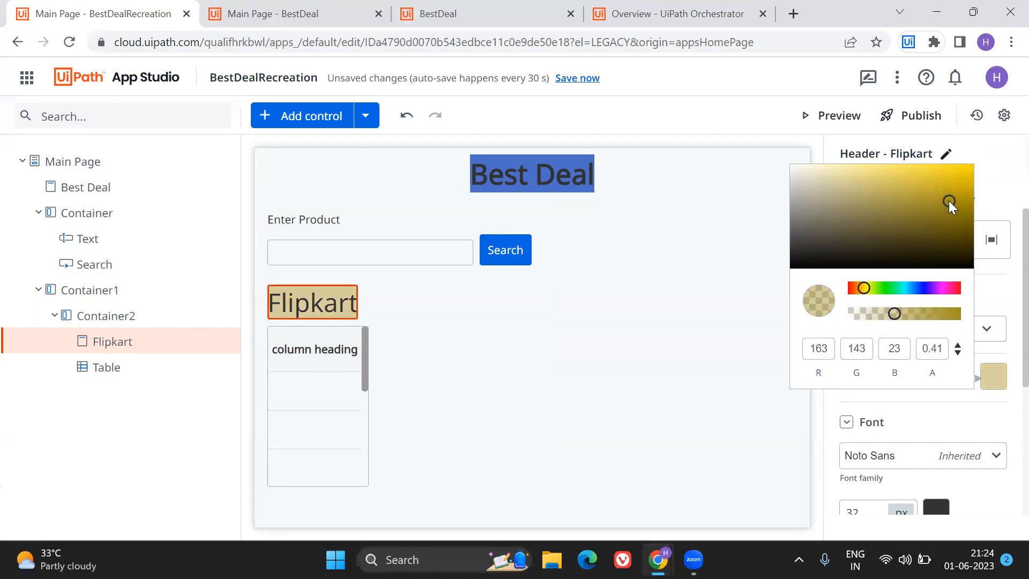
drag(859, 295, 867, 289)
drag(947, 199, 961, 174)
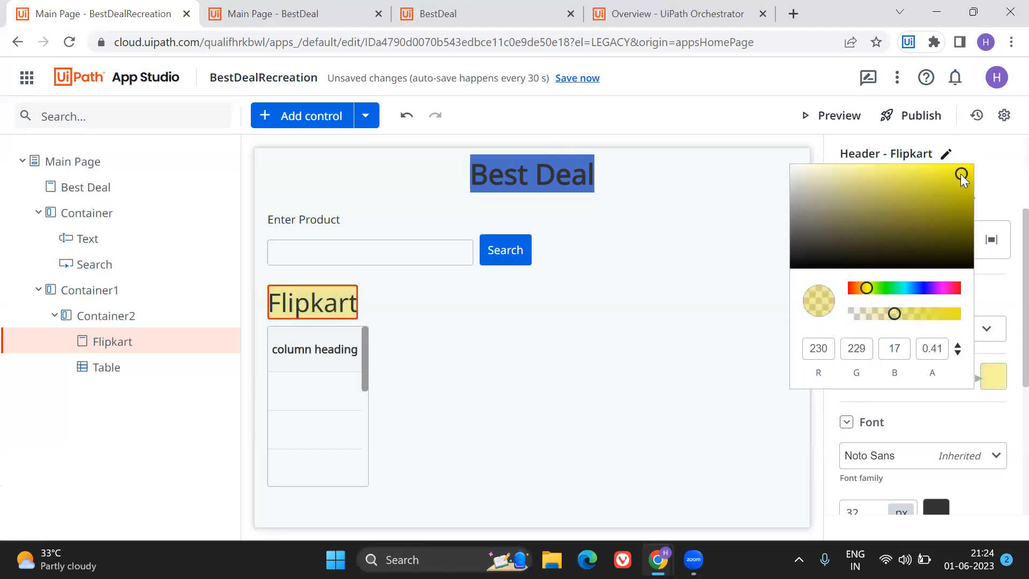
click(996, 328)
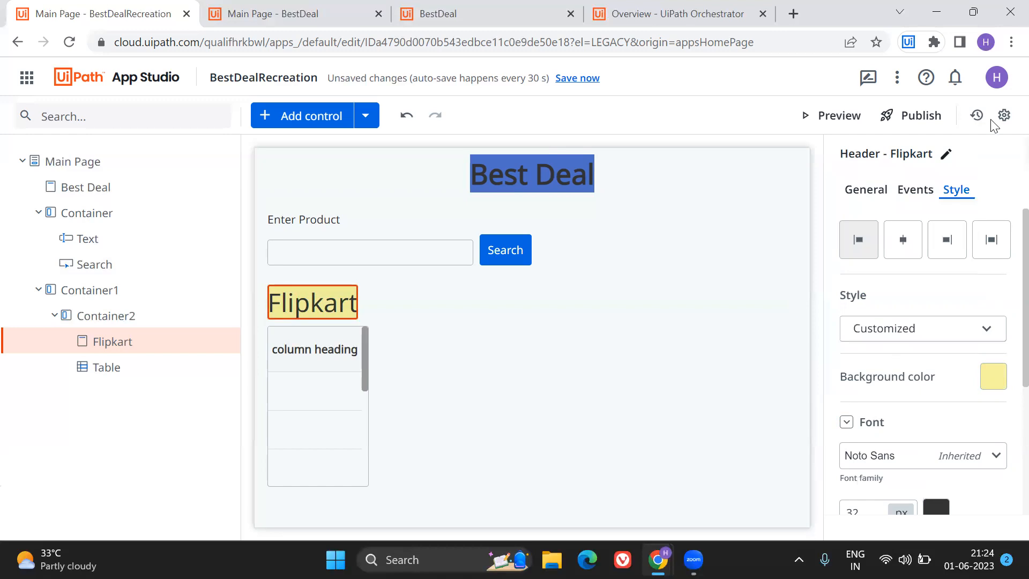
click(911, 190)
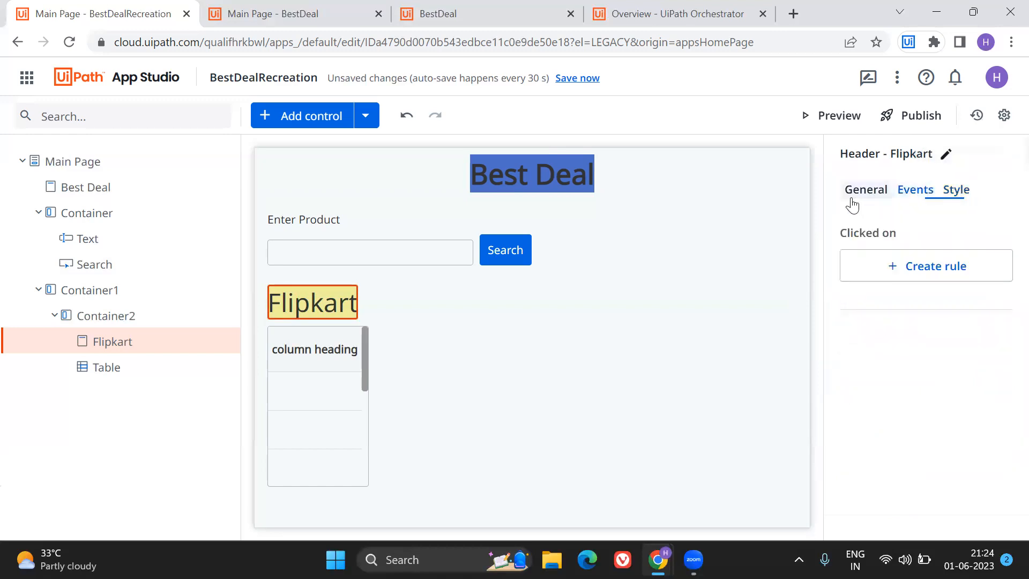
click(852, 194)
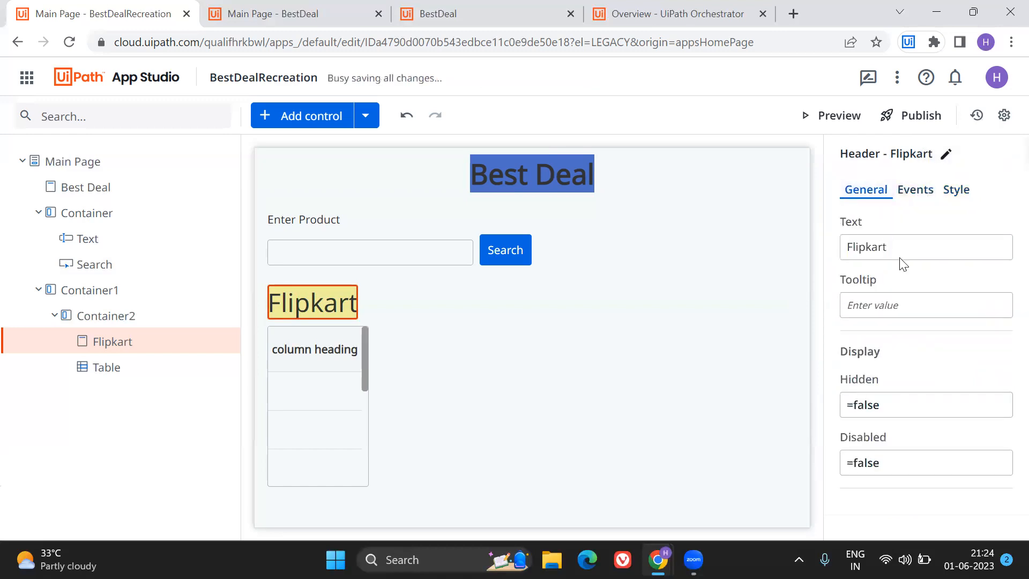
click(299, 365)
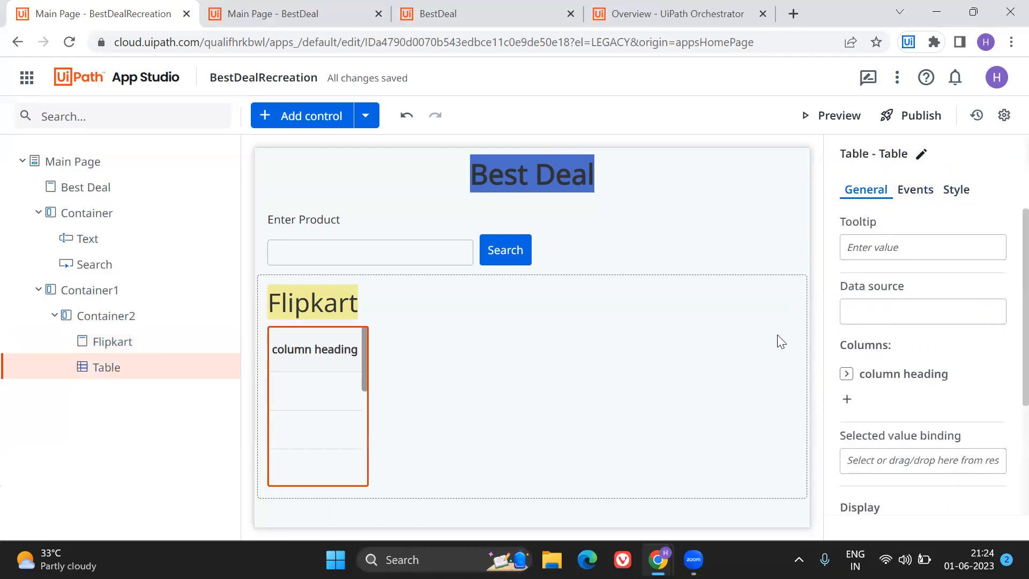
scroll(892, 270, down, 3)
scroll(892, 270, down, 1)
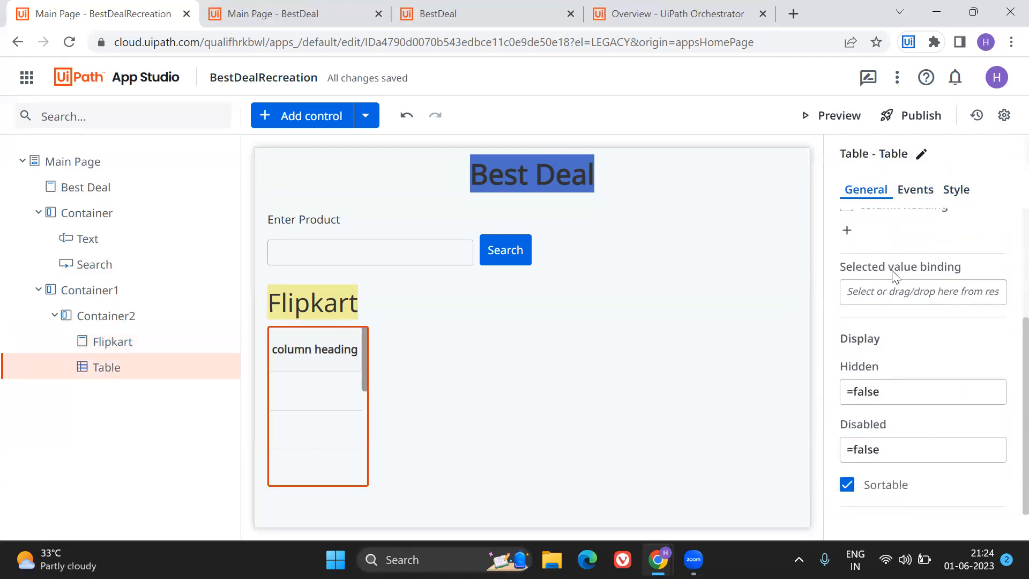
scroll(893, 274, up, 3)
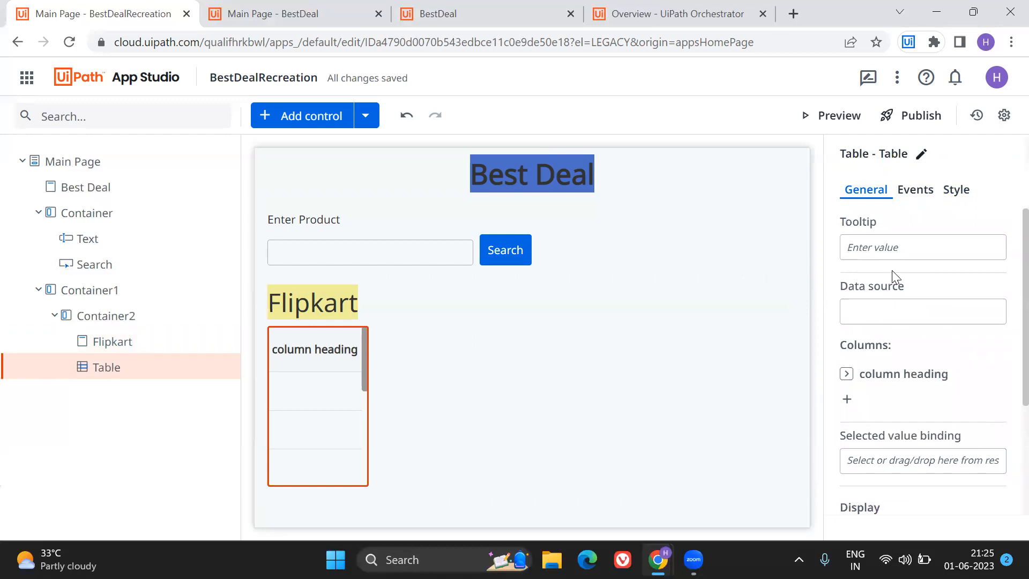
Duplicate Container2 with its Flipkart header and table, placing the copy beside the original in Container1.
click(307, 303)
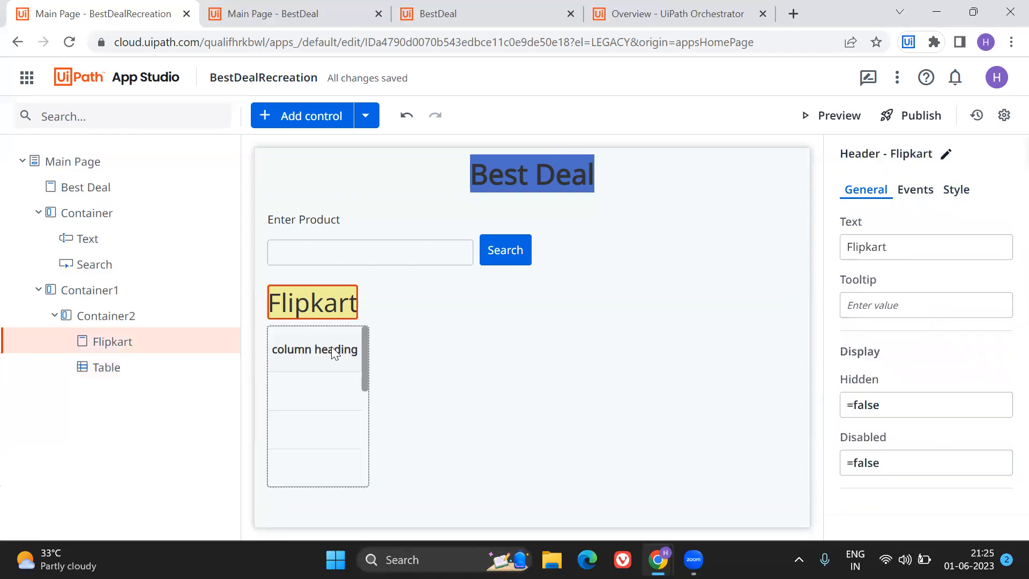
click(332, 351)
click(382, 320)
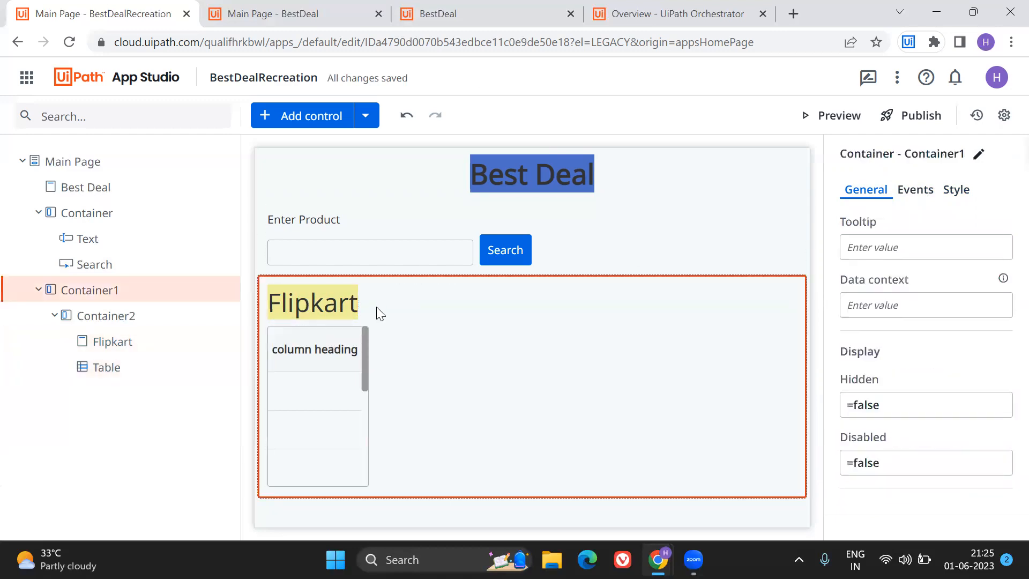
click(362, 305)
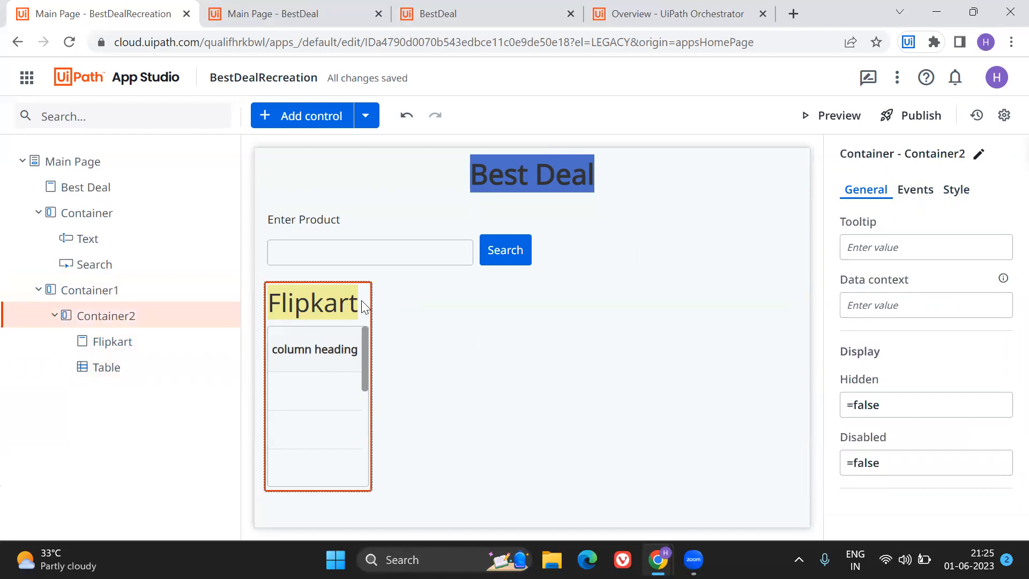
key(ctrl+v)
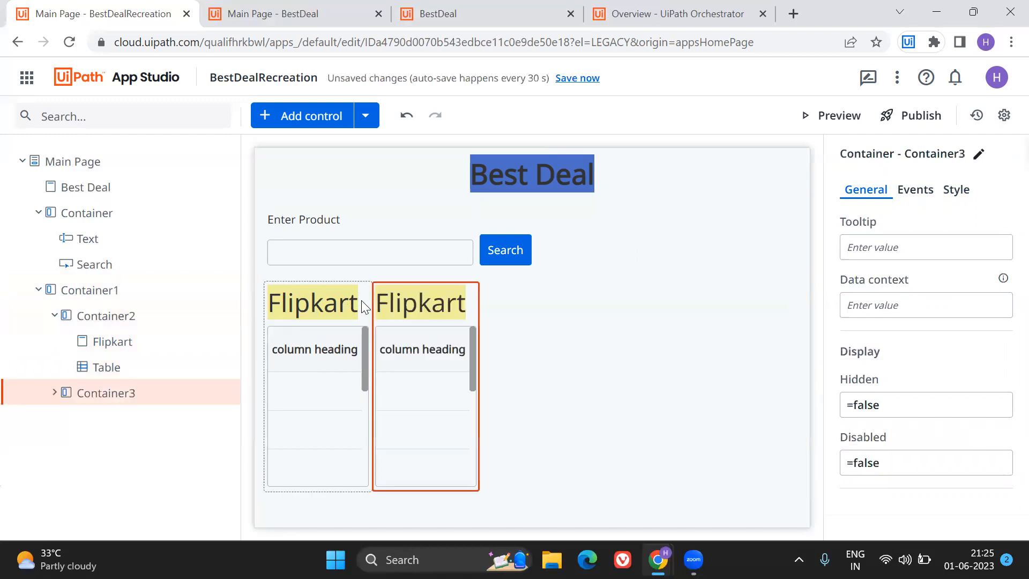
Change the text of the copied container's header to Amazon.
click(444, 304)
click(911, 197)
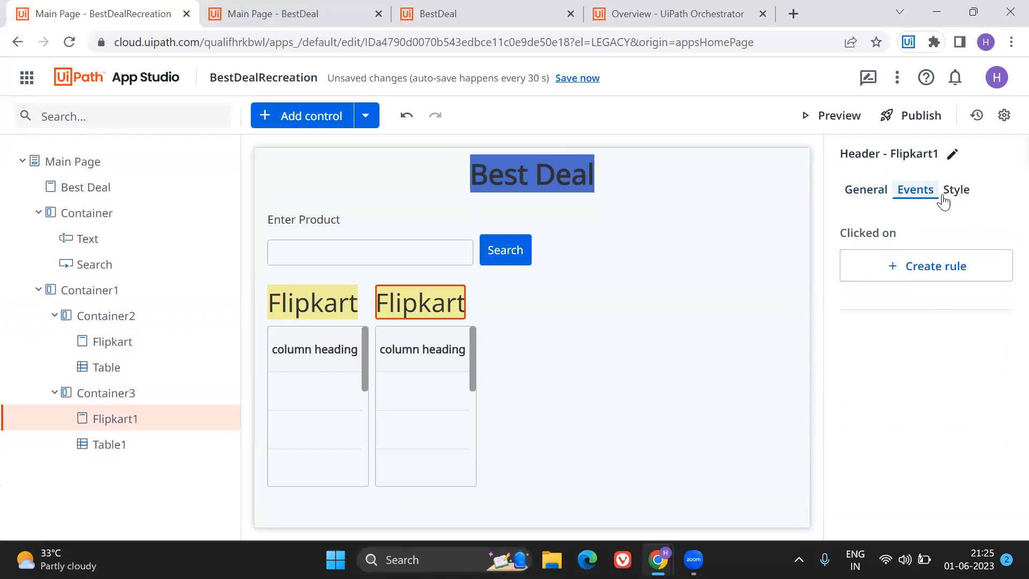
click(954, 194)
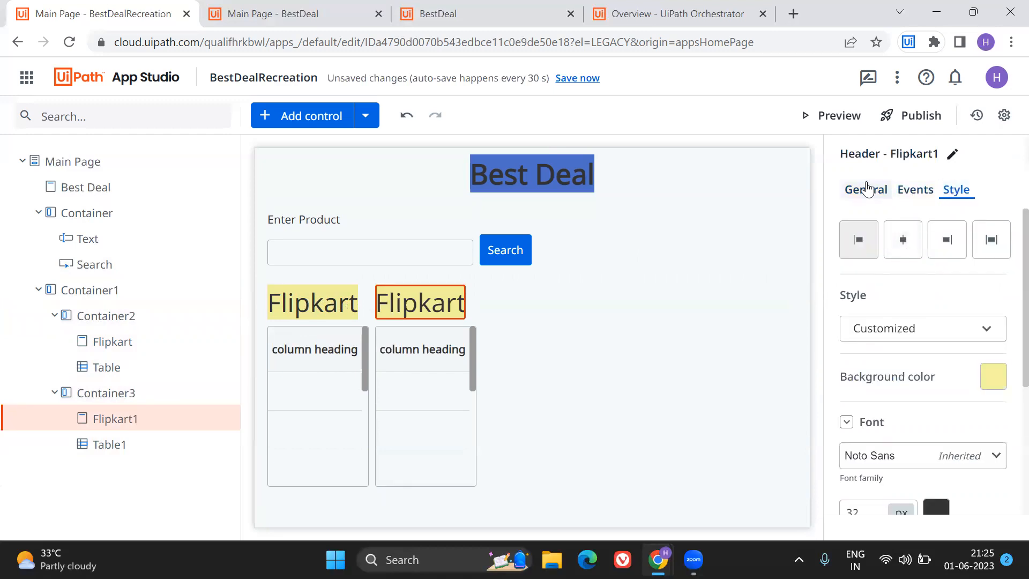
click(867, 189)
double_click(907, 241)
text(Amazon)
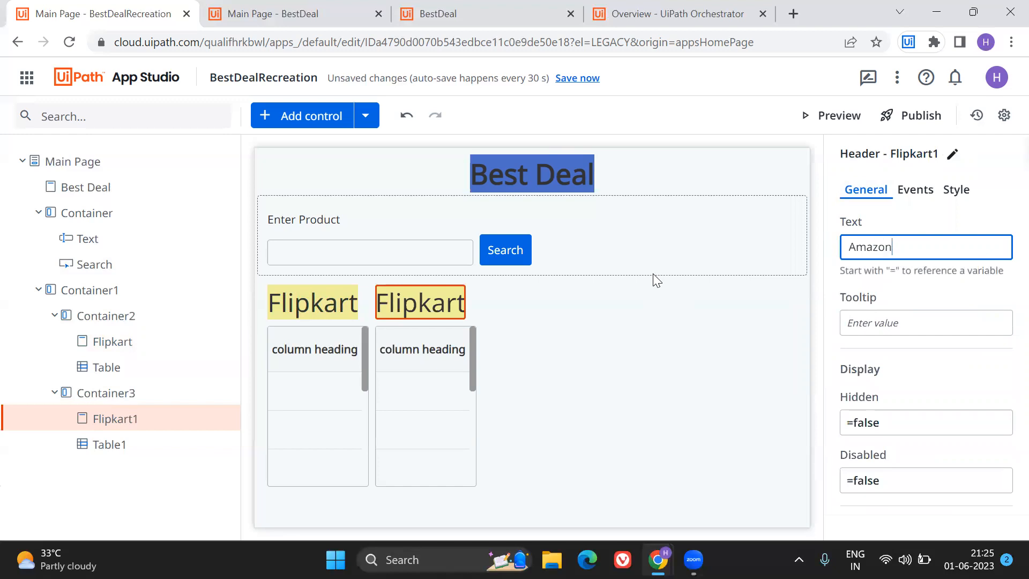
click(956, 190)
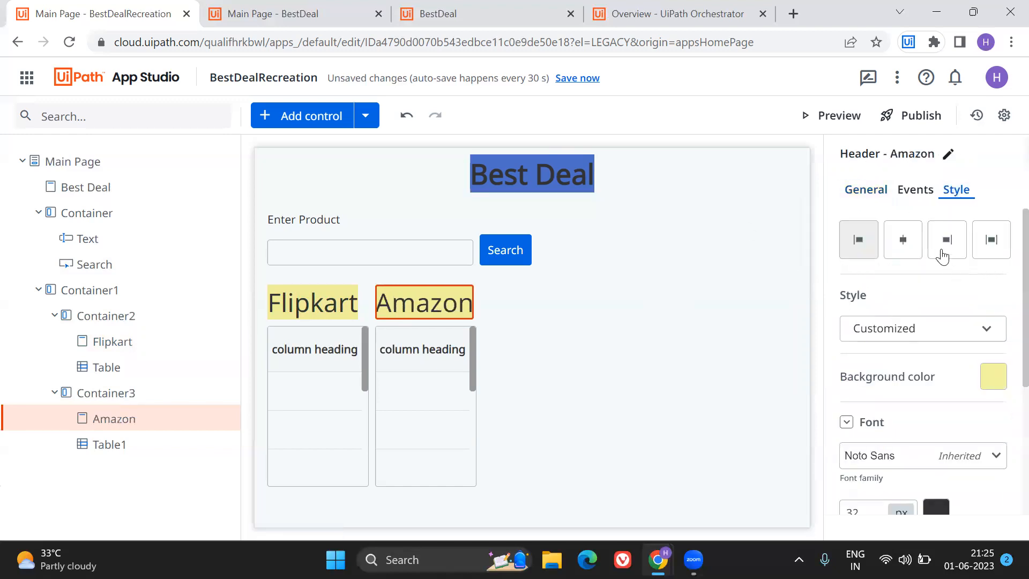
Set the Amazon header's background colour to orange-red, RGB 230, 47, 17 with 0.8 opacity.
click(1002, 378)
drag(871, 292, 852, 296)
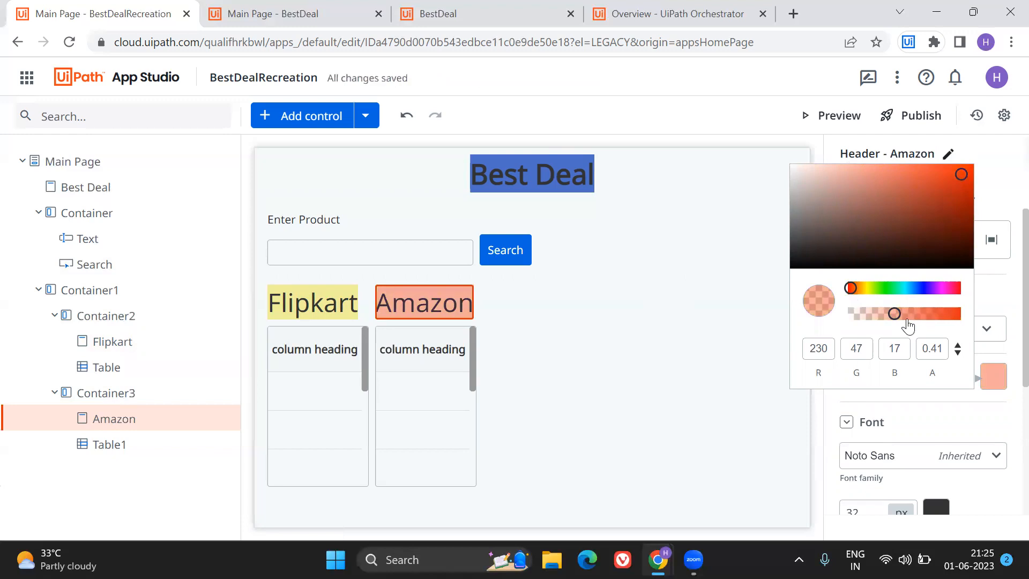
drag(895, 321, 940, 324)
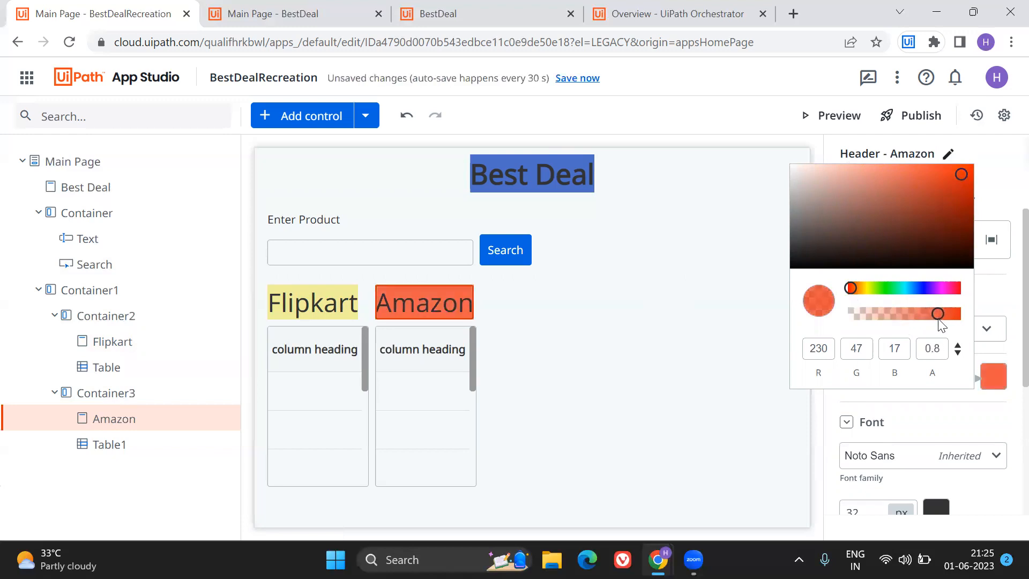
click(705, 416)
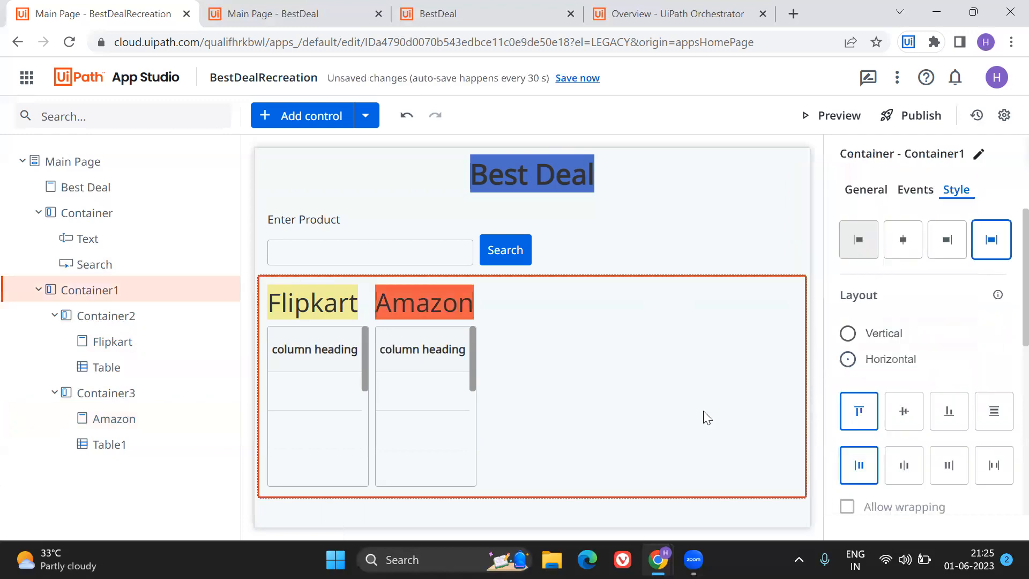
Try the middle, bottom and top alignments for Container3, ending on the stretch alignment.
click(436, 314)
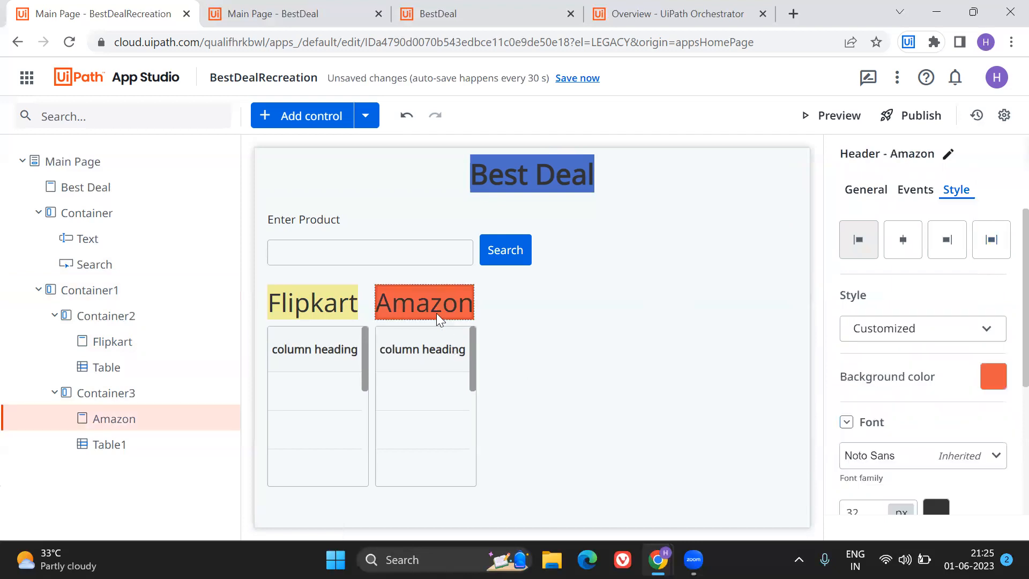
click(485, 329)
click(474, 314)
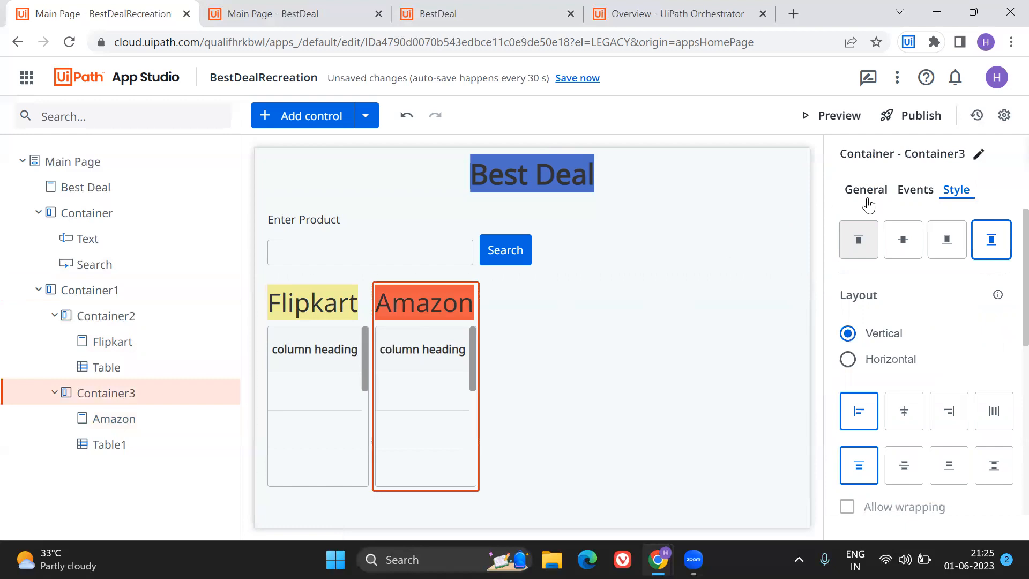
click(905, 243)
click(946, 246)
click(855, 239)
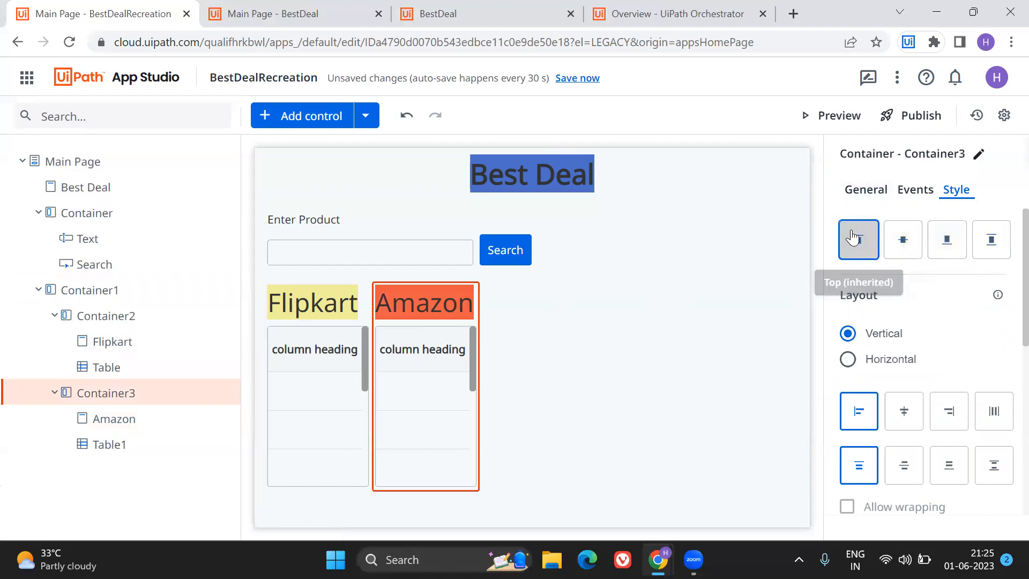
click(1002, 240)
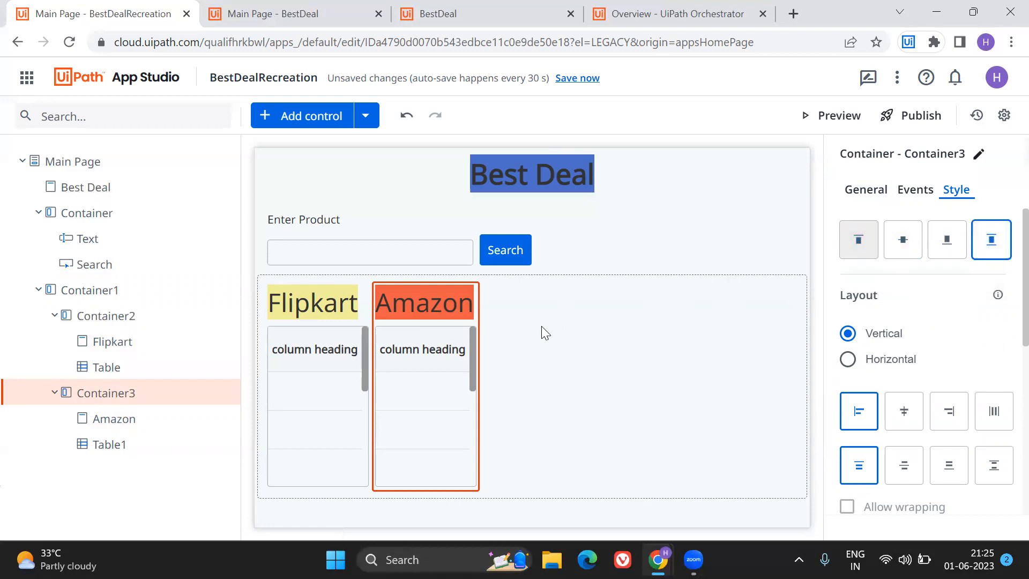
Set the width of the table under the Flipkart header to 250 px, after trying 150 px.
click(335, 320)
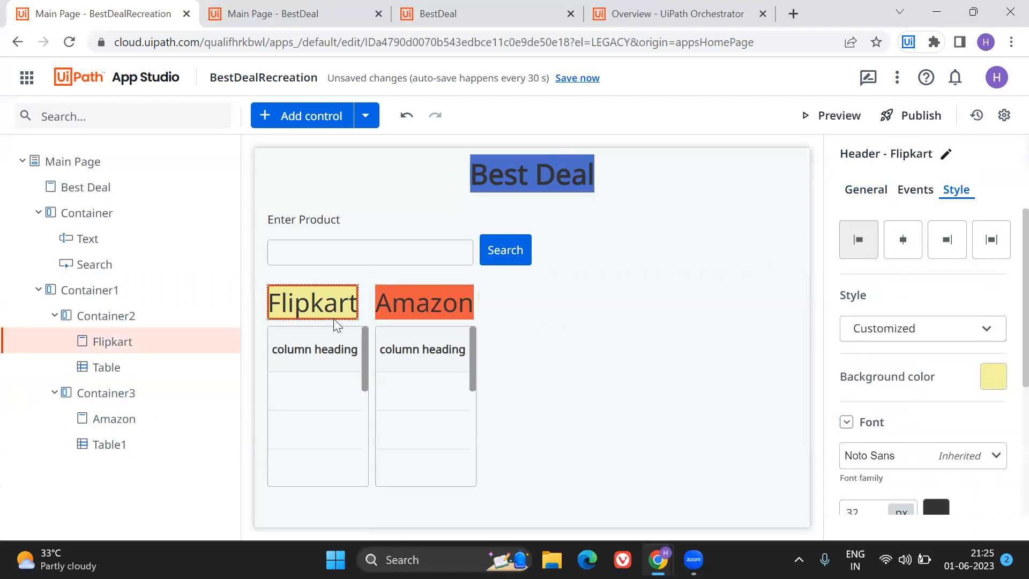
click(340, 327)
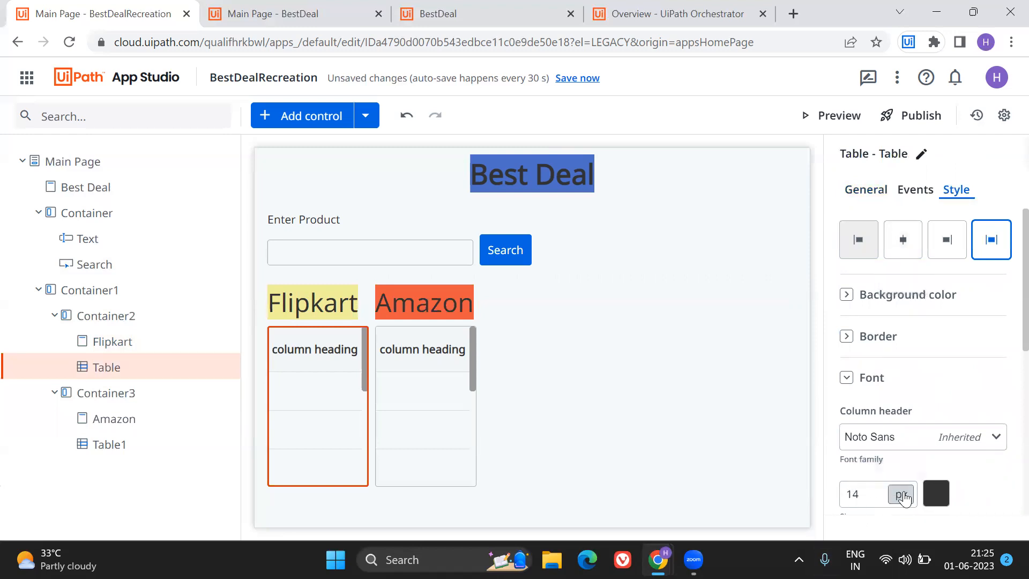
scroll(904, 496, down, 5)
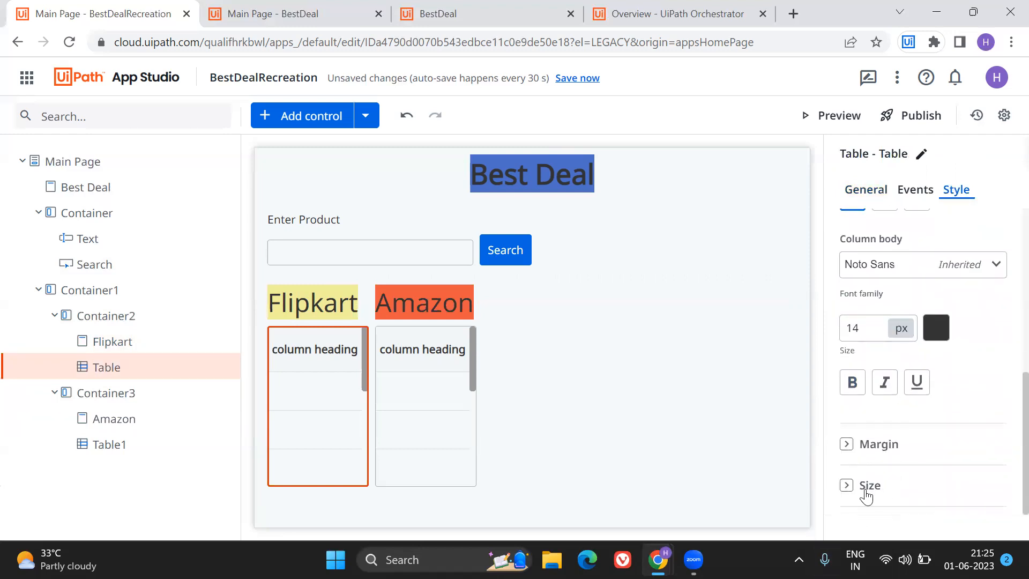
click(866, 494)
click(869, 425)
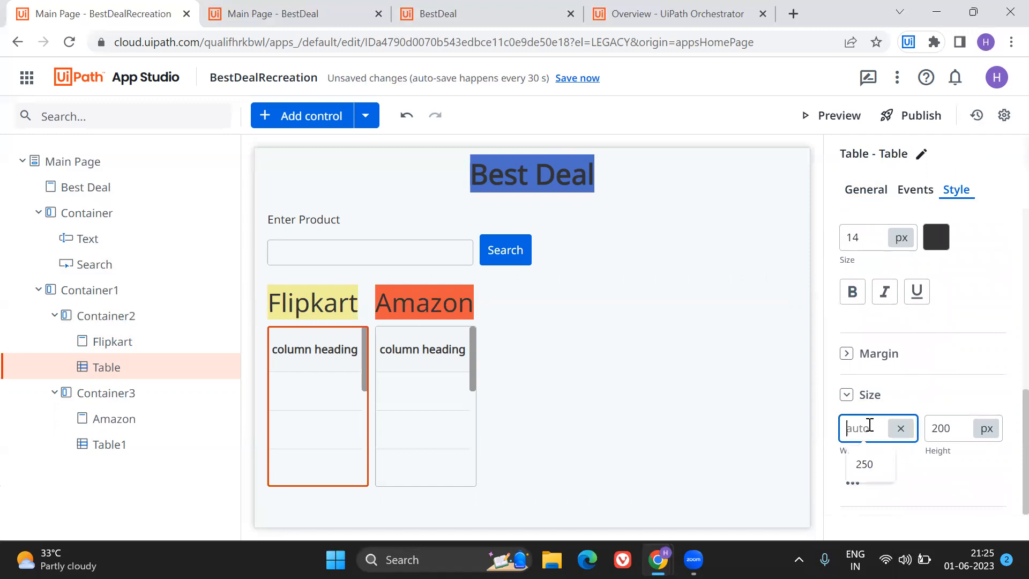
text(150)
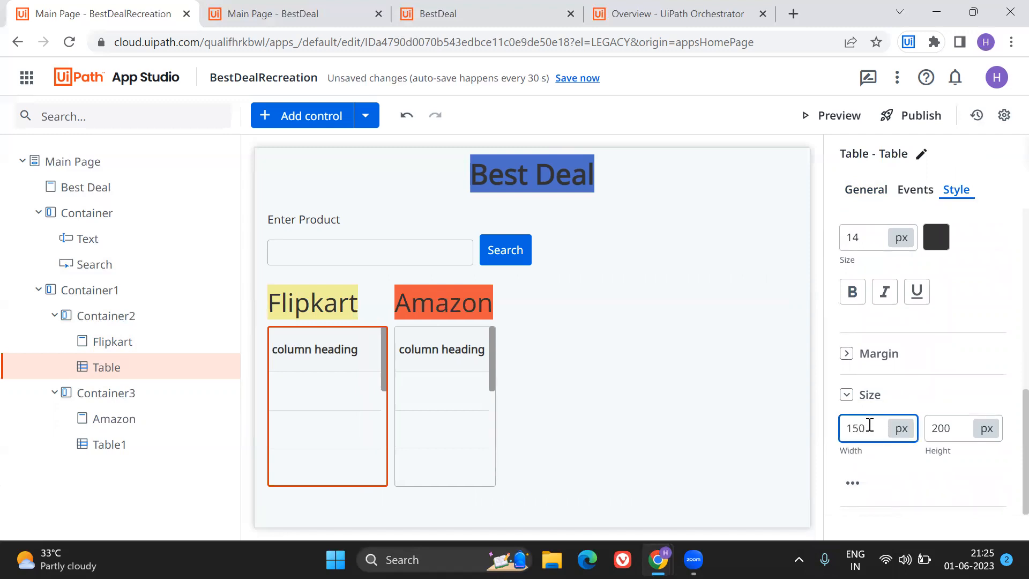
key(BackSpace)
key(BackSpace)
key(BackSpace)
text(250)
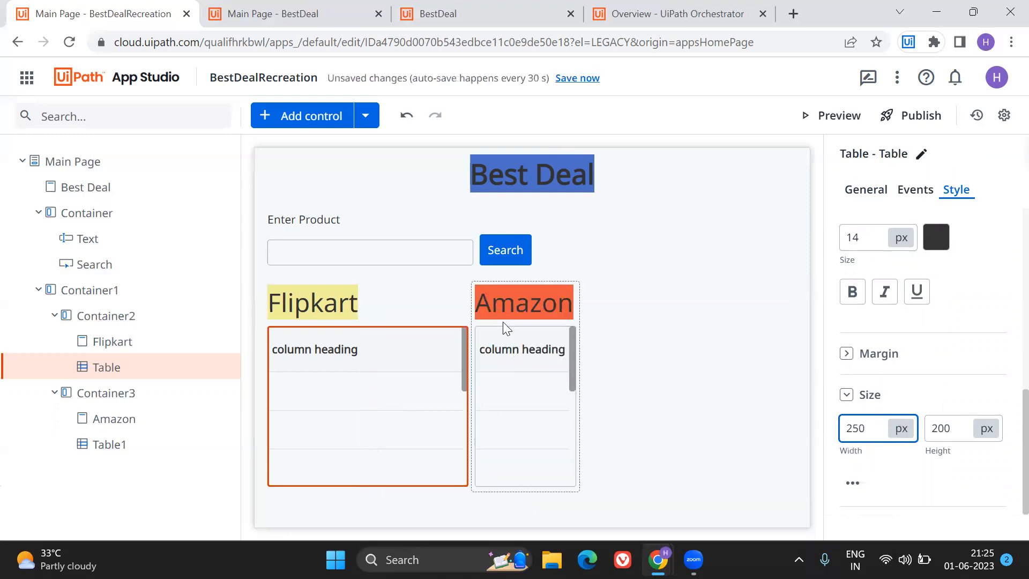
Set the width of the table under the Amazon header to 250 px.
click(503, 321)
click(504, 336)
click(867, 426)
text(250)
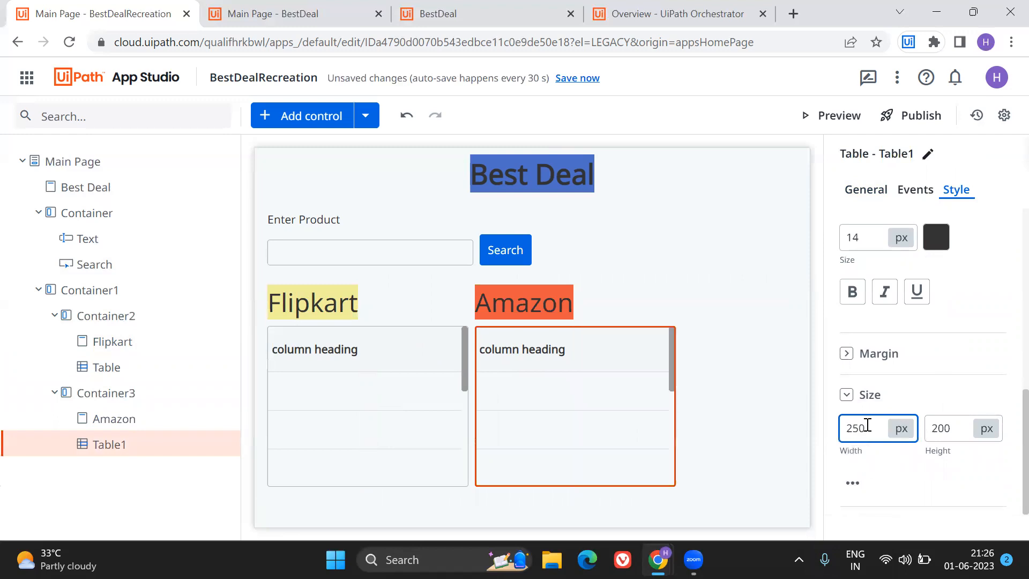
Centre the Amazon and Flipkart headers above their tables.
click(520, 294)
scroll(935, 236, up, 5)
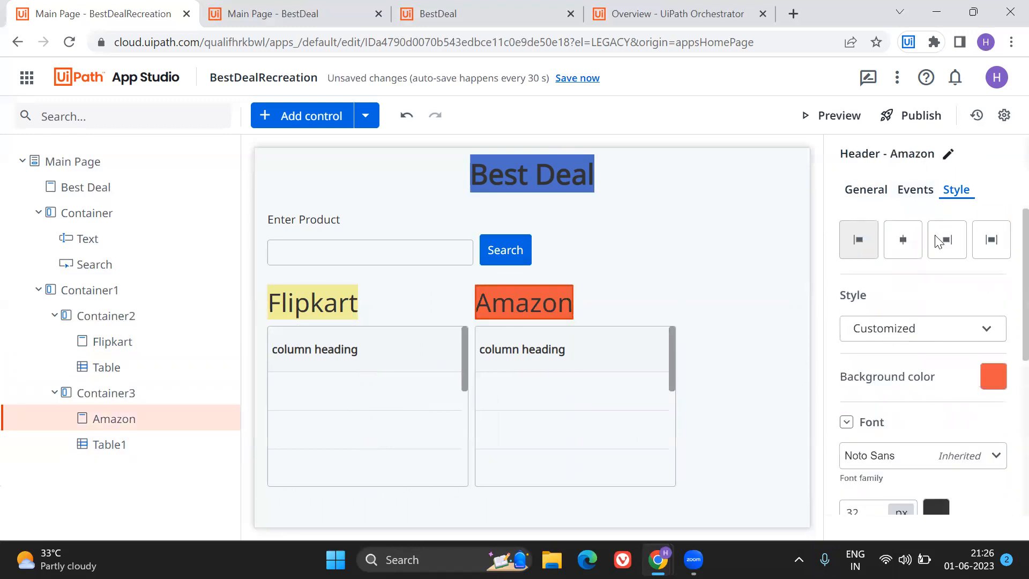
click(909, 242)
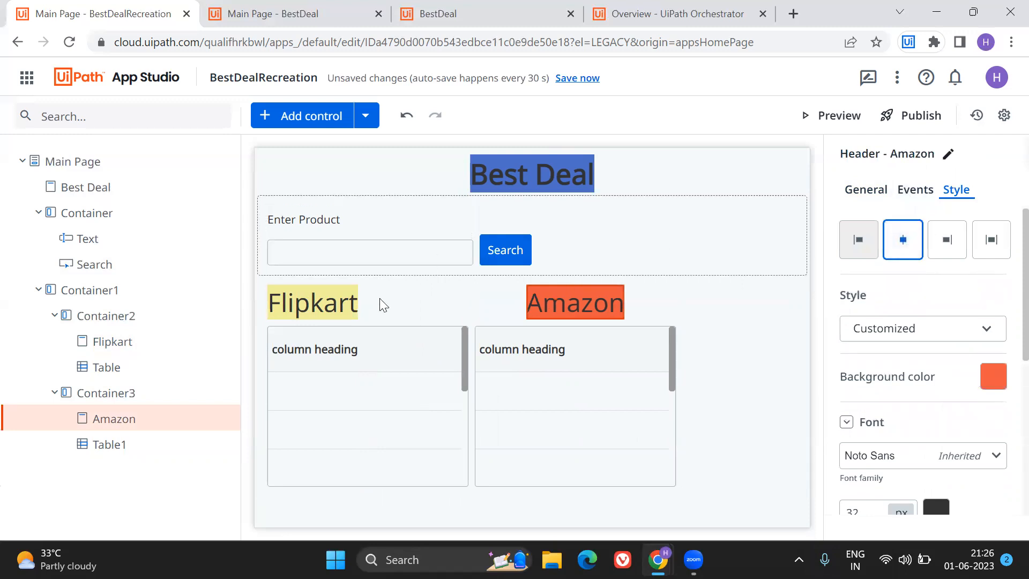
click(351, 304)
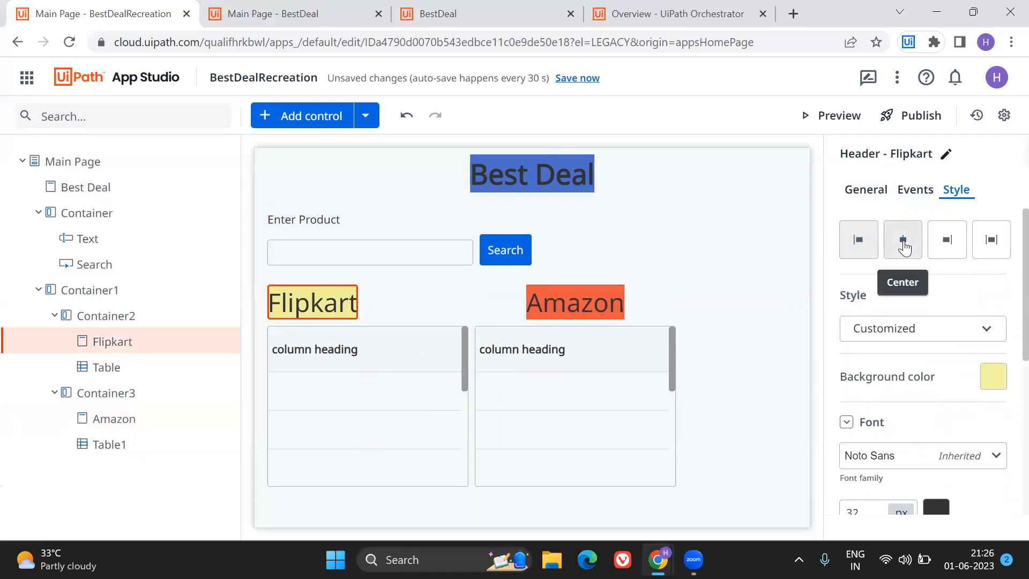
click(902, 239)
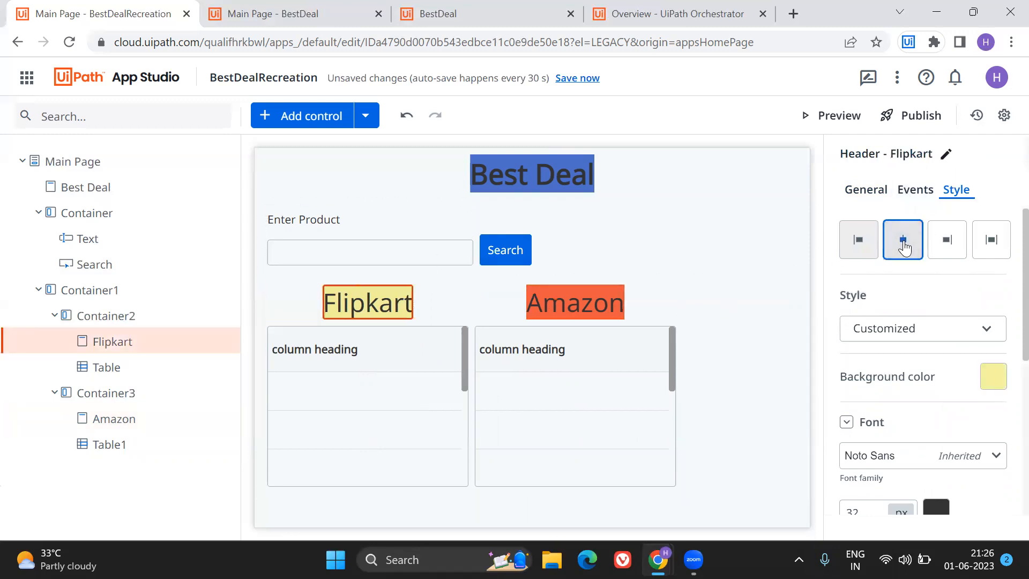
click(798, 424)
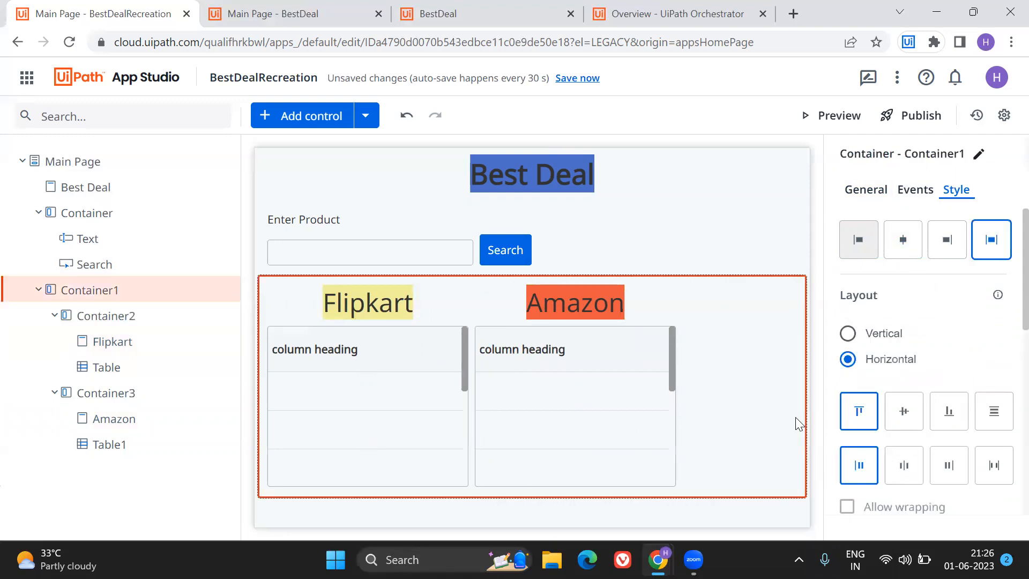
click(702, 235)
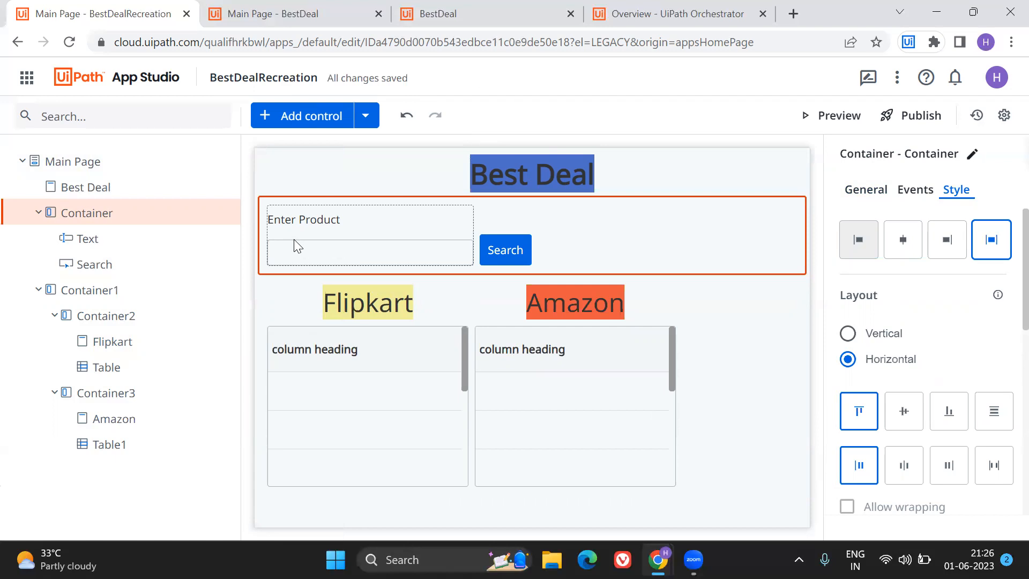
Switch to the DemoApps project in UiPath Studio and review the browser, product search and data extraction activities in the Main workflow.
click(420, 559)
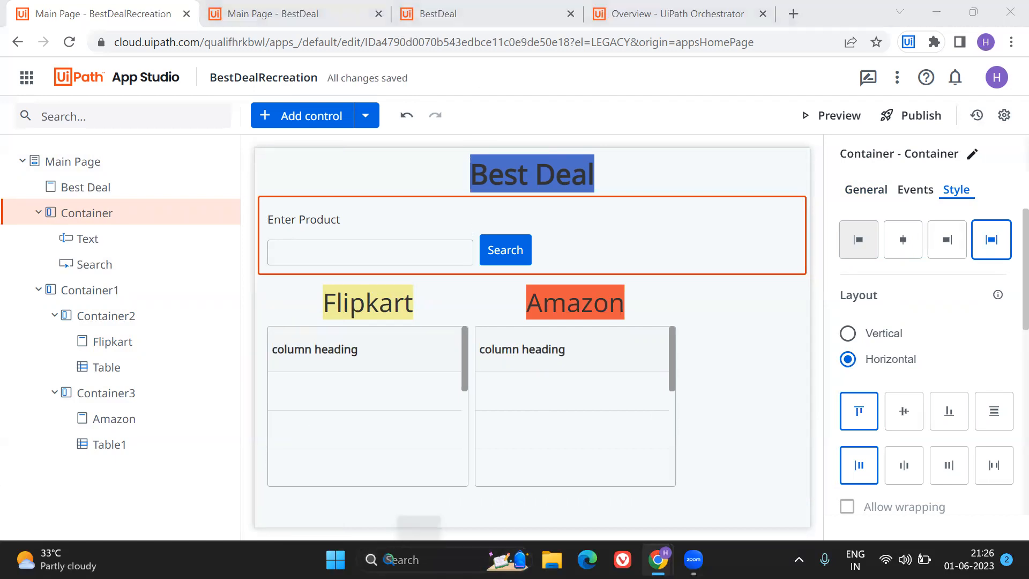
click(443, 143)
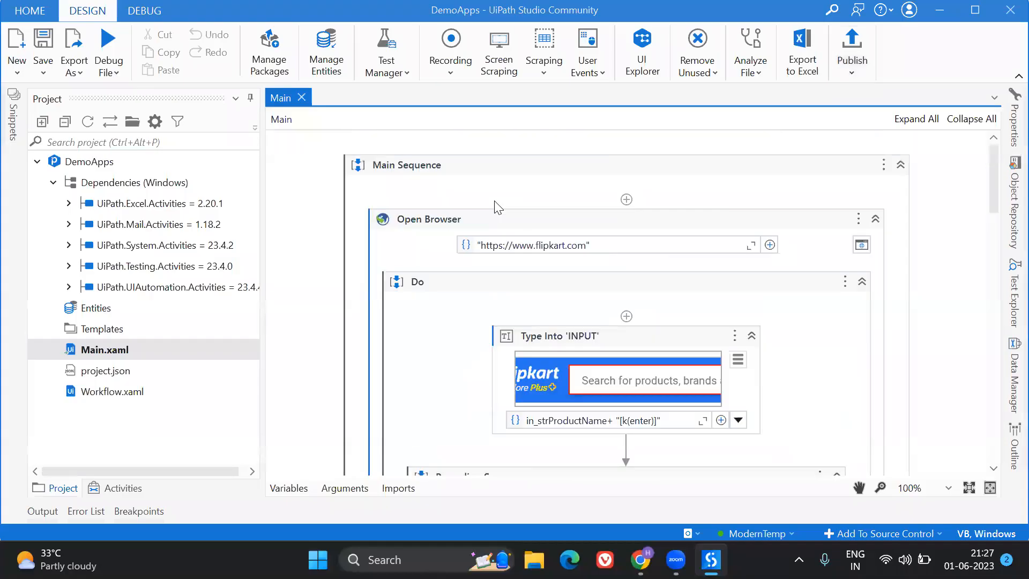
click(525, 220)
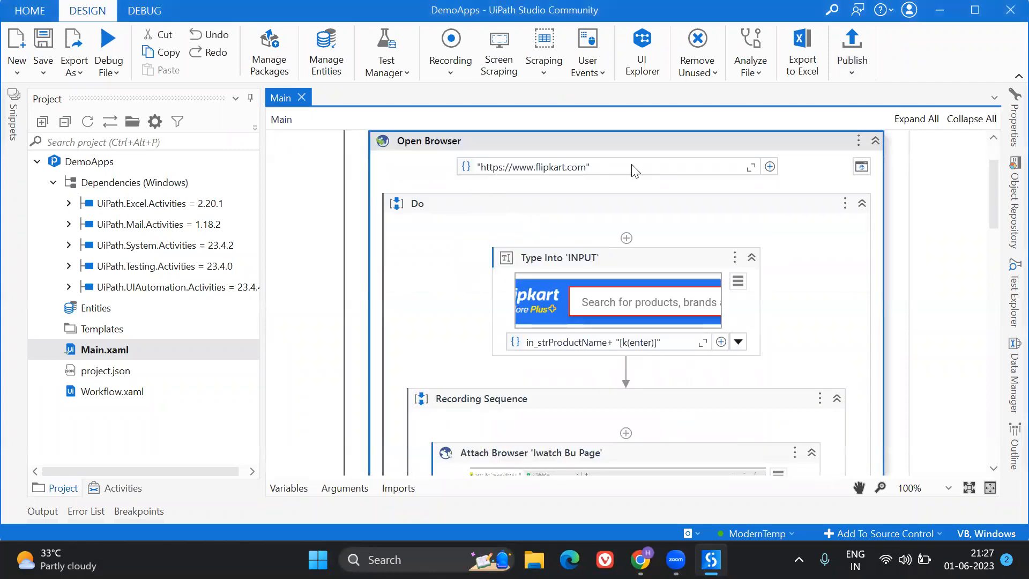
scroll(635, 171, down, 3)
click(571, 146)
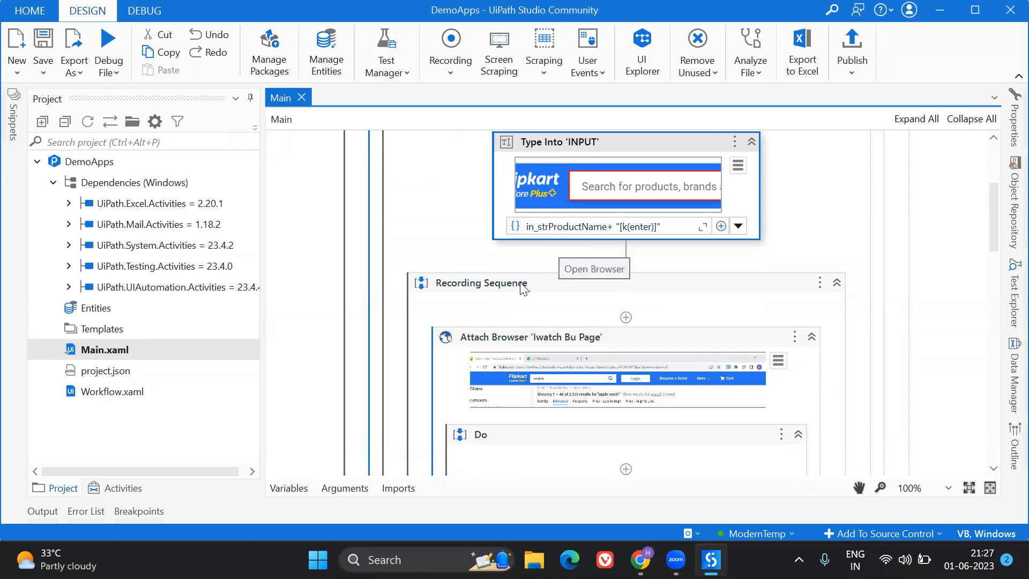
scroll(523, 287, down, 5)
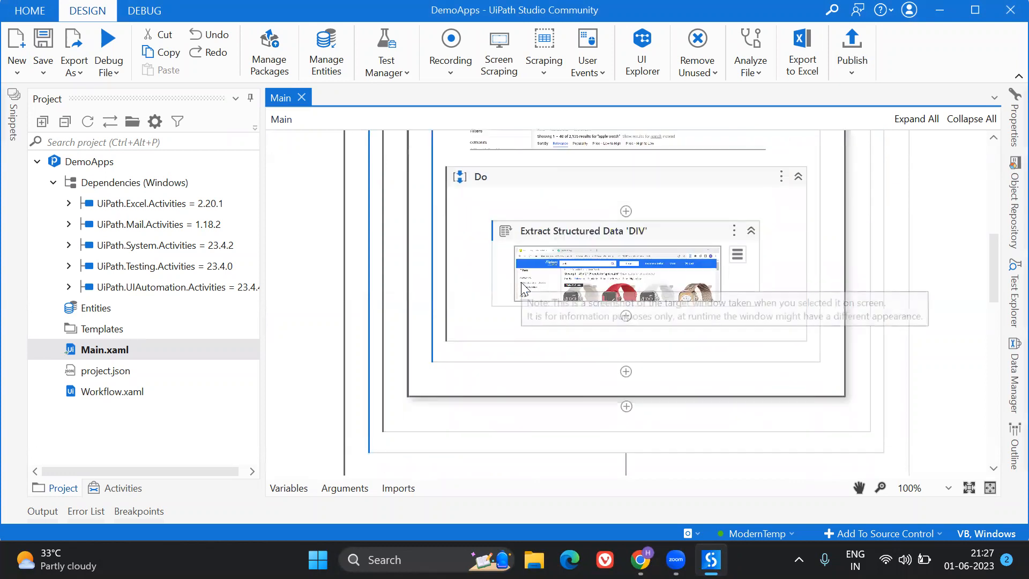
scroll(966, 319, down, 6)
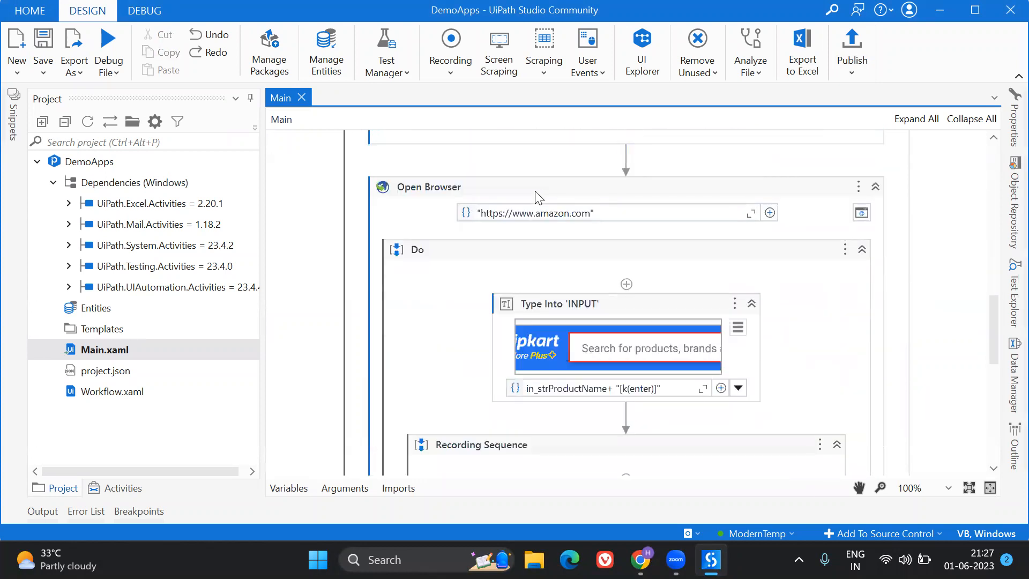
Inspect the properties of the Flipkart Extract Structured Data activity, including its maximum results and output data table.
scroll(732, 181, up, 5)
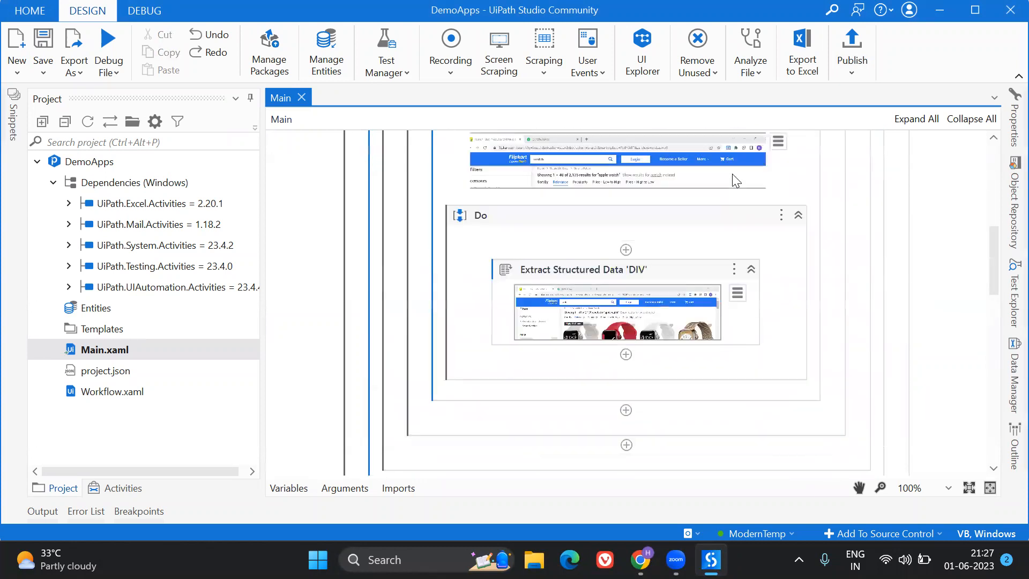
click(551, 269)
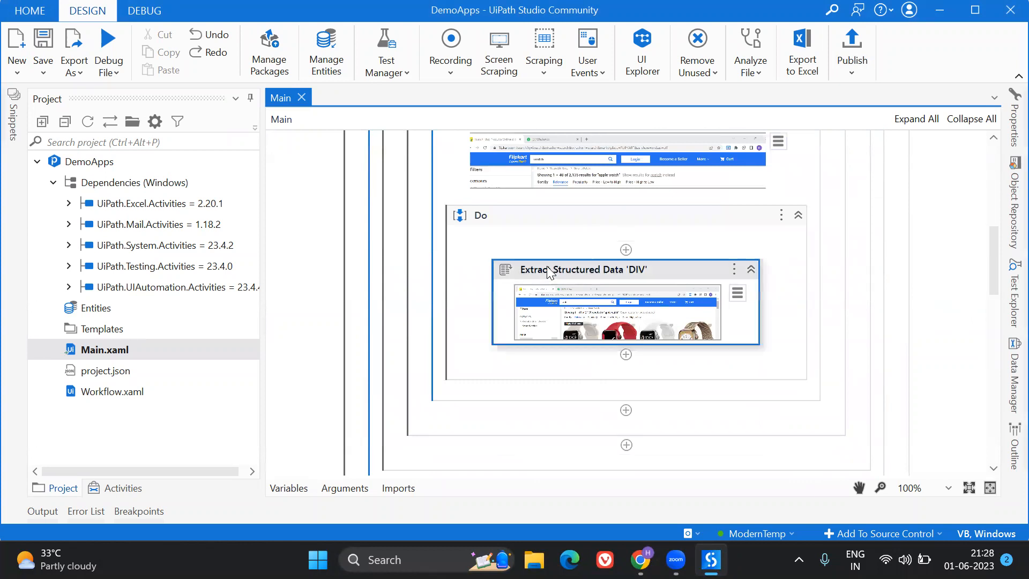
click(1011, 117)
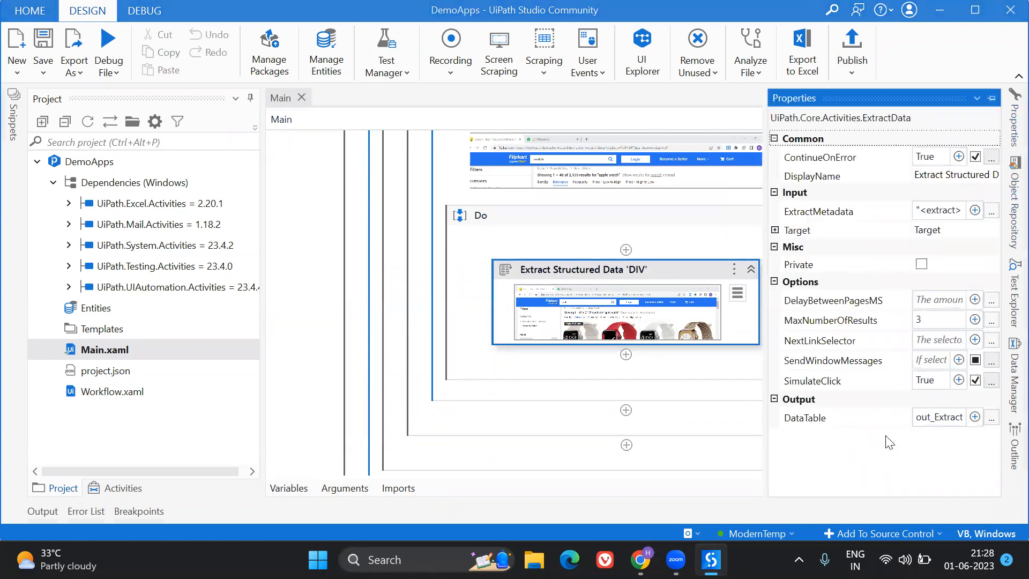
click(620, 271)
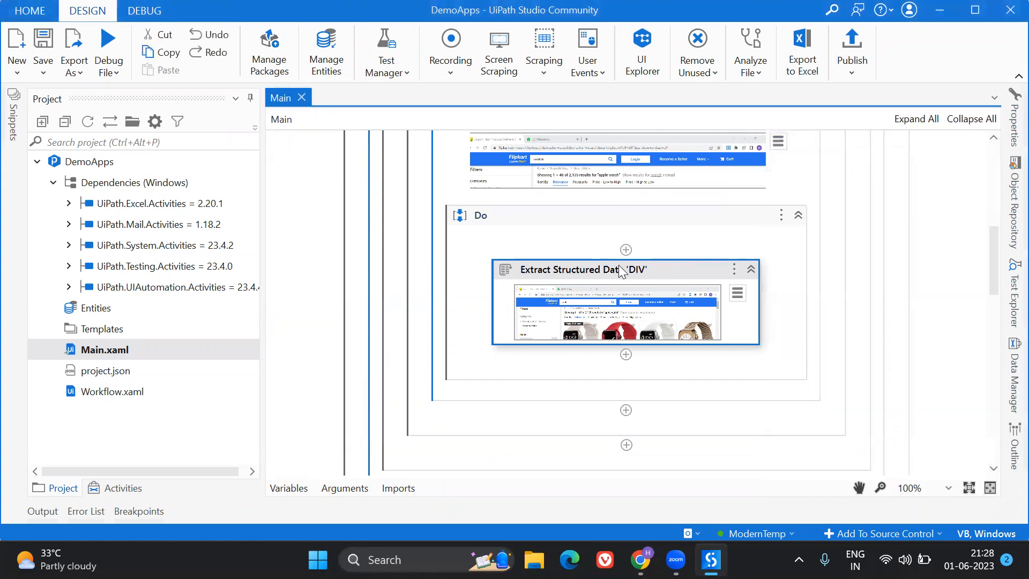
Inspect the properties of the Extract Structured Data activity in the Amazon sequence, including its output data table.
scroll(926, 319, down, 10)
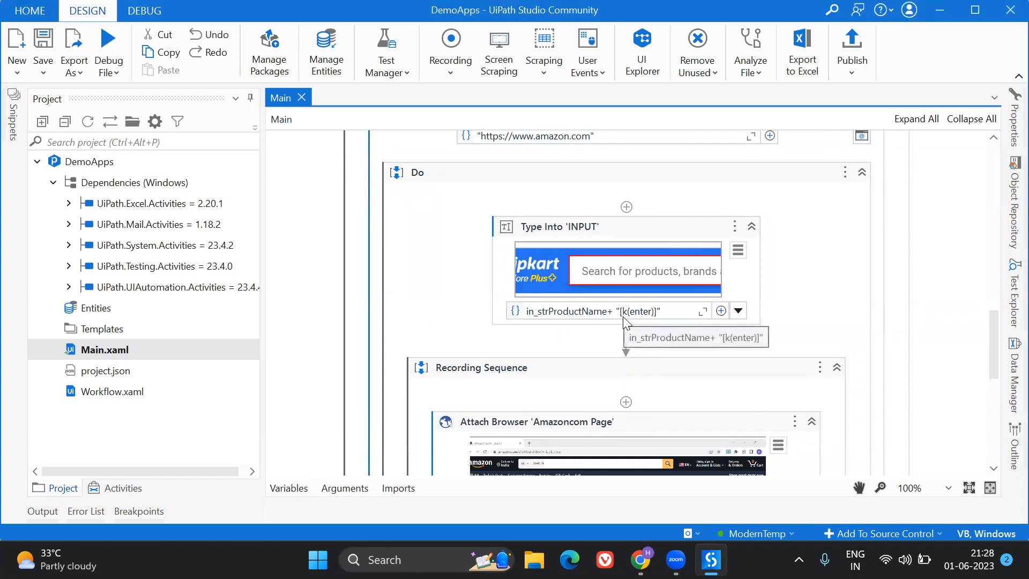
scroll(623, 316, down, 3)
scroll(555, 389, down, 1)
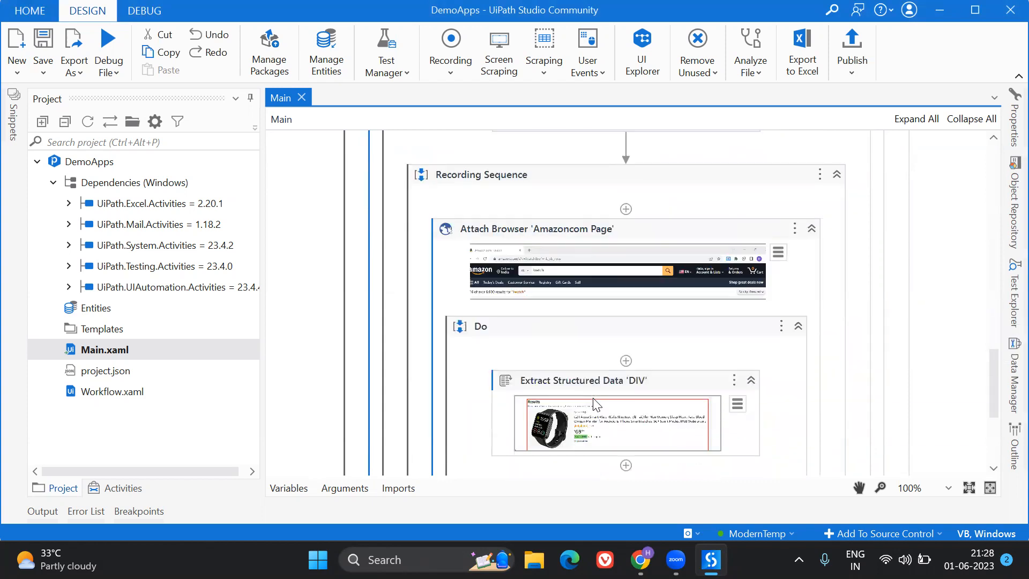
click(555, 390)
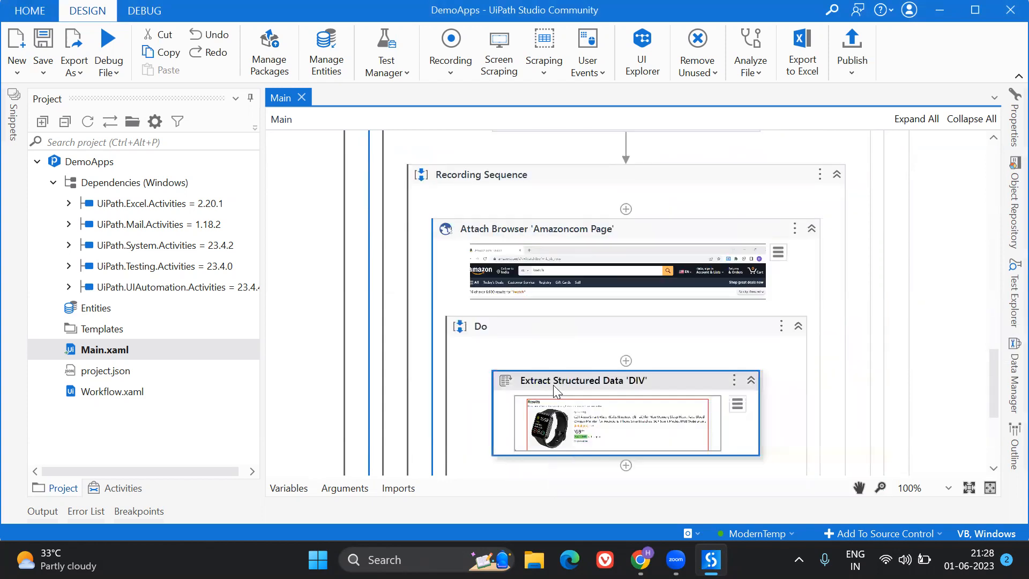
click(1007, 129)
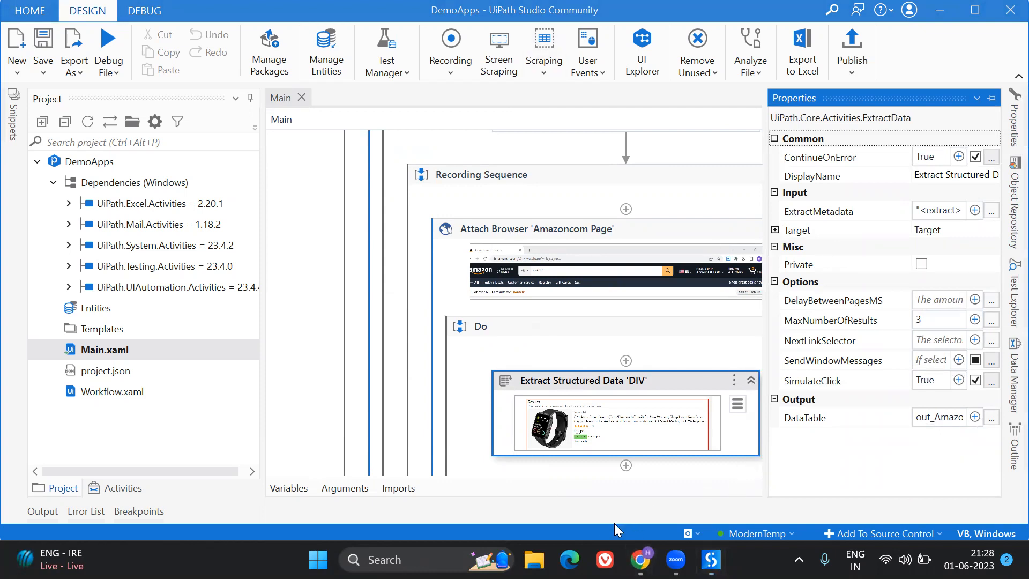
Switch to UiPath Orchestrator in the browser and open BestDealProcess in the ModernTemp folder for editing to examine its input and output runtime arguments.
mouse_move(639, 559)
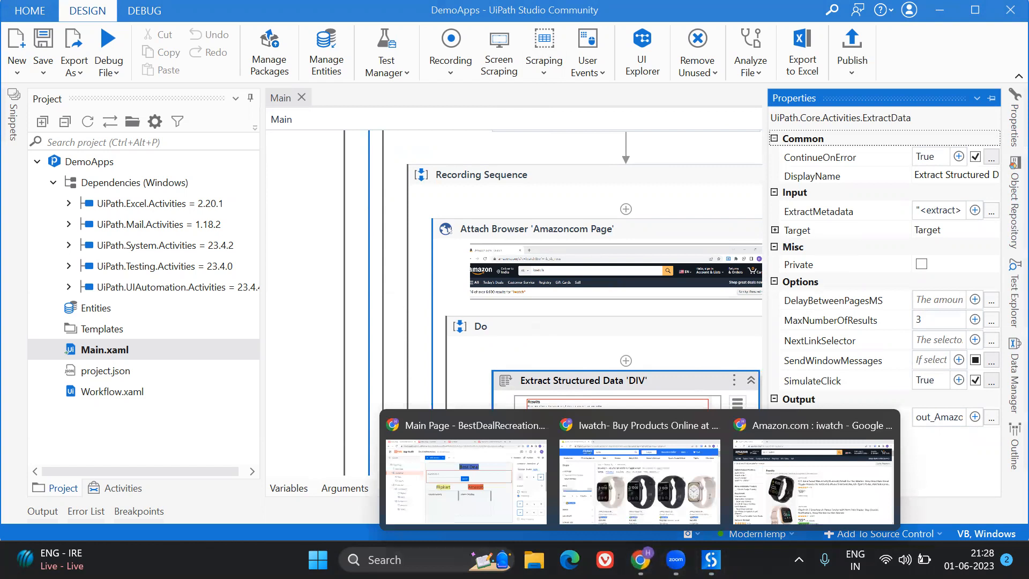
click(465, 462)
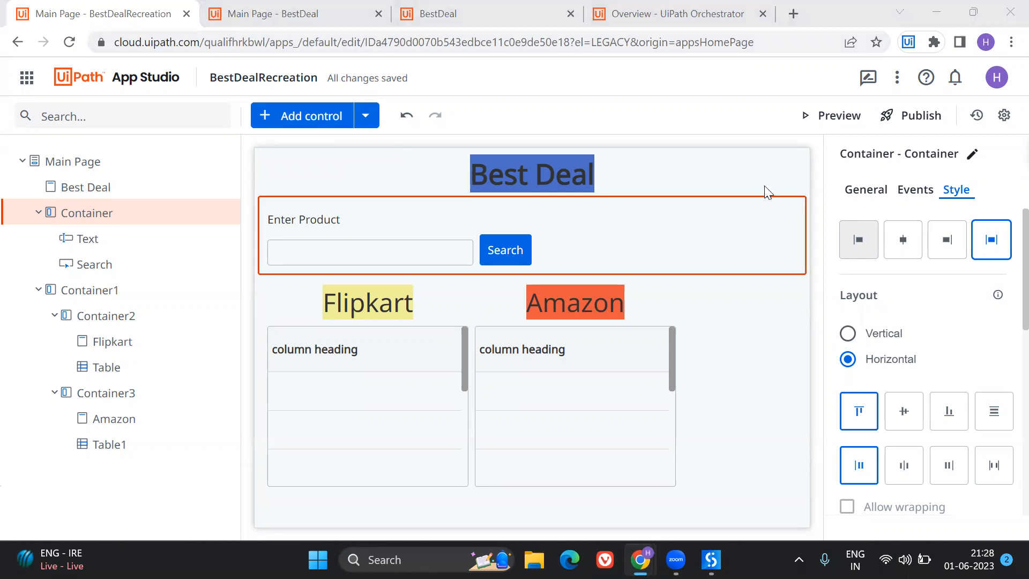
click(616, 15)
click(273, 182)
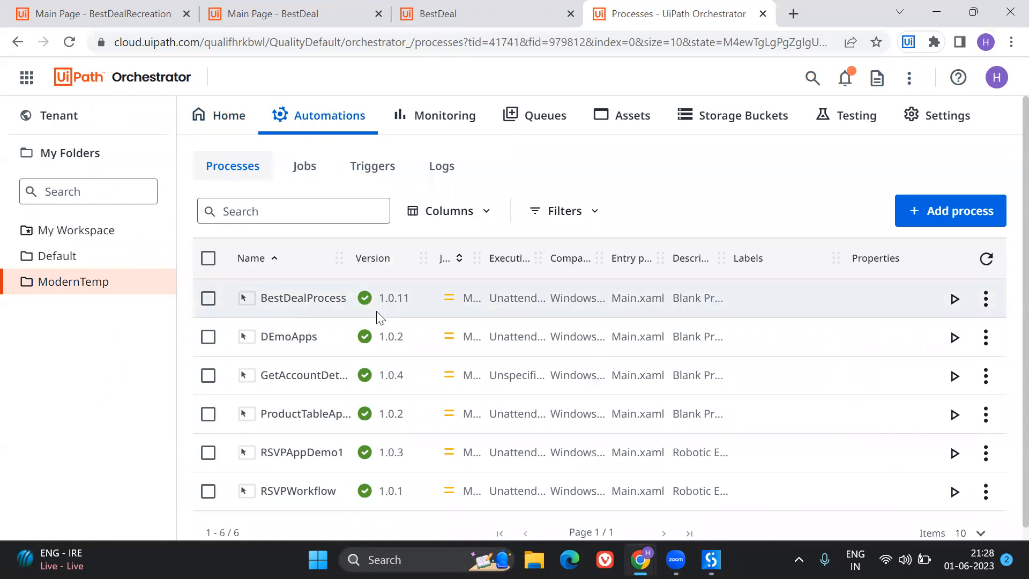
click(986, 298)
click(927, 332)
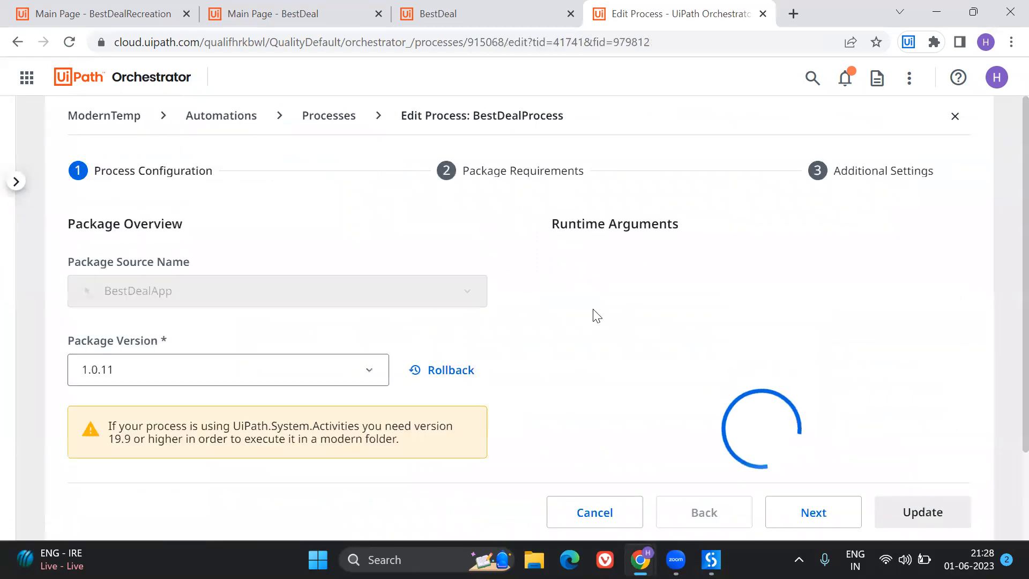
scroll(596, 315, down, 2)
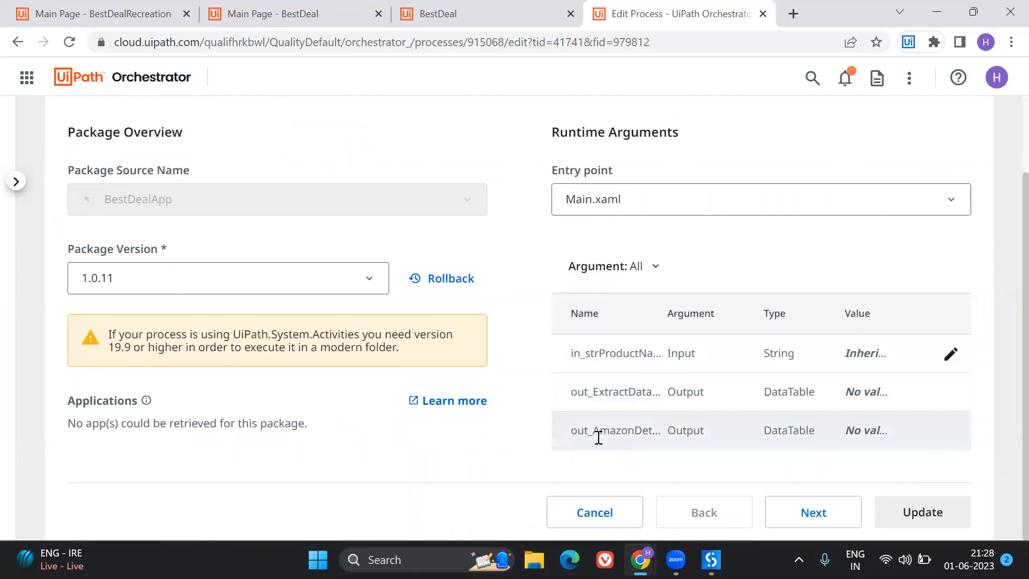
drag(572, 354, 673, 361)
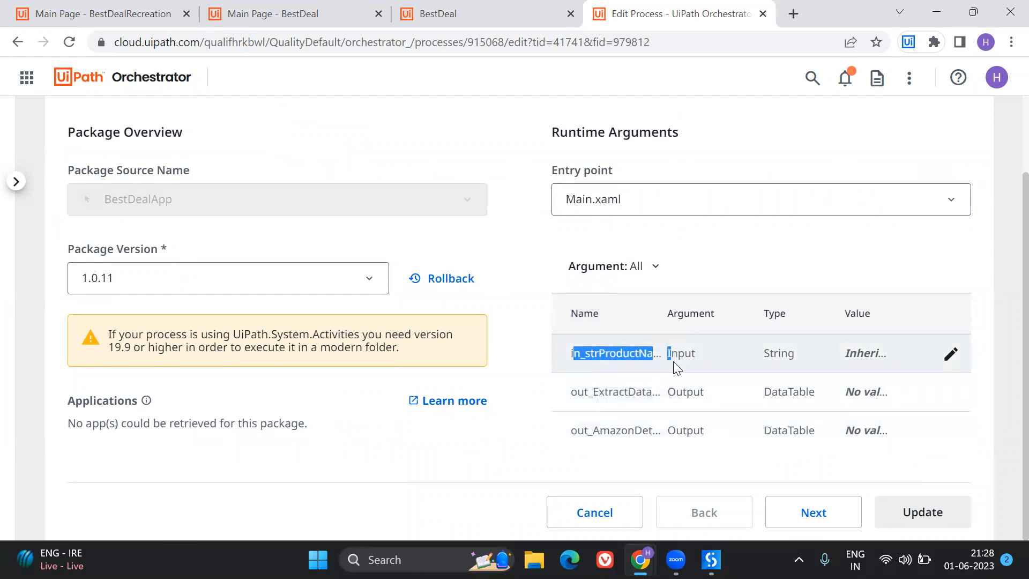
Compare the BestDealRecreation page's product field and results tables with the runtime arguments of BestDealProcess, finishing on the app page.
click(101, 13)
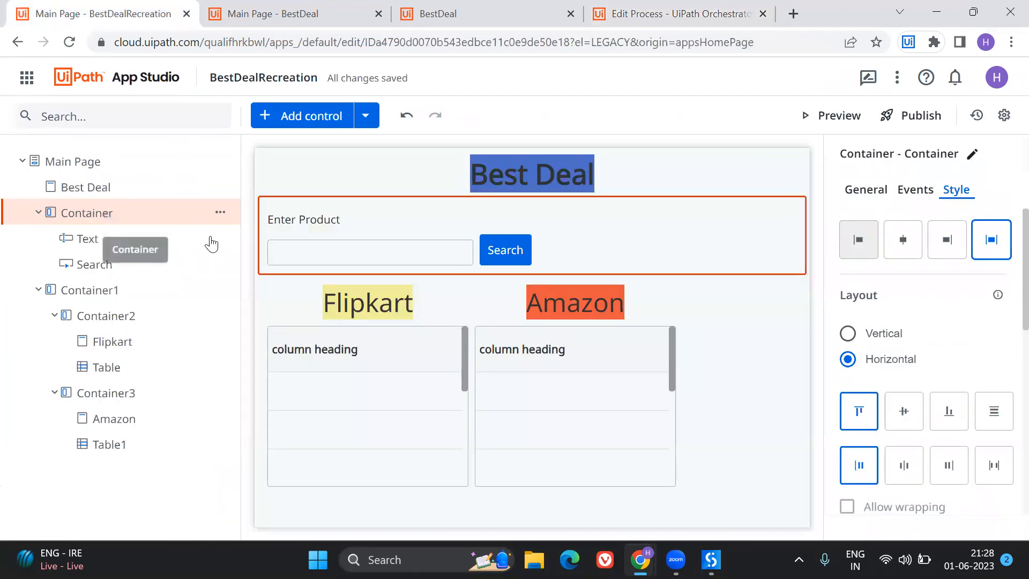
click(675, 13)
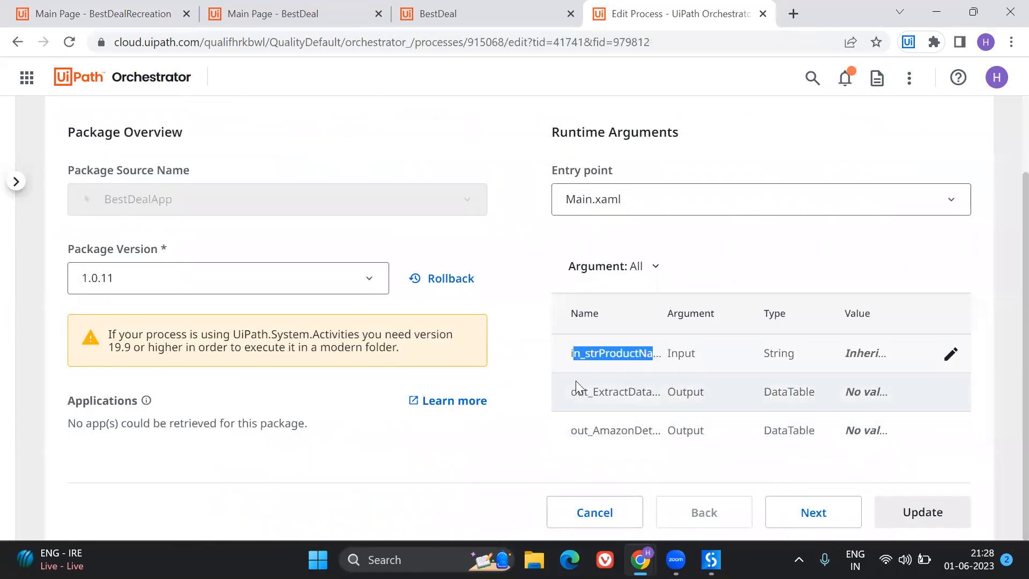
click(99, 14)
click(673, 14)
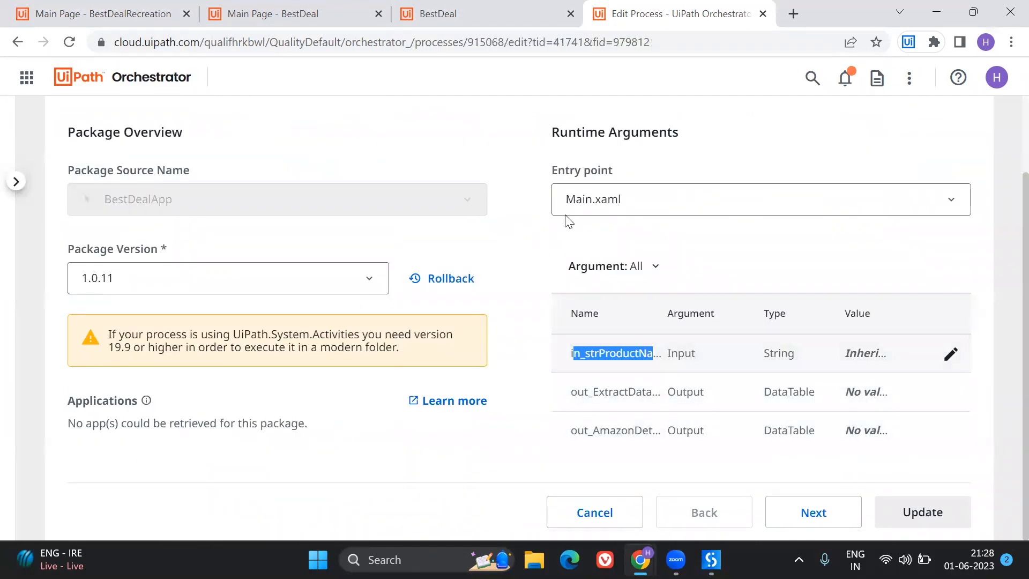
click(1, 1)
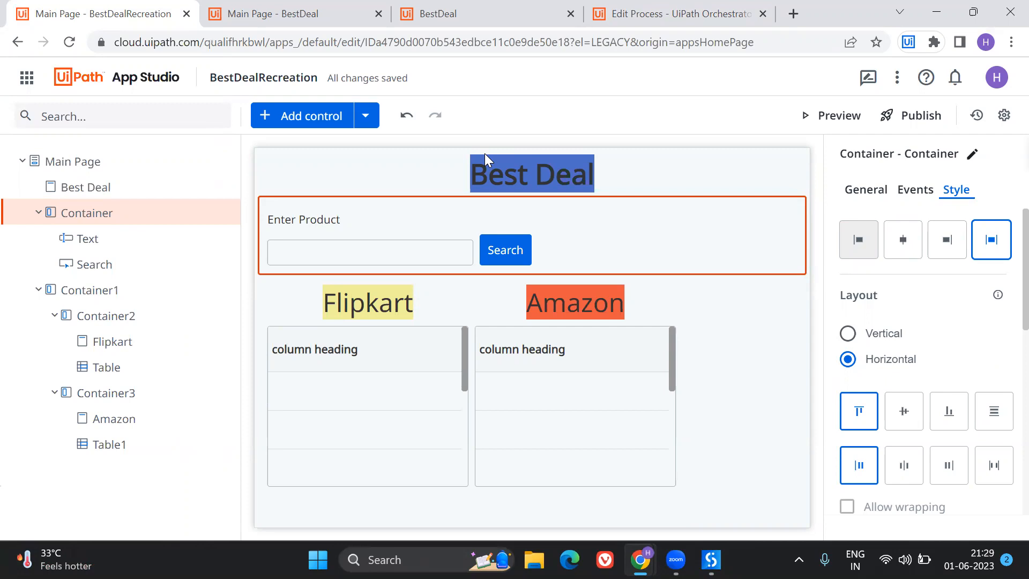
mouse_move(711, 559)
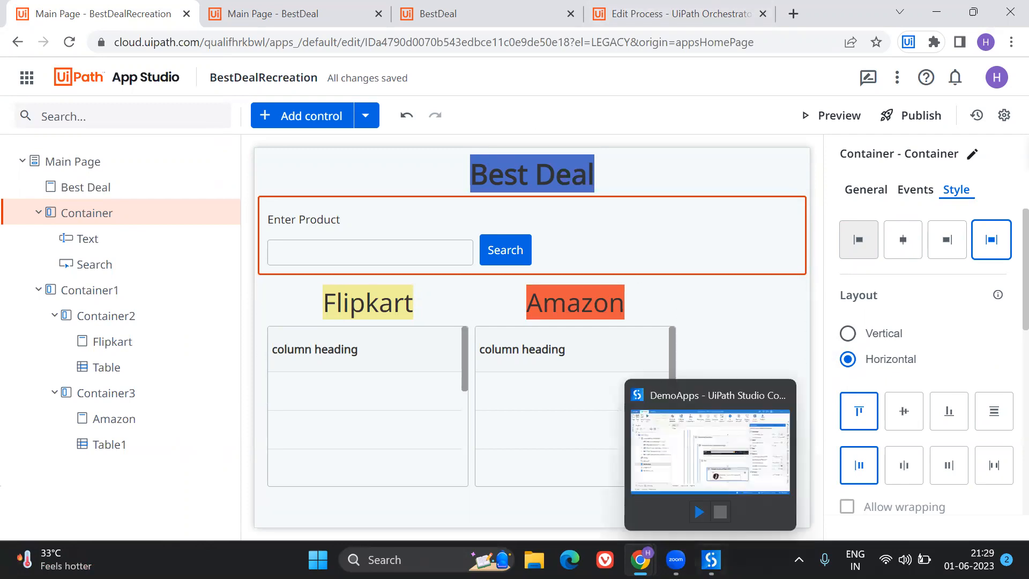
click(713, 450)
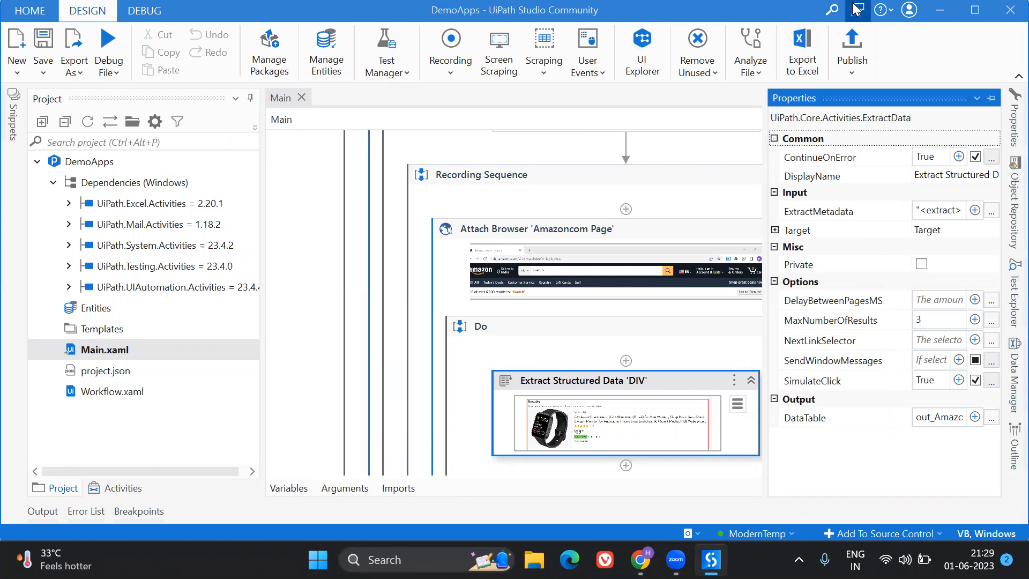
click(944, 9)
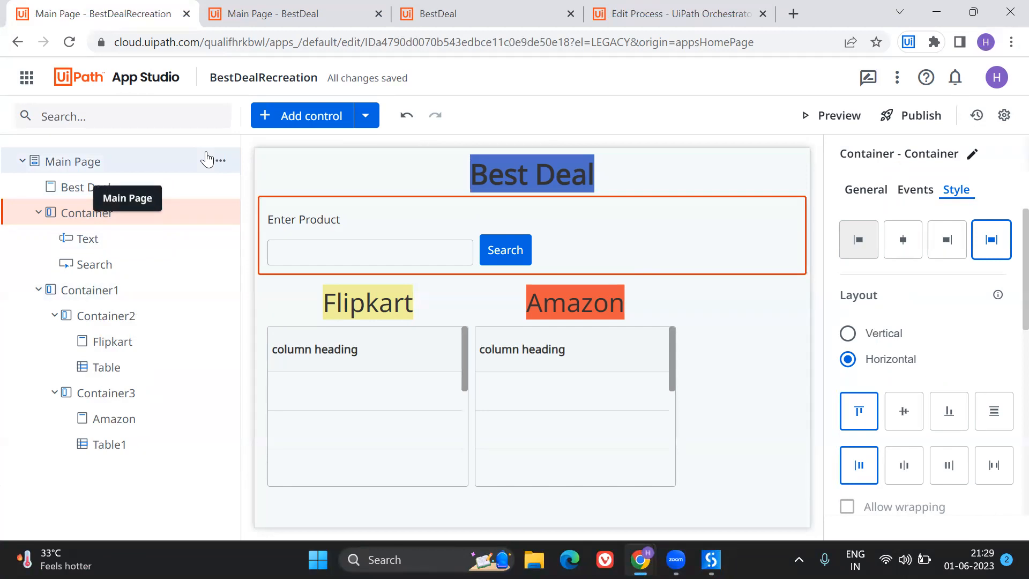
click(941, 4)
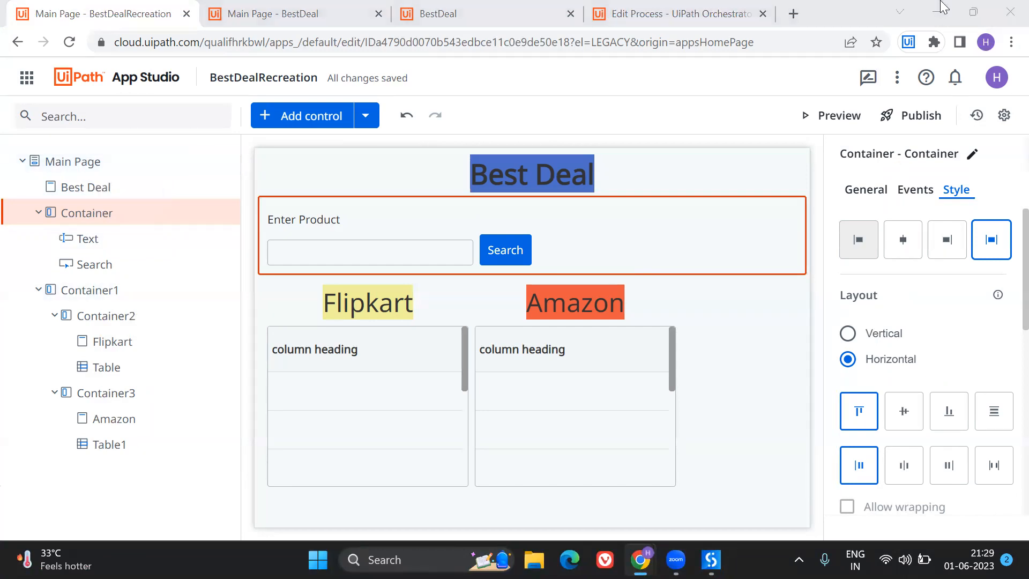